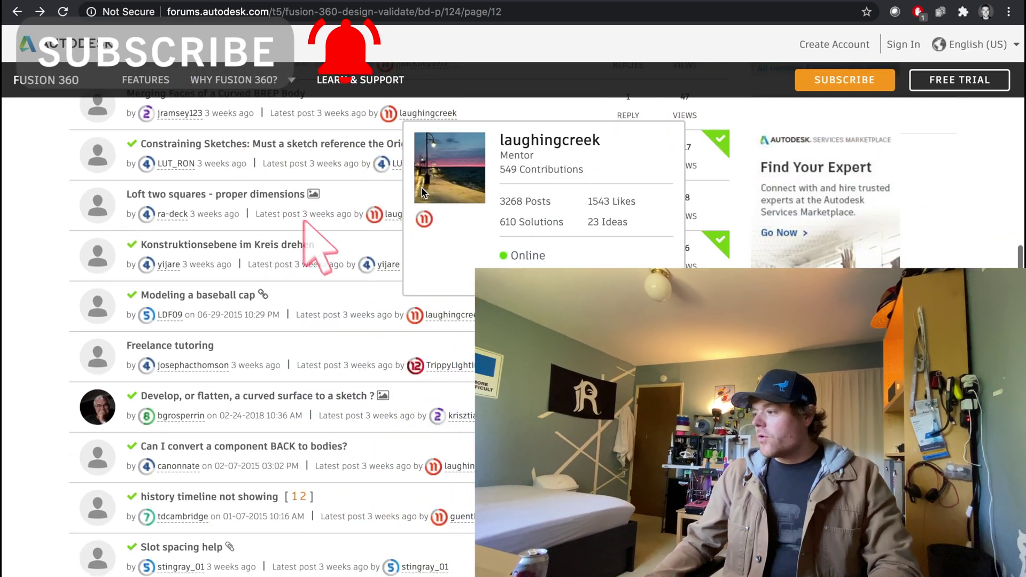
# Step: Open the forum thread "history timeline not showing" and read the question in its first message
pyautogui.scroll(-4, 422, 188)
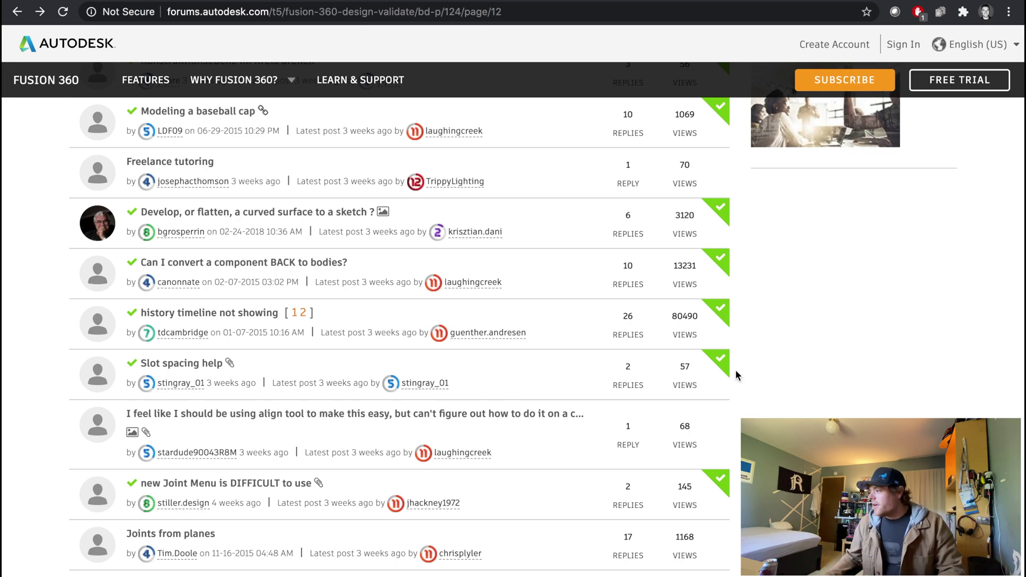
pyautogui.click(263, 316)
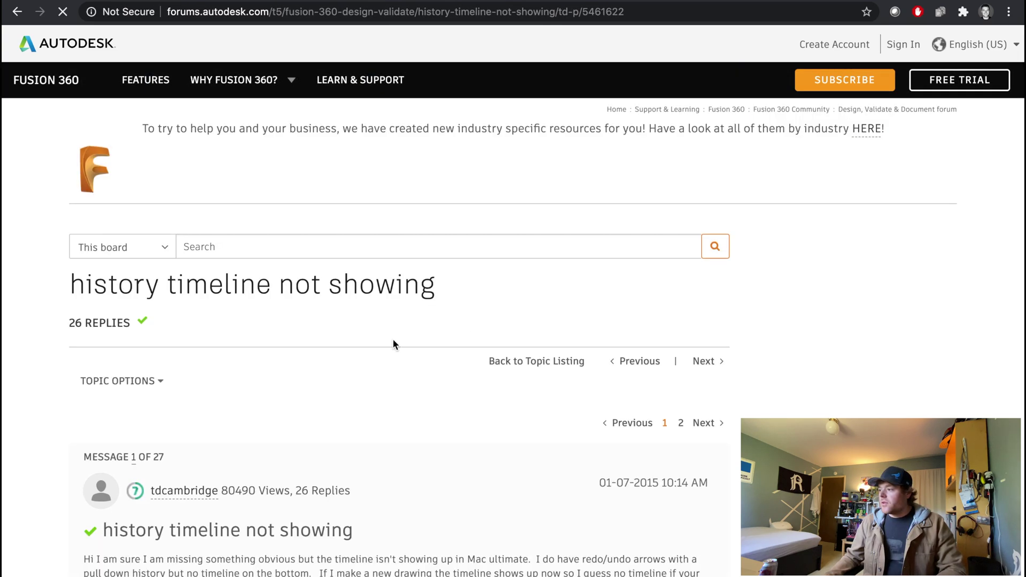
pyautogui.scroll(-1, 531, 434)
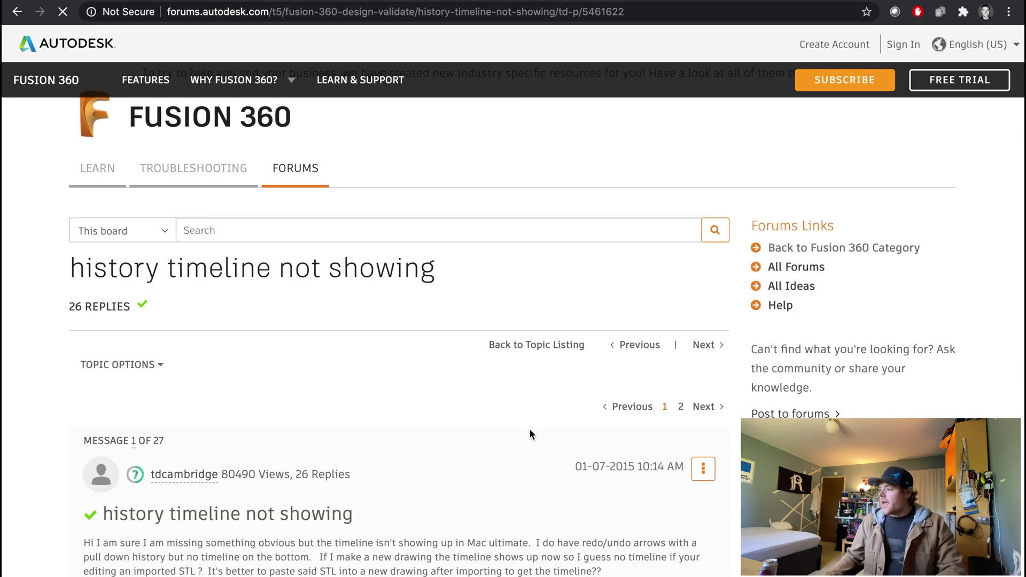
pyautogui.scroll(-1, 530, 434)
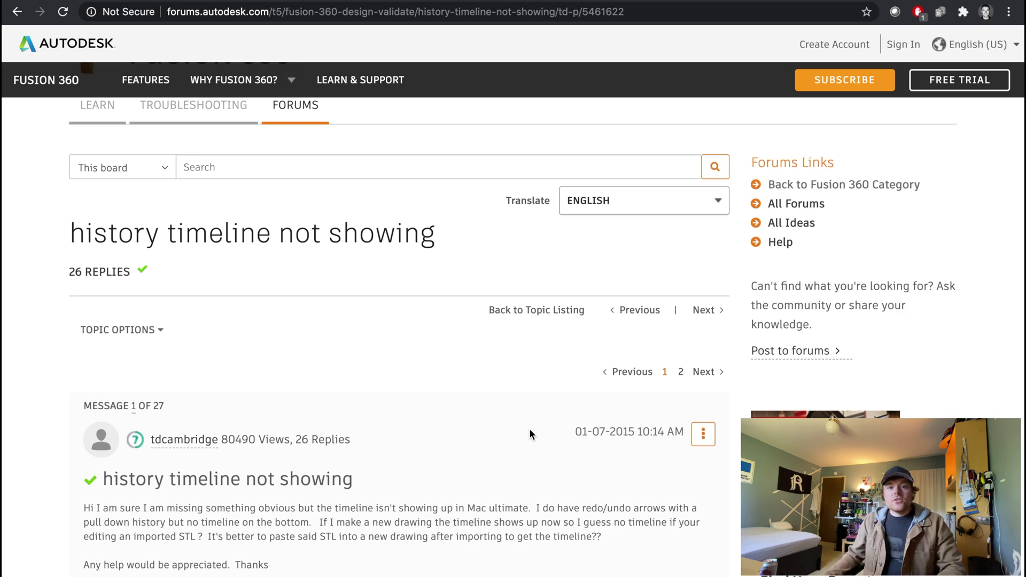
pyautogui.scroll(-3, 530, 432)
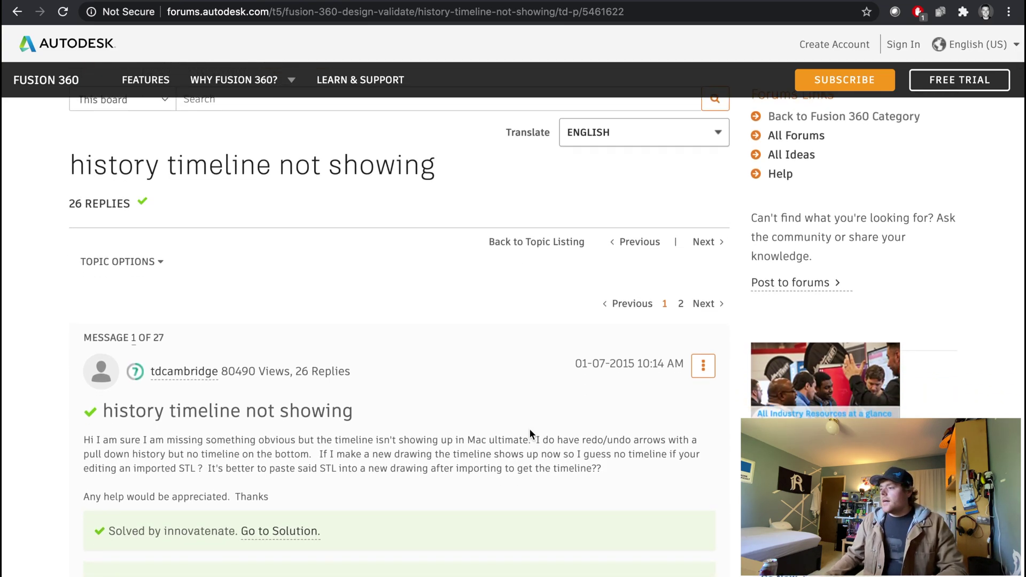
pyautogui.scroll(-2, 530, 431)
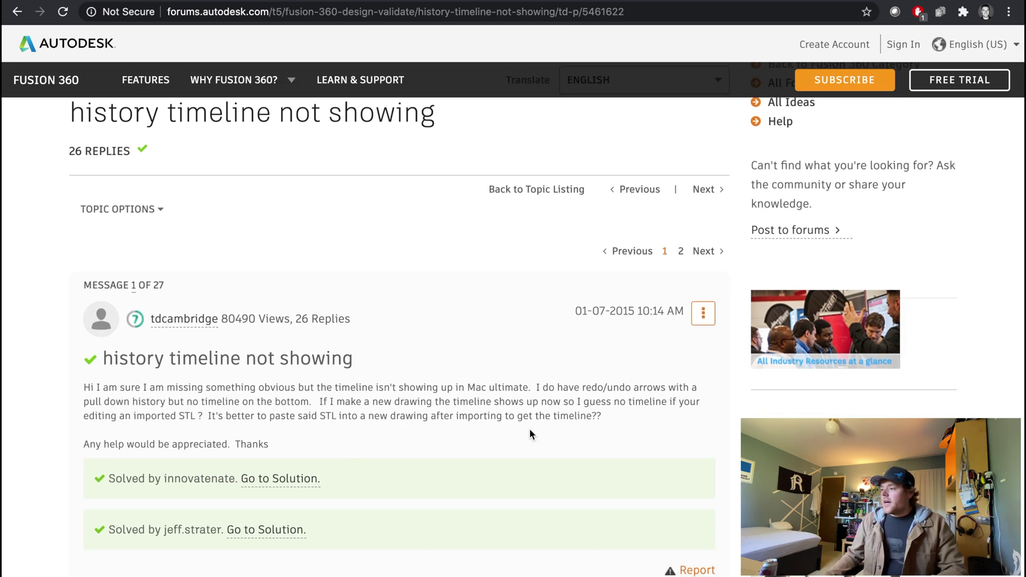
pyautogui.scroll(-2, 530, 433)
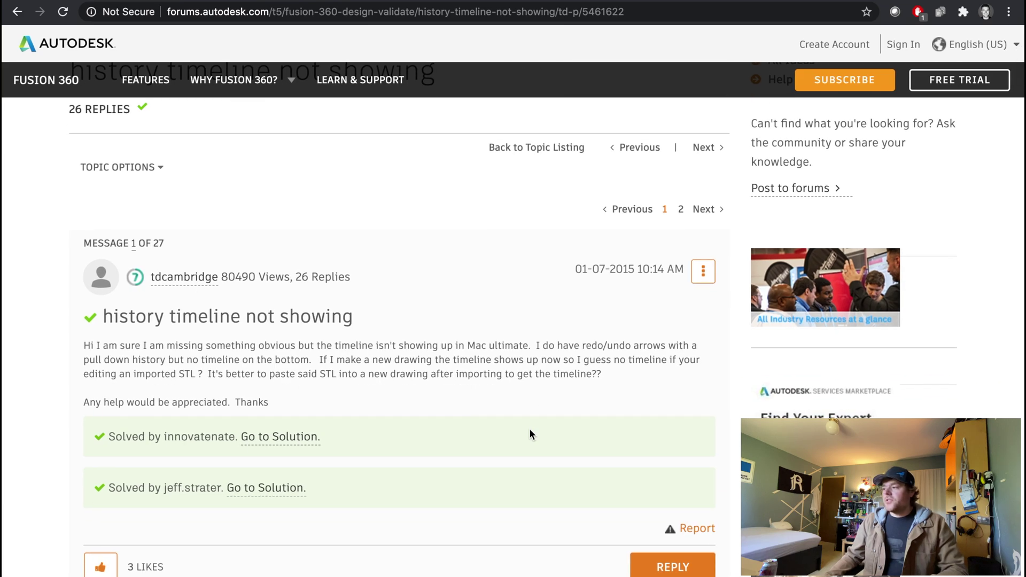
pyautogui.scroll(-2, 530, 434)
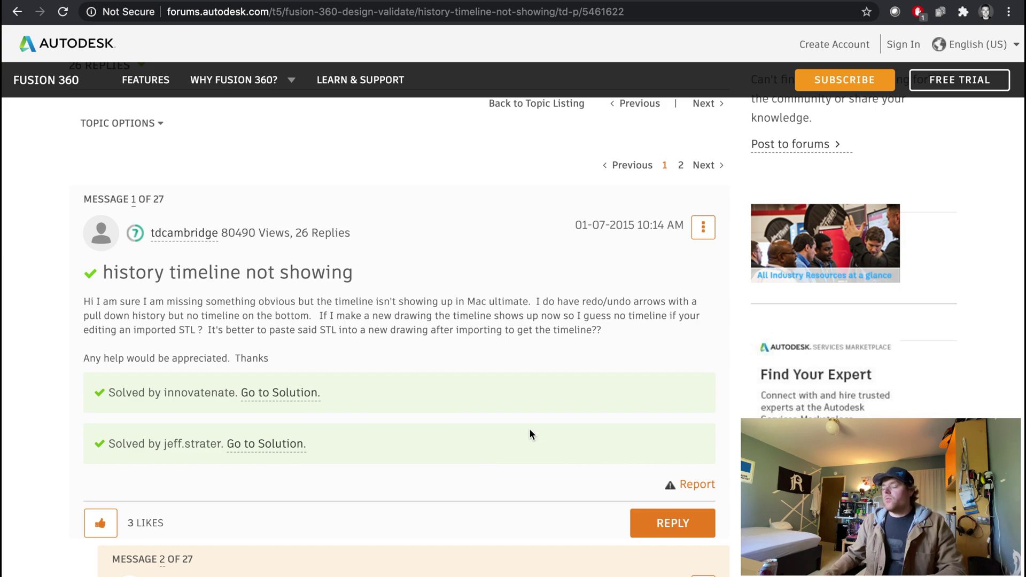
# Step: Switch to Fusion 360, insert the mesh file docktest1.stl with millimeter units, and hide the data panel
pyautogui.hotkey('ctrl', 'Right')
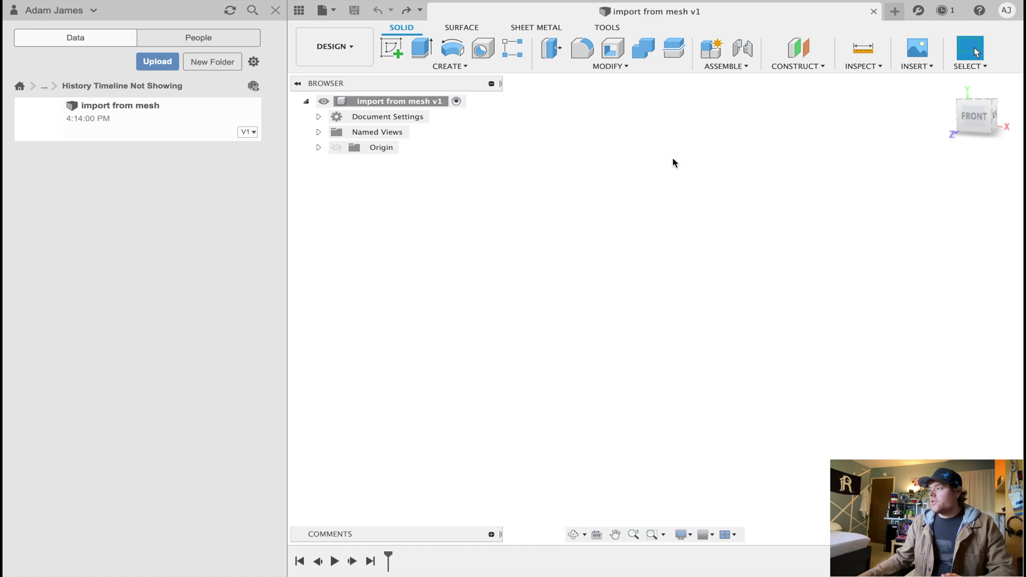
pyautogui.click(875, 67)
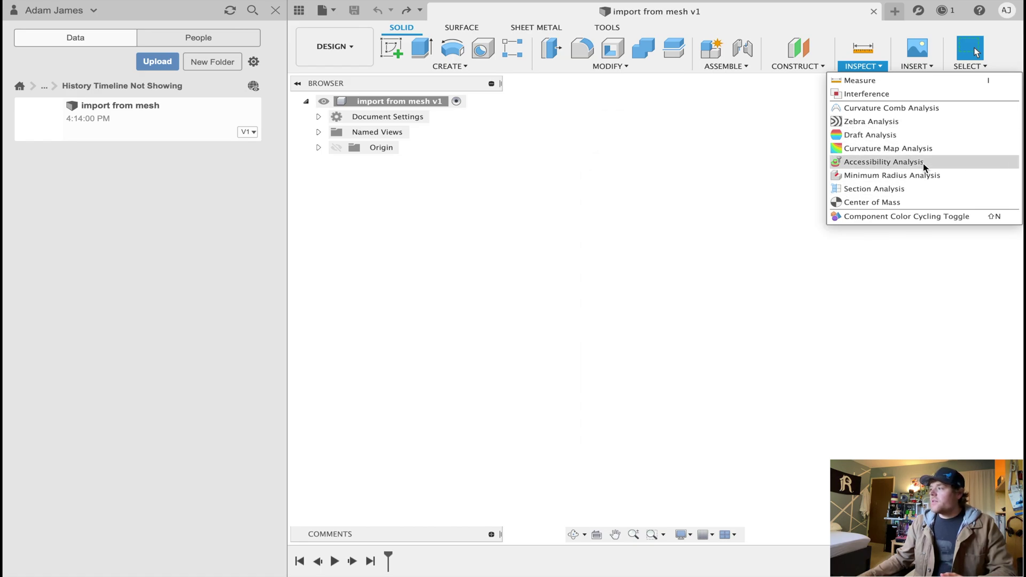
pyautogui.click(921, 70)
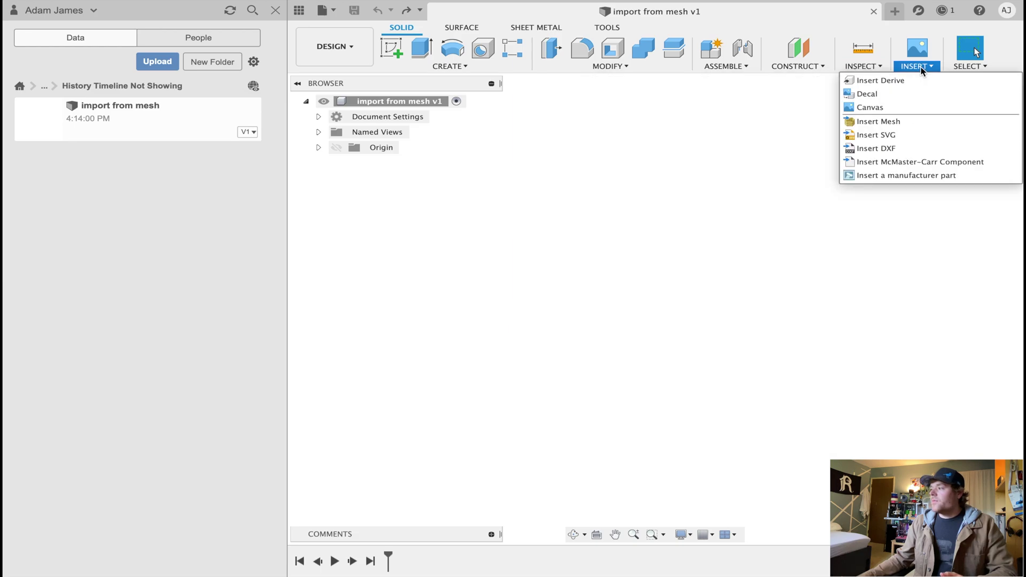
pyautogui.click(920, 70)
pyautogui.click(922, 68)
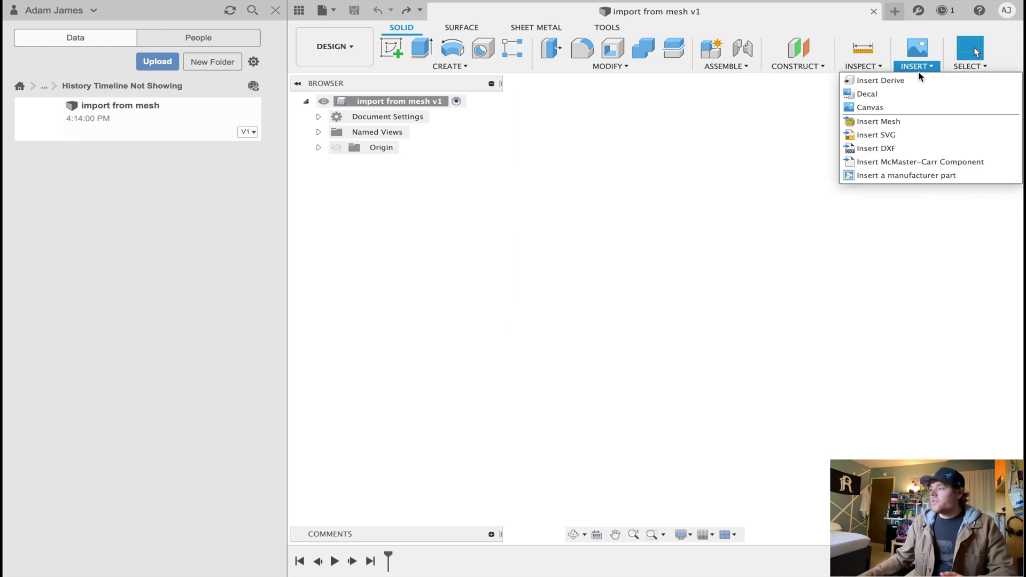
pyautogui.click(880, 123)
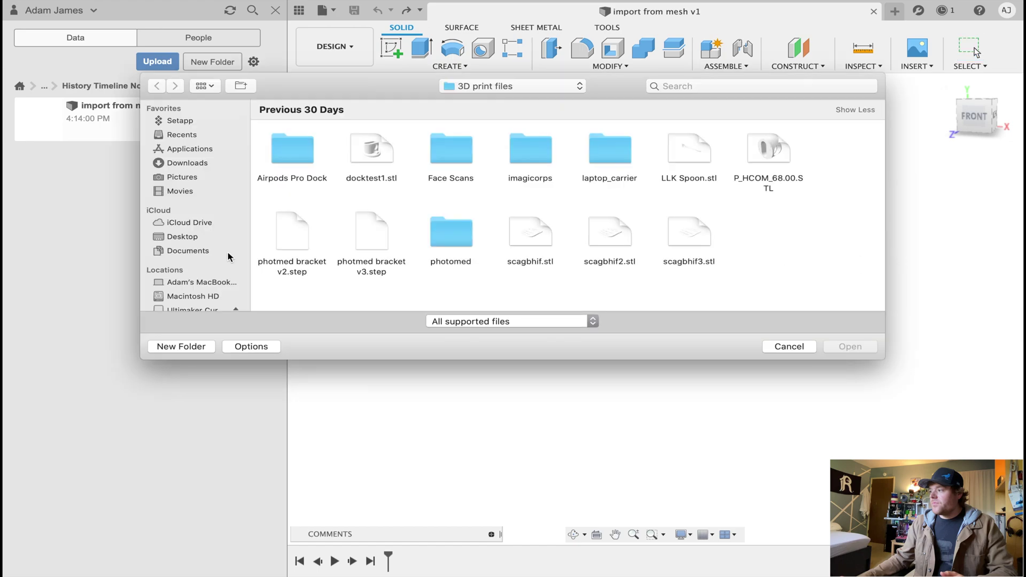
pyautogui.click(372, 150)
pyautogui.doubleClick(372, 150)
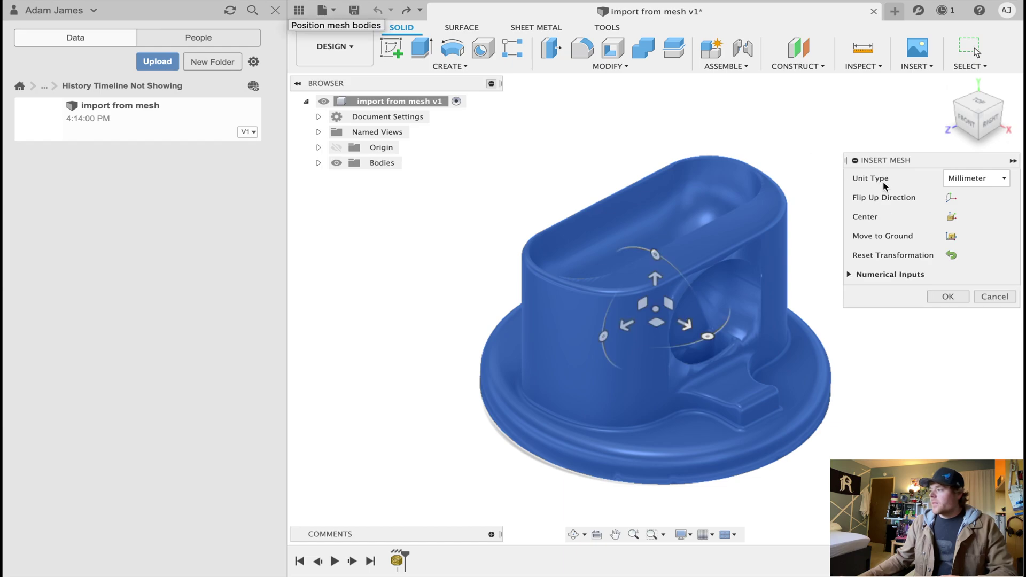
pyautogui.click(275, 10)
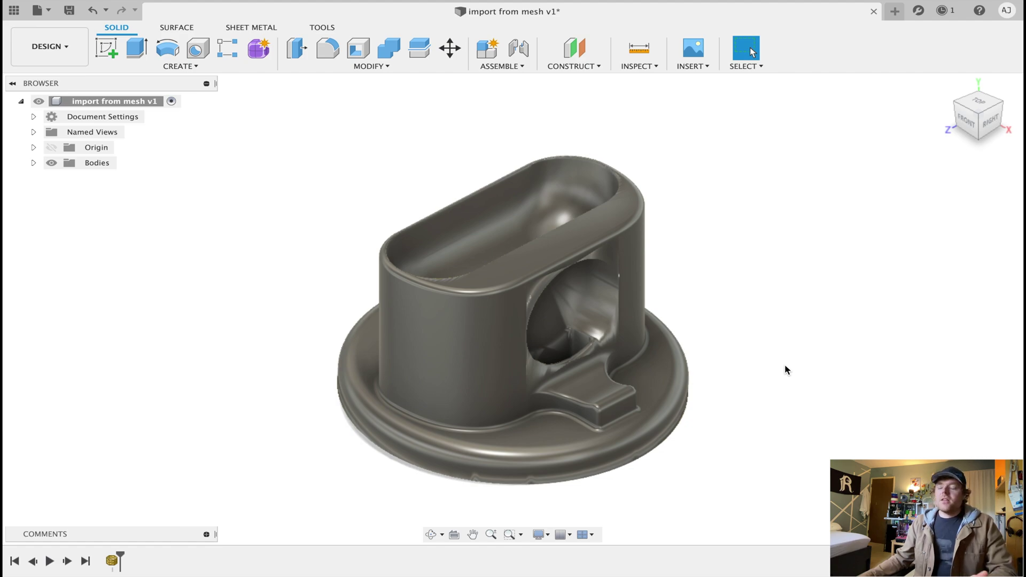
# Step: Sketch a circle centred on the origin on the horizontal plane, extending well beyond the mesh's round base, and finish the sketch
pyautogui.keyDown('shift'); pyautogui.moveTo(622, 270); pyautogui.dragTo(711, 392, button='middle'); pyautogui.keyUp('shift')
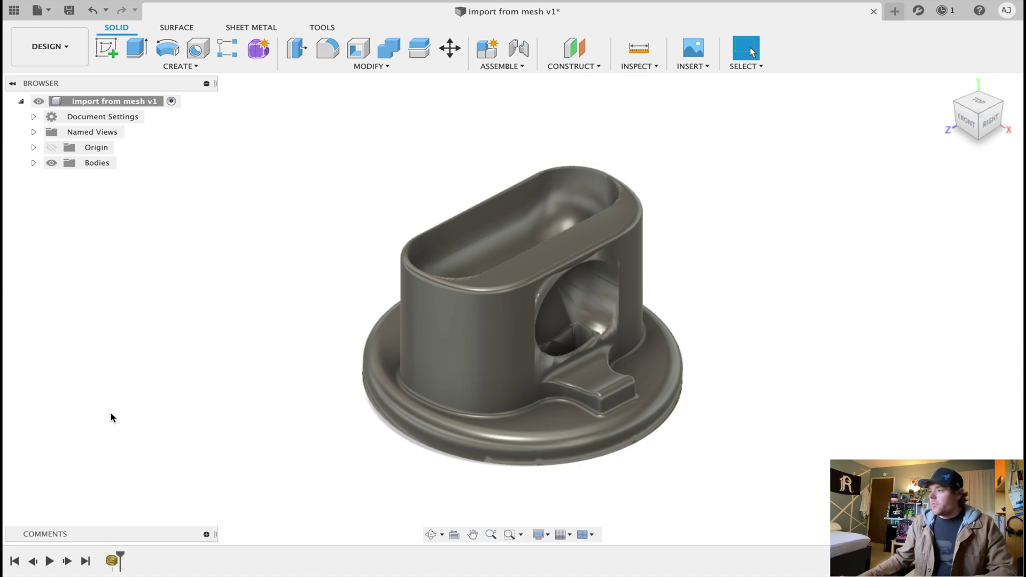
pyautogui.click(106, 48)
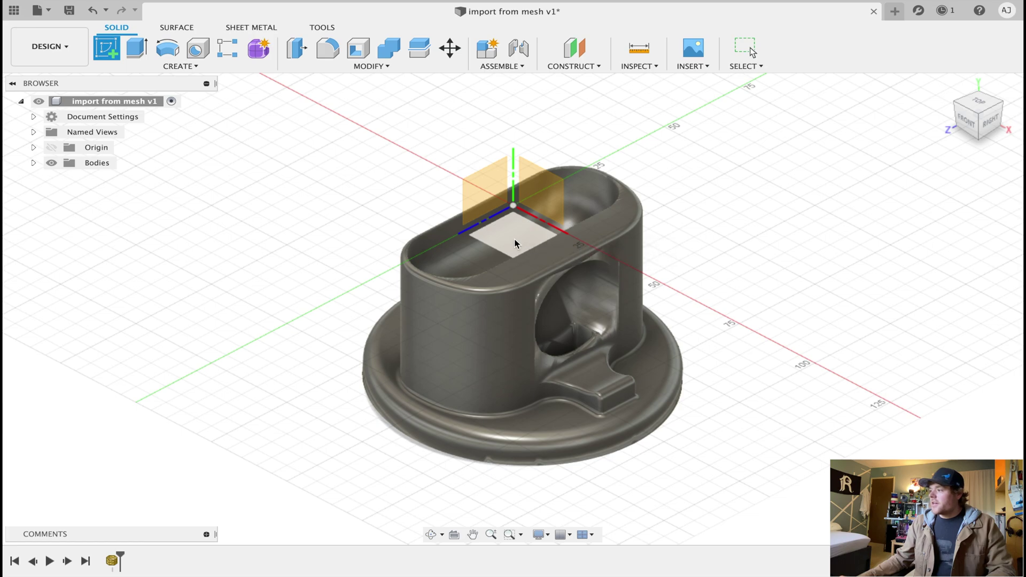
pyautogui.click(514, 239)
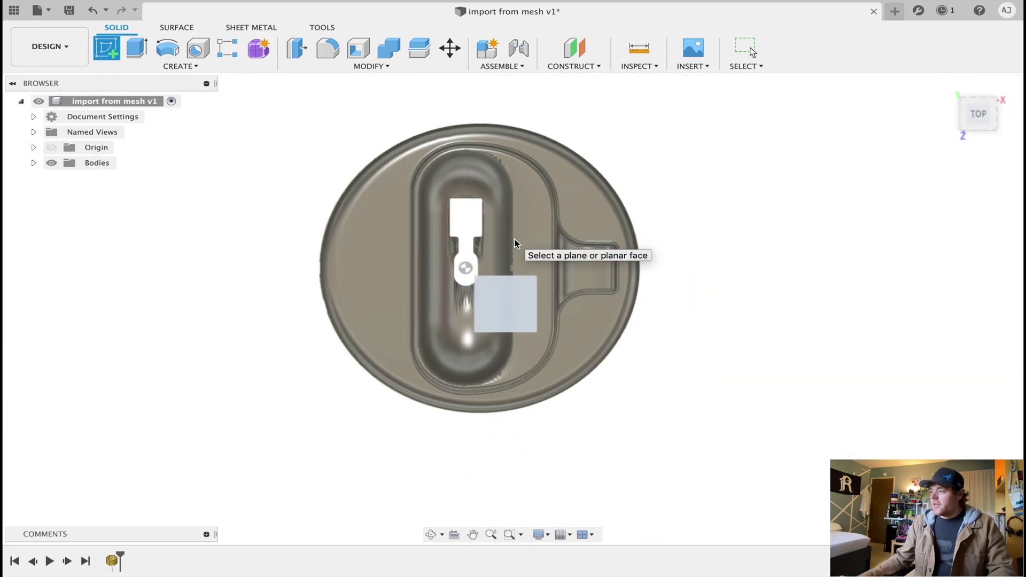
pyautogui.press('c')
pyautogui.press('Escape')
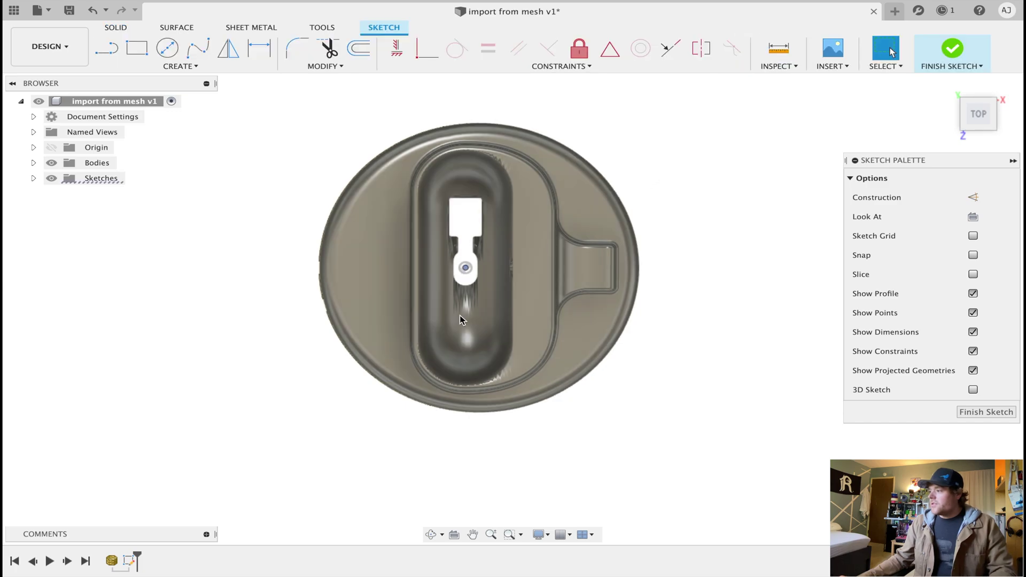
pyautogui.press('c')
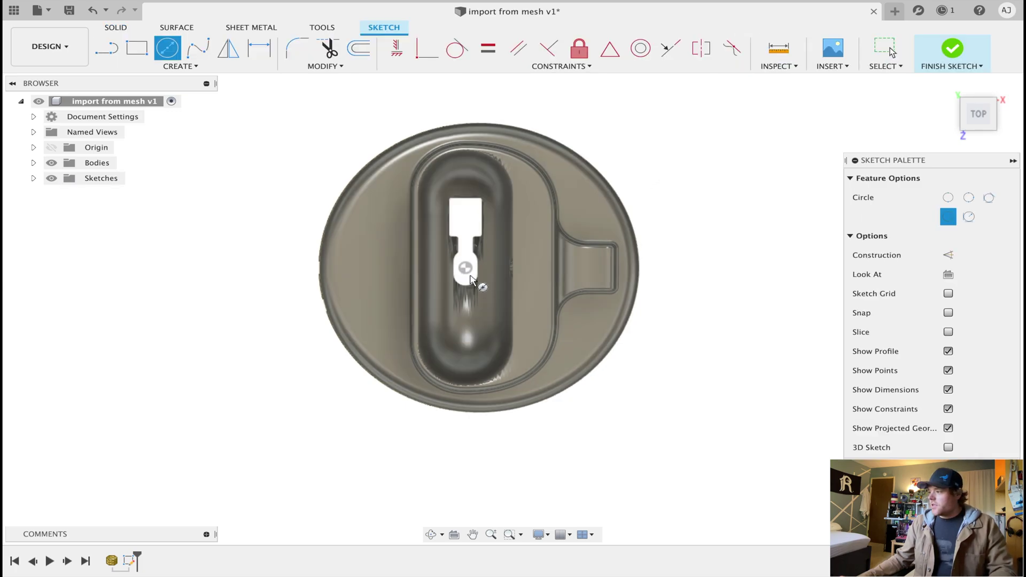
pyautogui.click(467, 273)
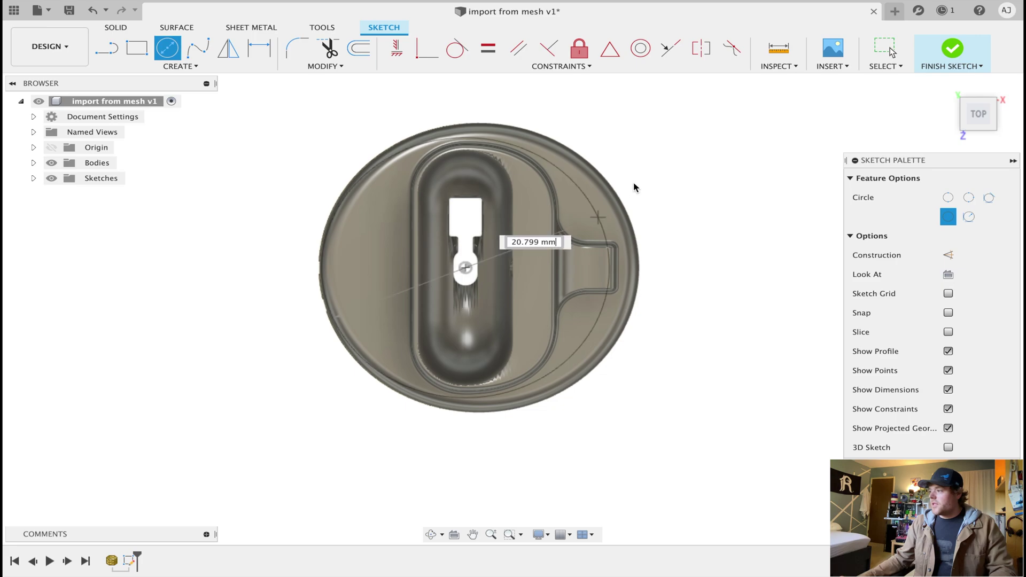
pyautogui.click(668, 162)
pyautogui.press('Escape')
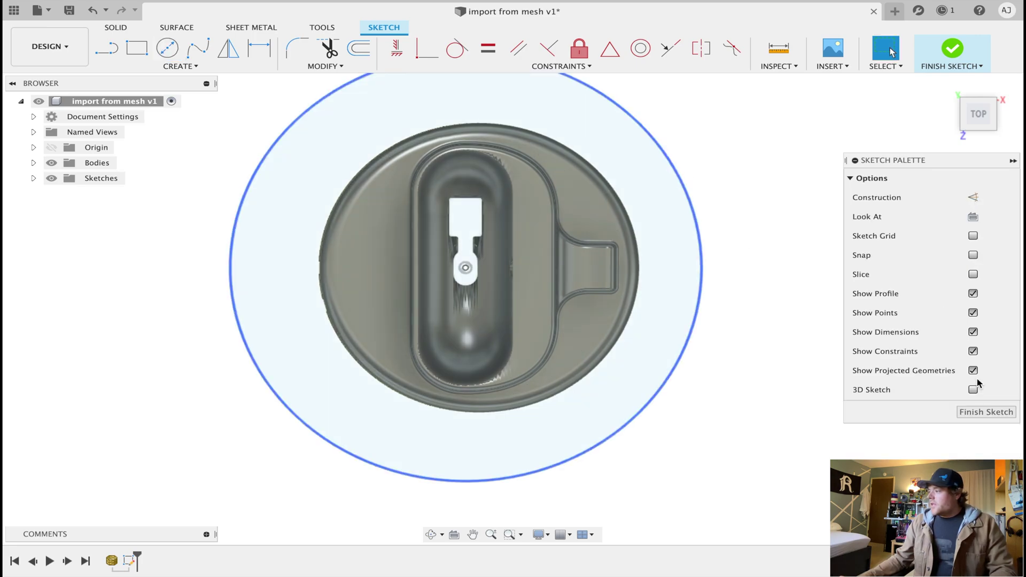
pyautogui.click(961, 416)
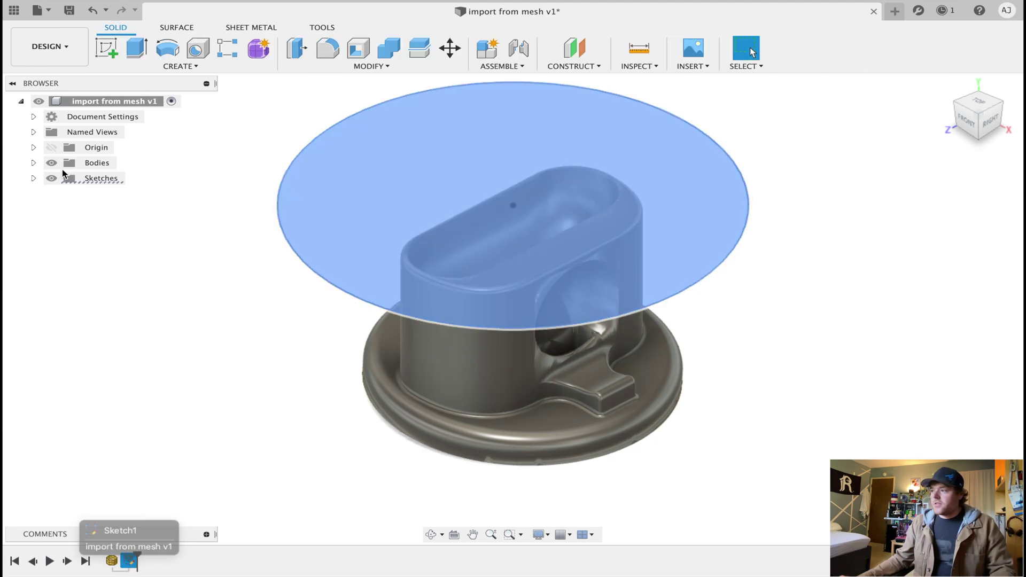
# Step: Extrude the circle 10 mm upward as a new body
pyautogui.click(142, 51)
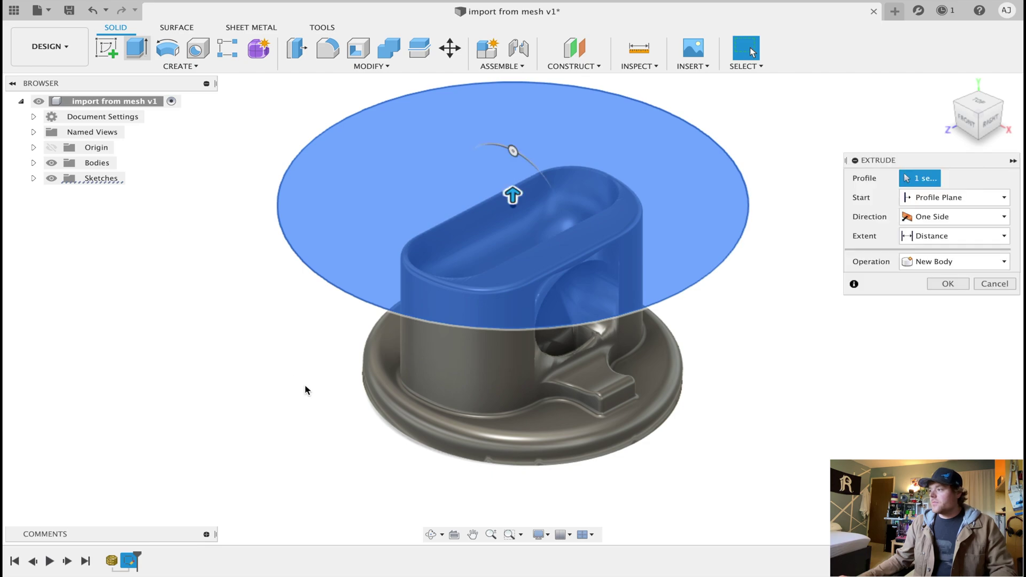
pyautogui.write('10')
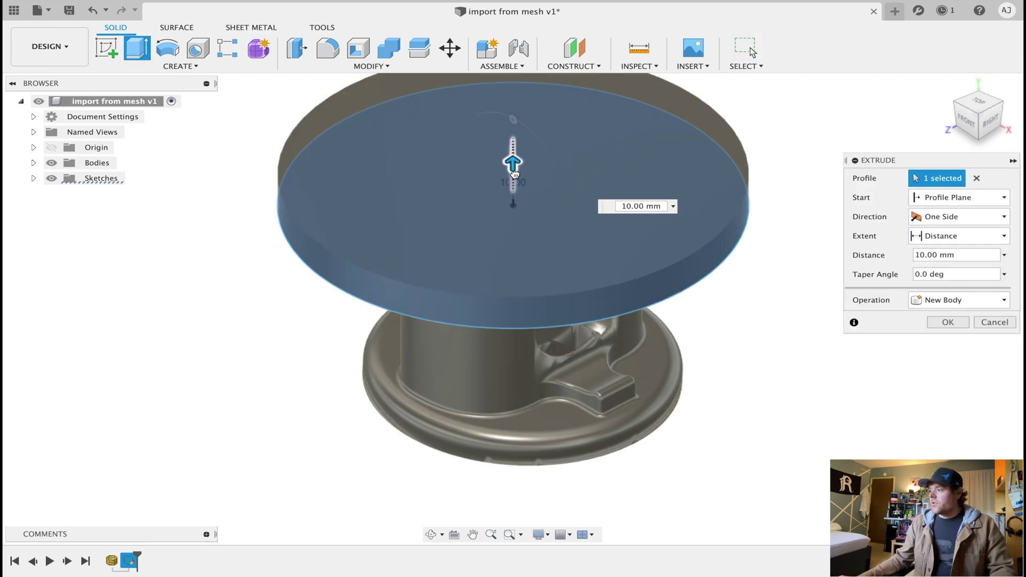
pyautogui.click(960, 323)
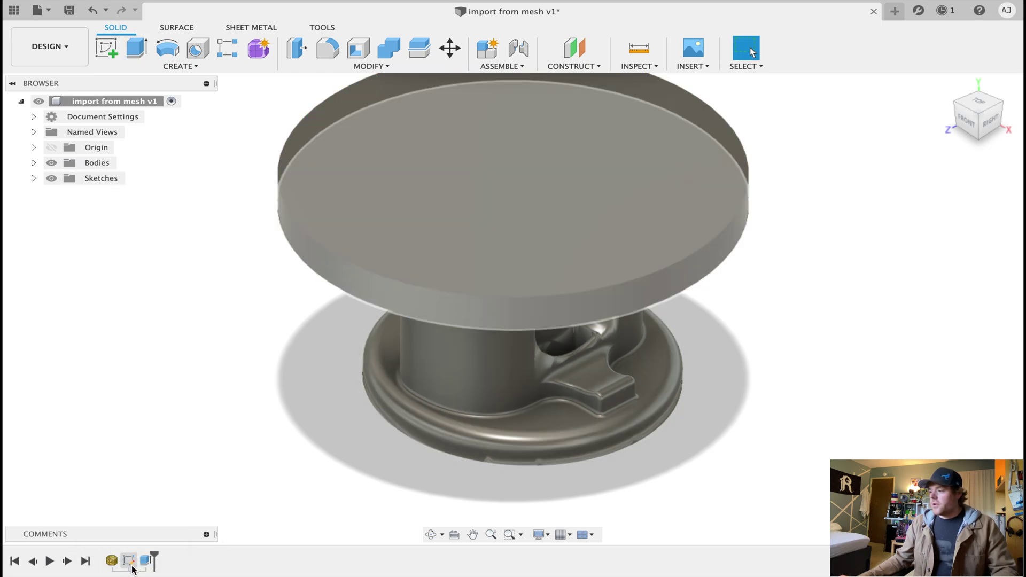
# Step: Edit the circle sketch from the design history, shrink the circle to about the size of the mesh's base, and finish the sketch
pyautogui.rightClick(131, 563)
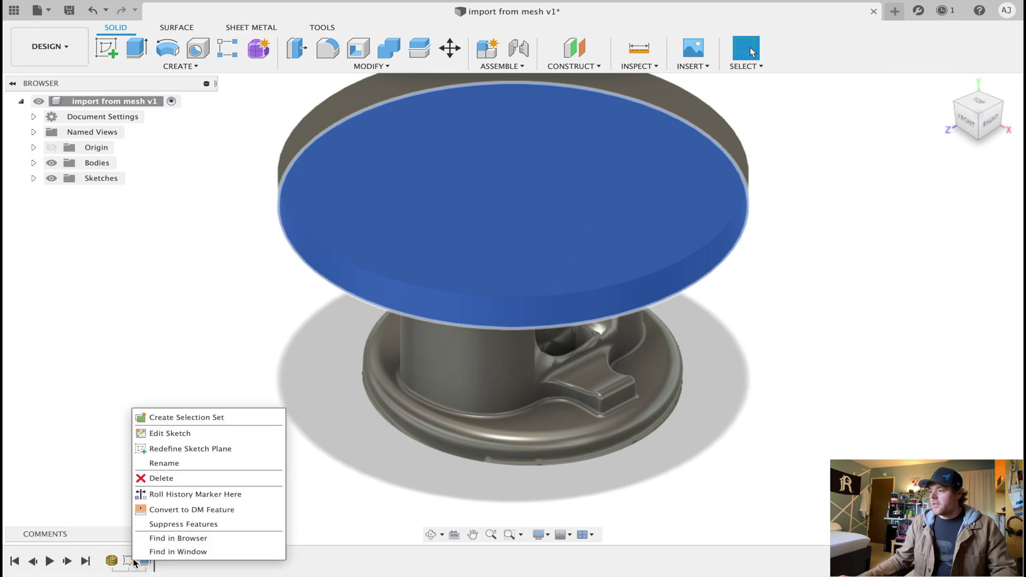
pyautogui.click(183, 434)
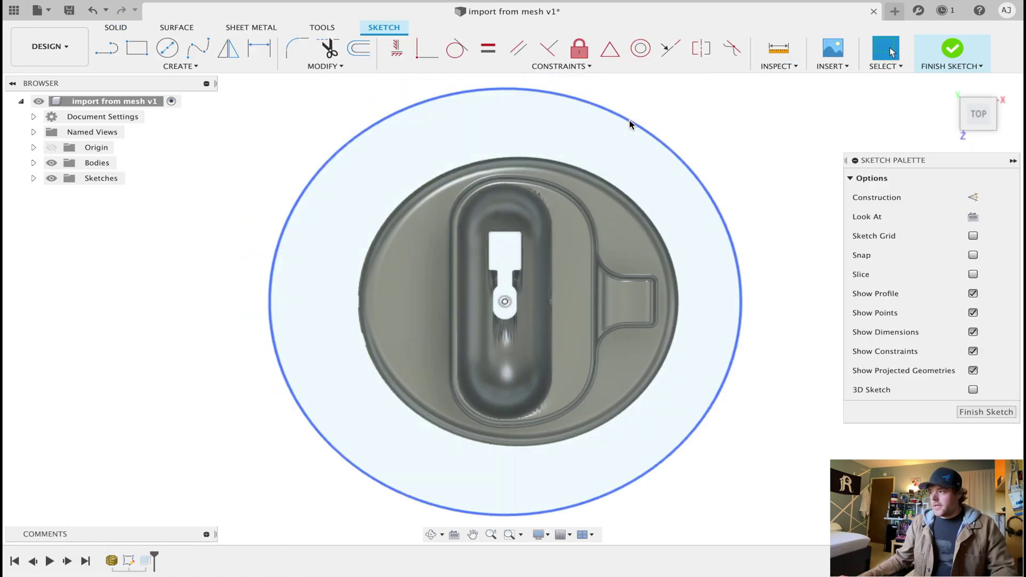
pyautogui.moveTo(632, 126); pyautogui.dragTo(576, 176)
pyautogui.click(977, 450)
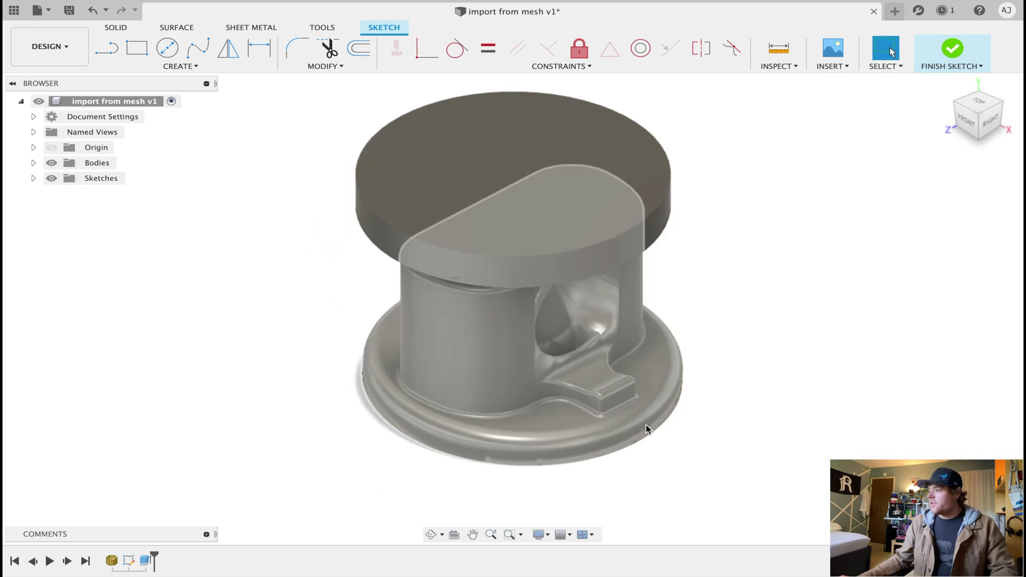
pyautogui.moveTo(640, 408)
pyautogui.mouseDown(button='middle')
pyautogui.moveTo(561, 290)
pyautogui.moveTo(545, 313)
pyautogui.moveTo(398, 170)
pyautogui.moveTo(389, 147)
pyautogui.mouseUp(button='middle')
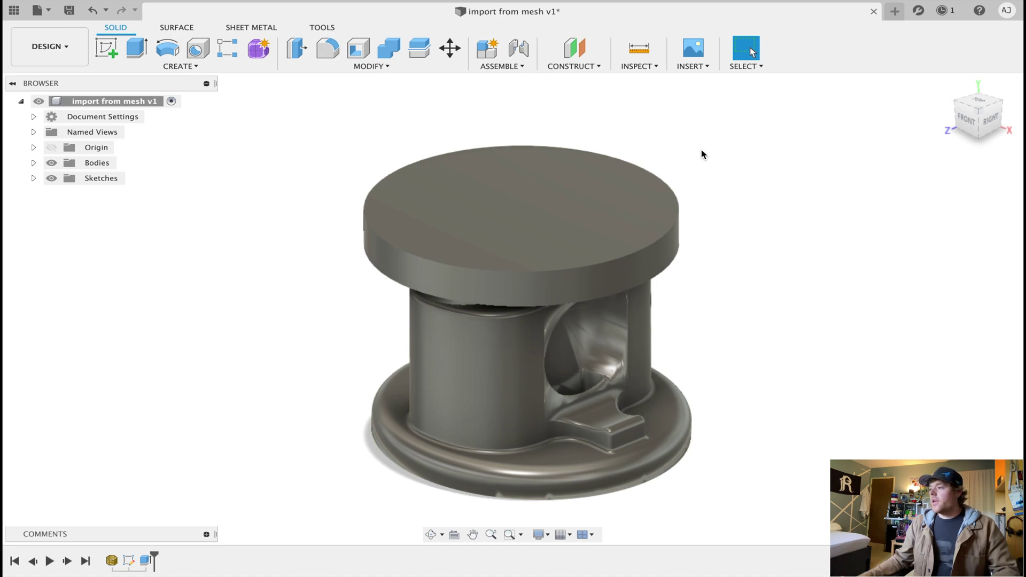
pyautogui.click(683, 67)
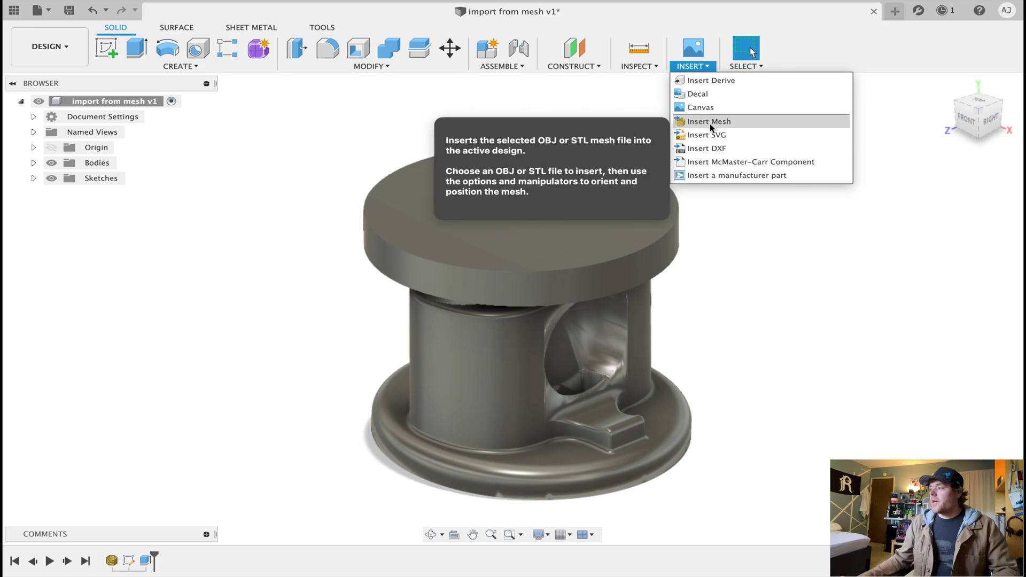
pyautogui.click(483, 119)
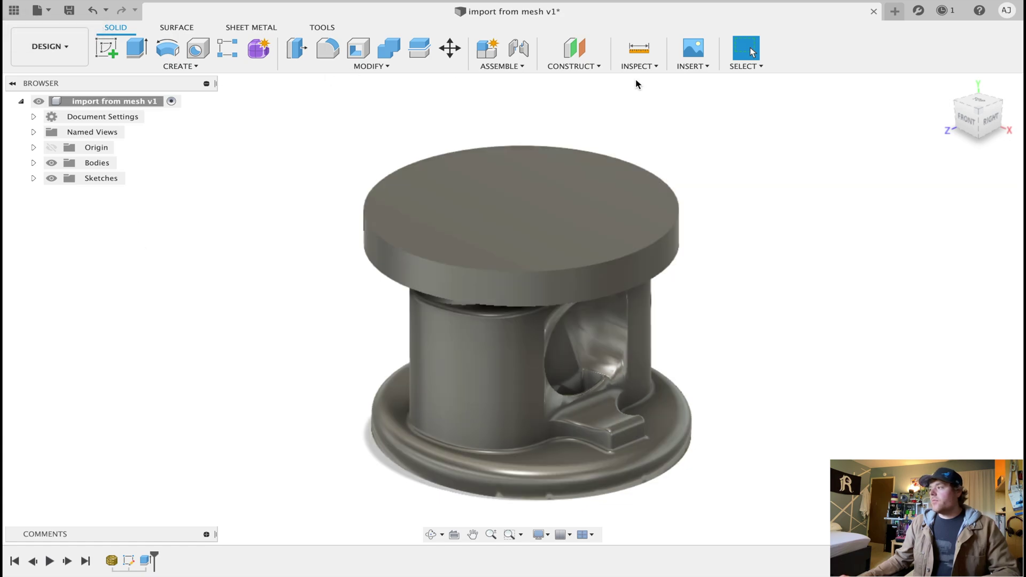
# Step: Upload the mesh file docktest1.stl to the History Timeline Not Showing folder and dismiss the job status
pyautogui.click(49, 10)
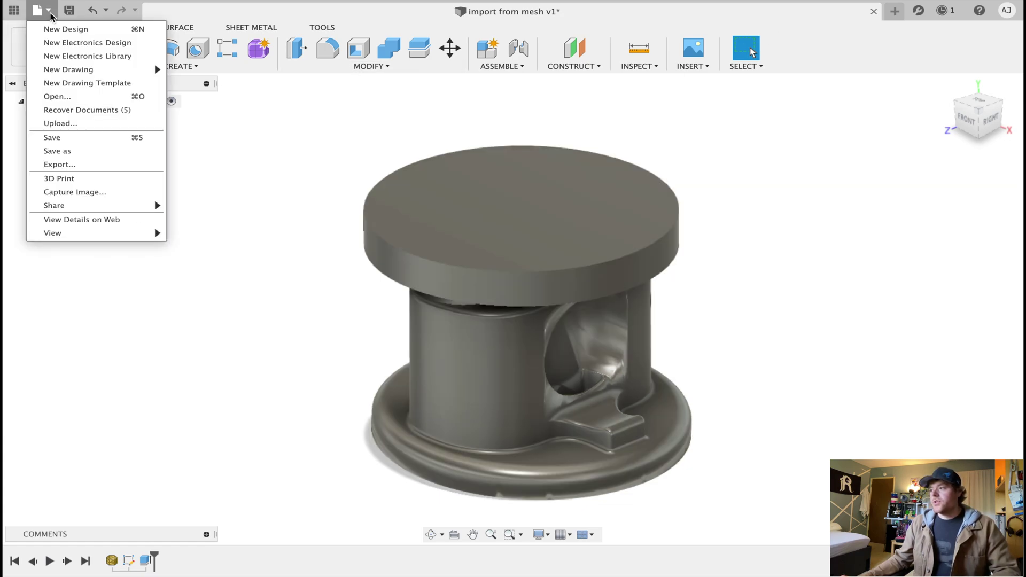
pyautogui.click(70, 125)
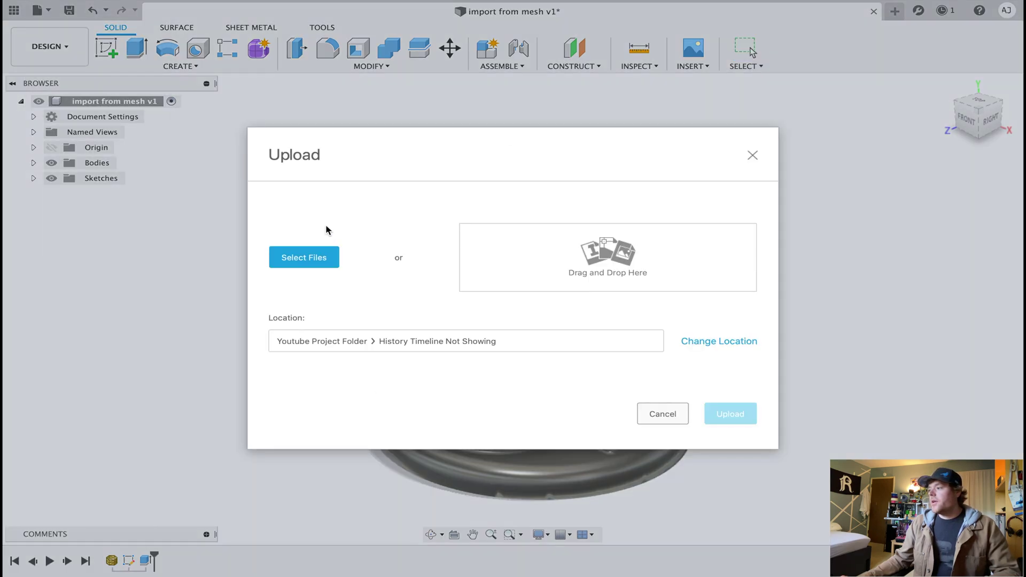
pyautogui.click(328, 265)
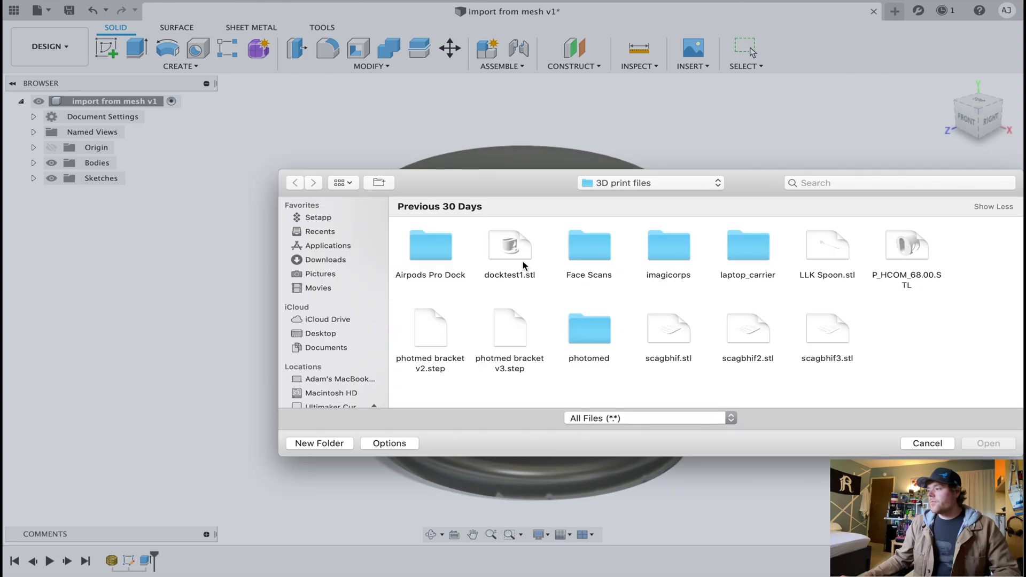
pyautogui.doubleClick(522, 265)
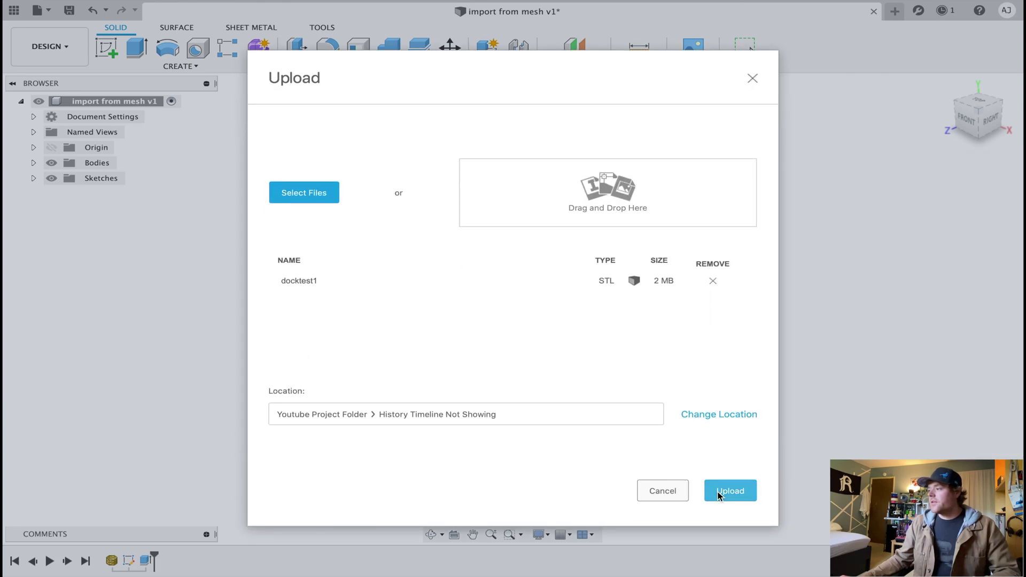
pyautogui.click(718, 493)
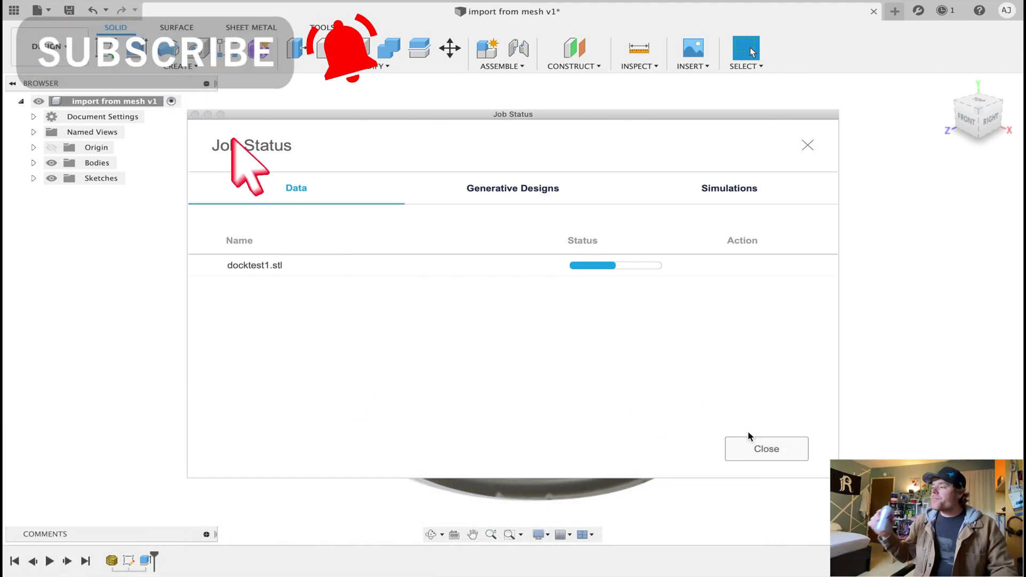
pyautogui.click(750, 454)
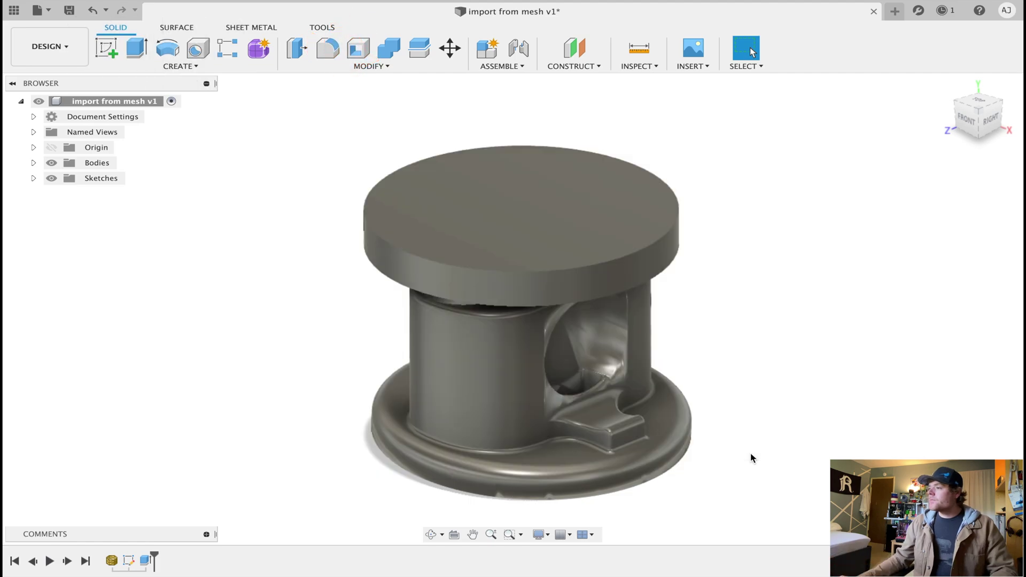
# Step: Open the uploaded docktest1 design from the project folder and hide the data panel
pyautogui.click(14, 12)
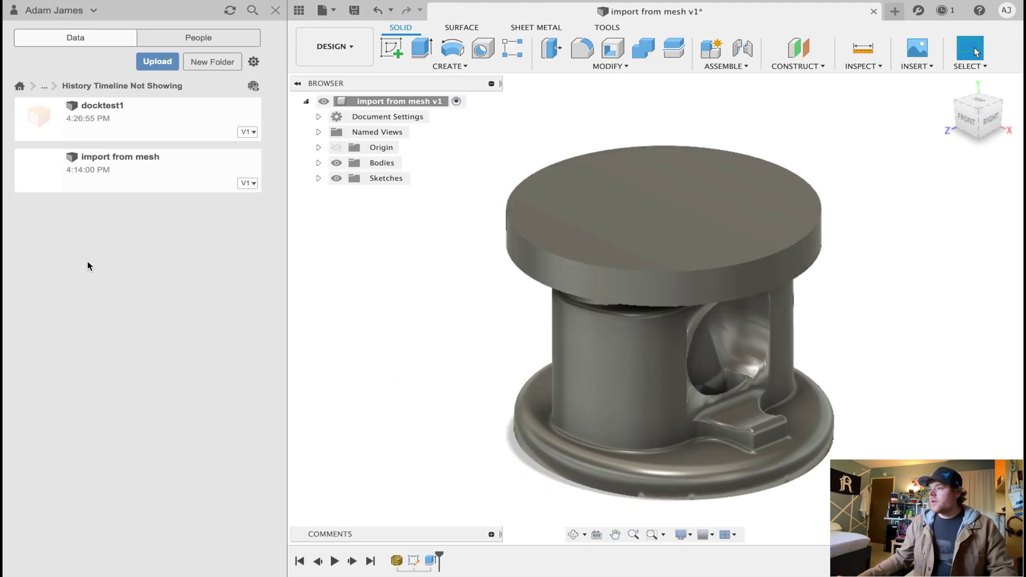
pyautogui.click(124, 116)
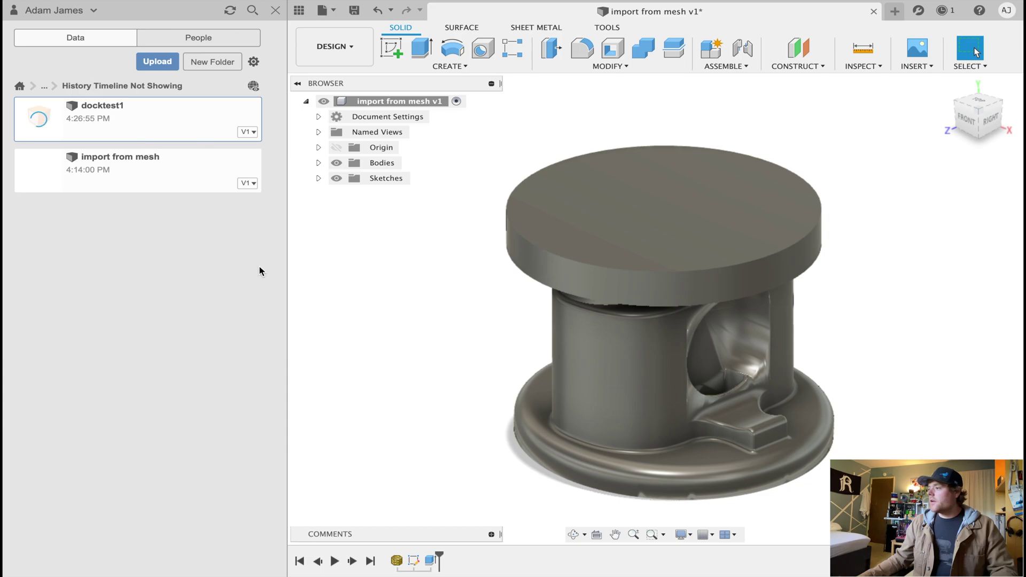
pyautogui.scroll(1, 750, 366)
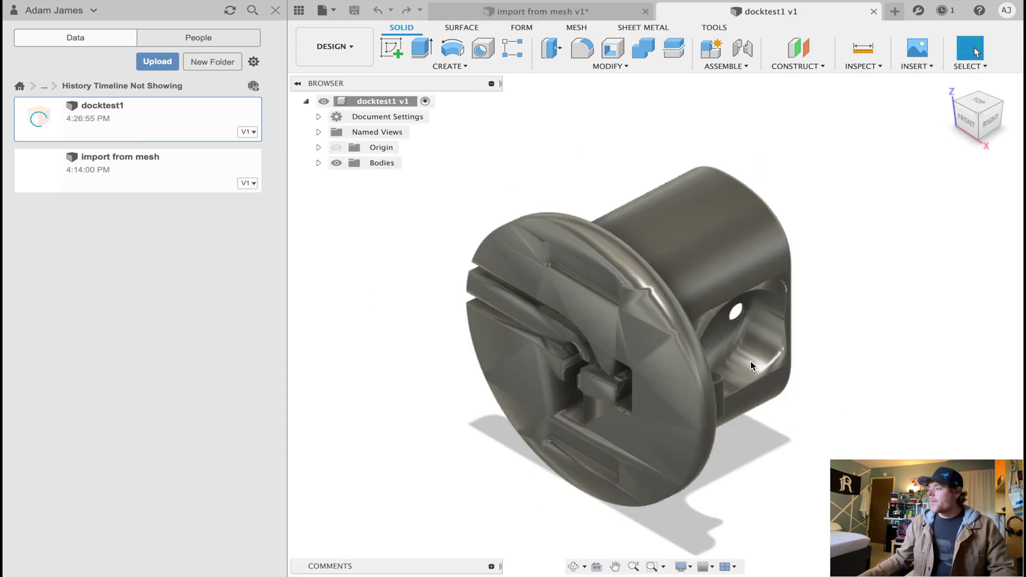
pyautogui.click(276, 10)
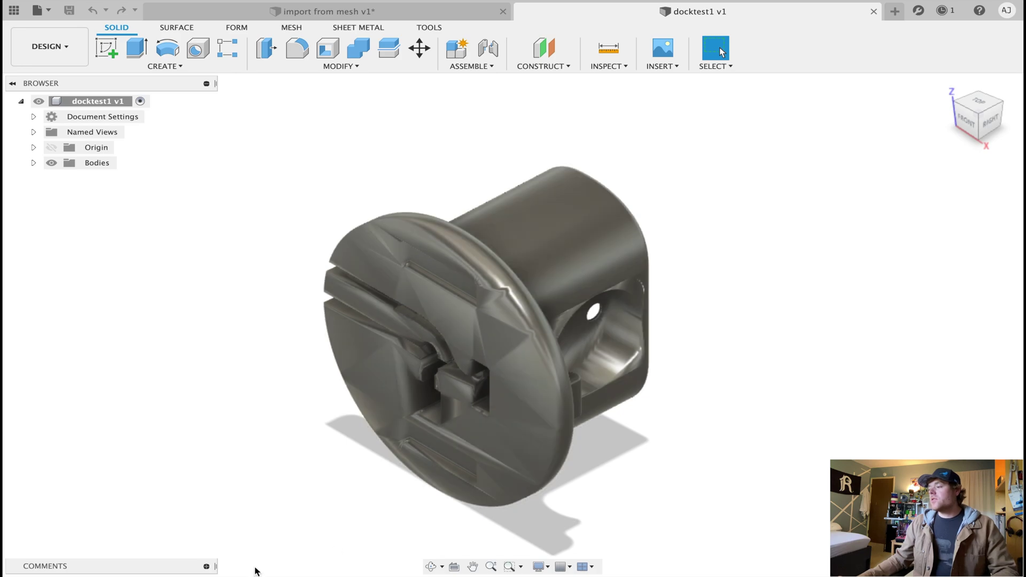
# Step: Sketch a rectangle with one corner at the origin on the vertical YZ plane, just beyond the mesh's open end, and finish the sketch
pyautogui.moveTo(470, 238); pyautogui.dragTo(627, 251, button='middle')
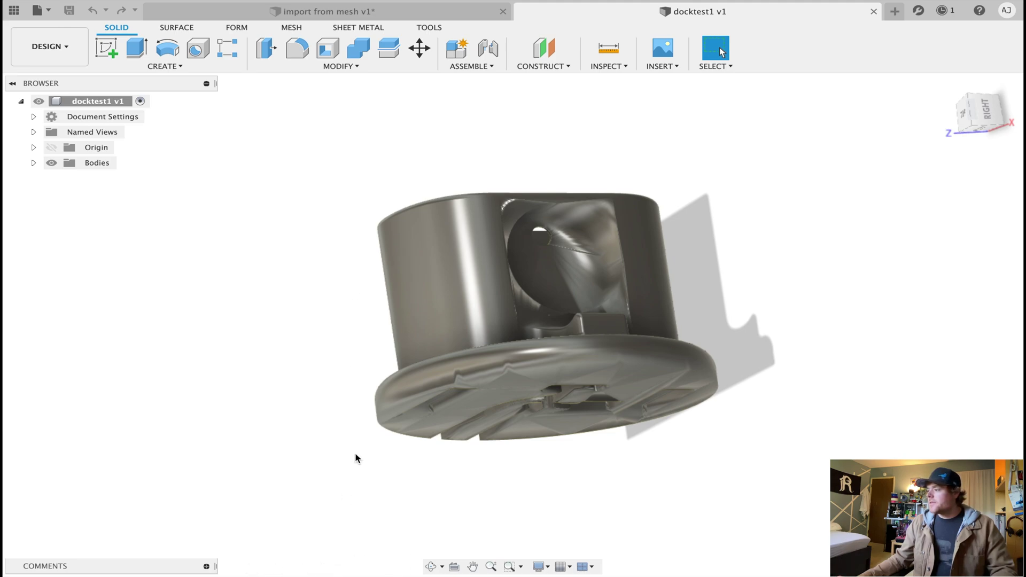
pyautogui.keyDown('shift'); pyautogui.moveTo(508, 298); pyautogui.dragTo(521, 347, button='middle'); pyautogui.keyUp('shift')
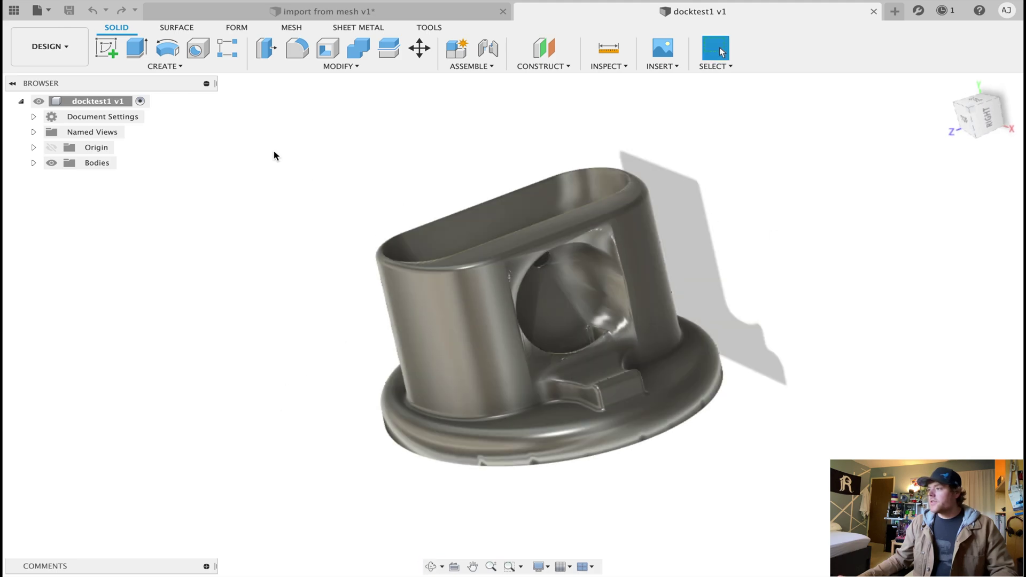
pyautogui.click(107, 49)
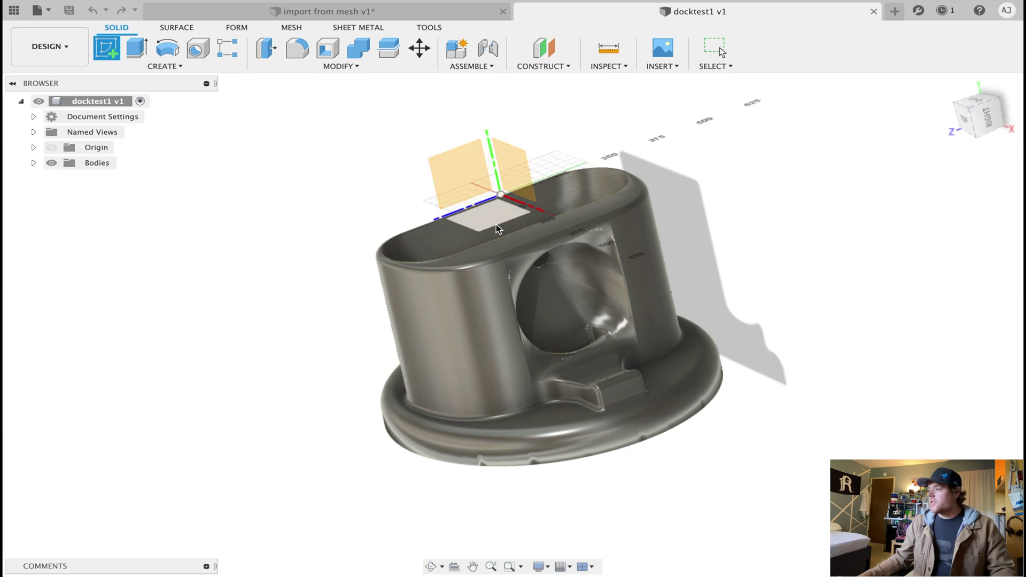
pyautogui.click(460, 176)
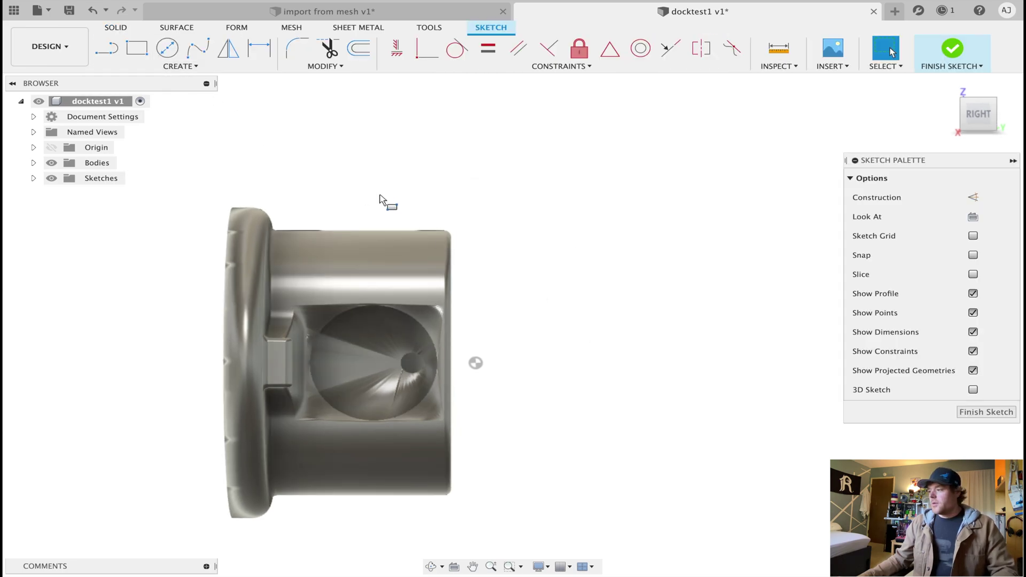
pyautogui.press('r')
pyautogui.click(476, 363)
pyautogui.click(544, 259)
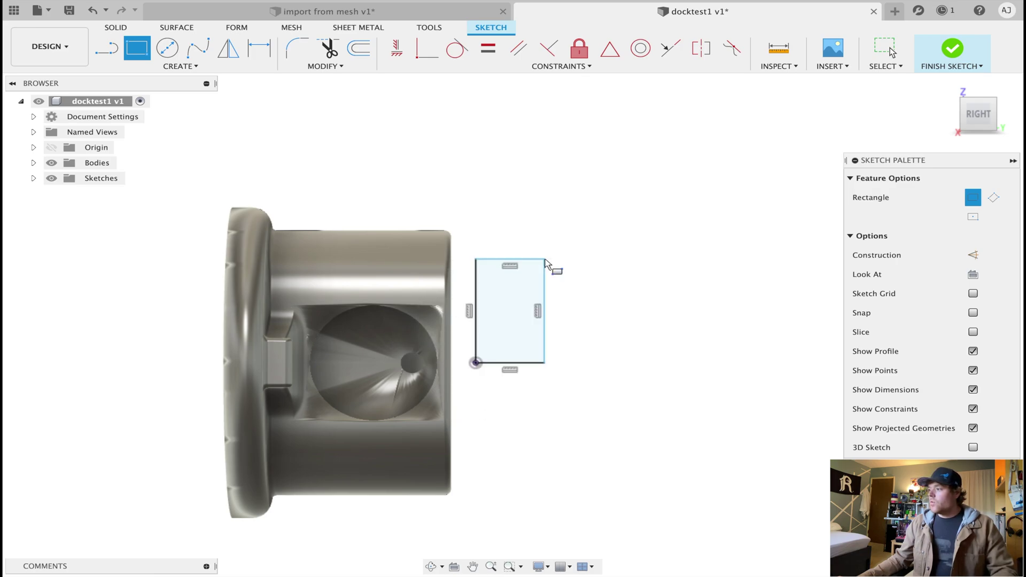
pyautogui.press('Escape')
pyautogui.click(994, 412)
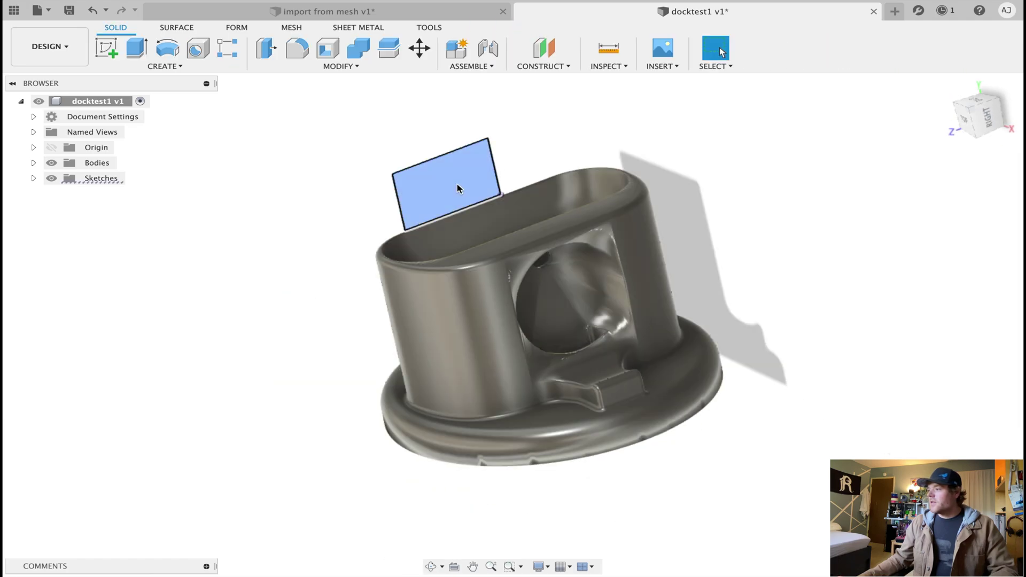
# Step: Extrude the rectangle by -275 mm as a new body
pyautogui.click(458, 188)
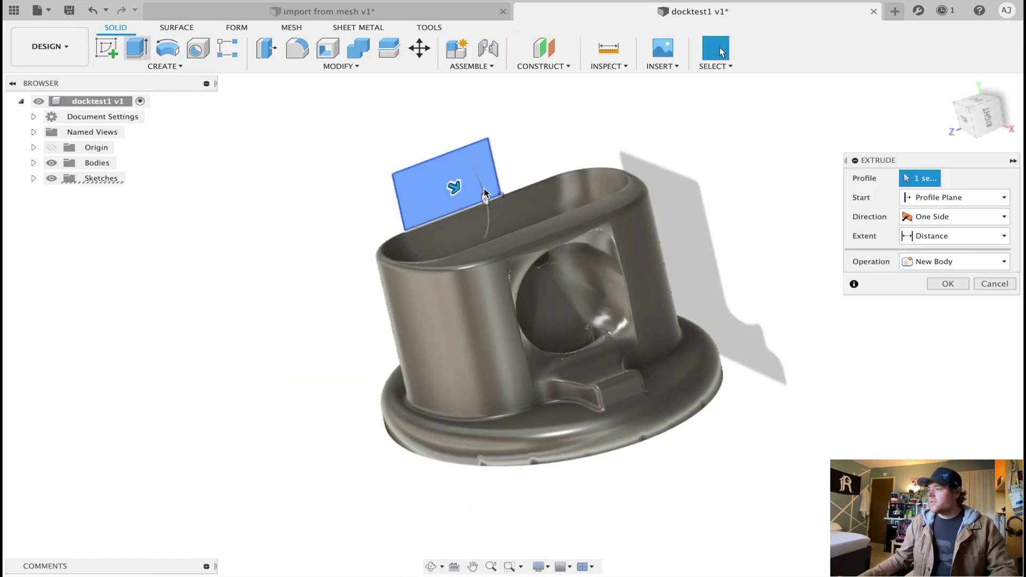
pyautogui.moveTo(451, 183); pyautogui.dragTo(390, 170)
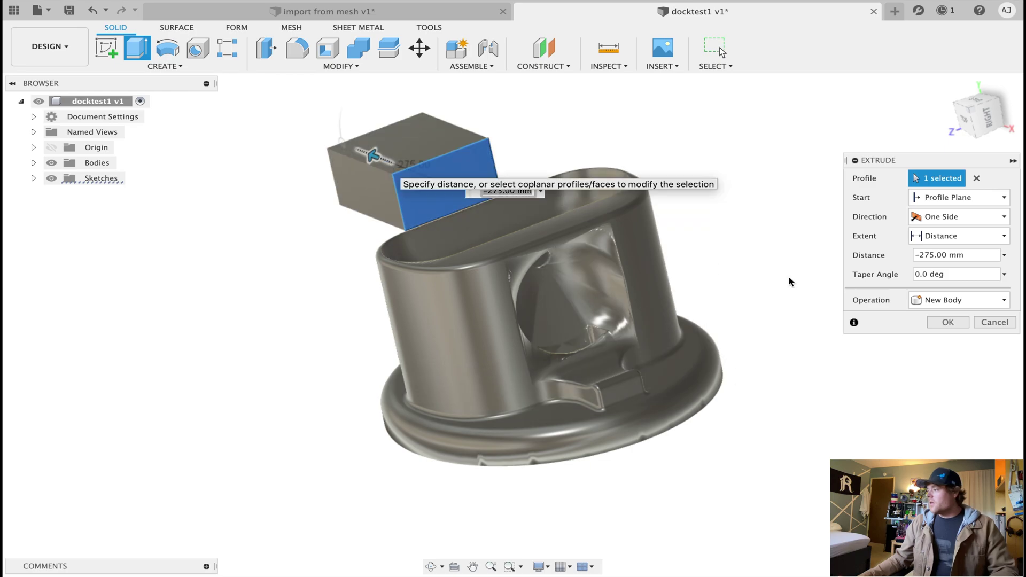
pyautogui.click(948, 322)
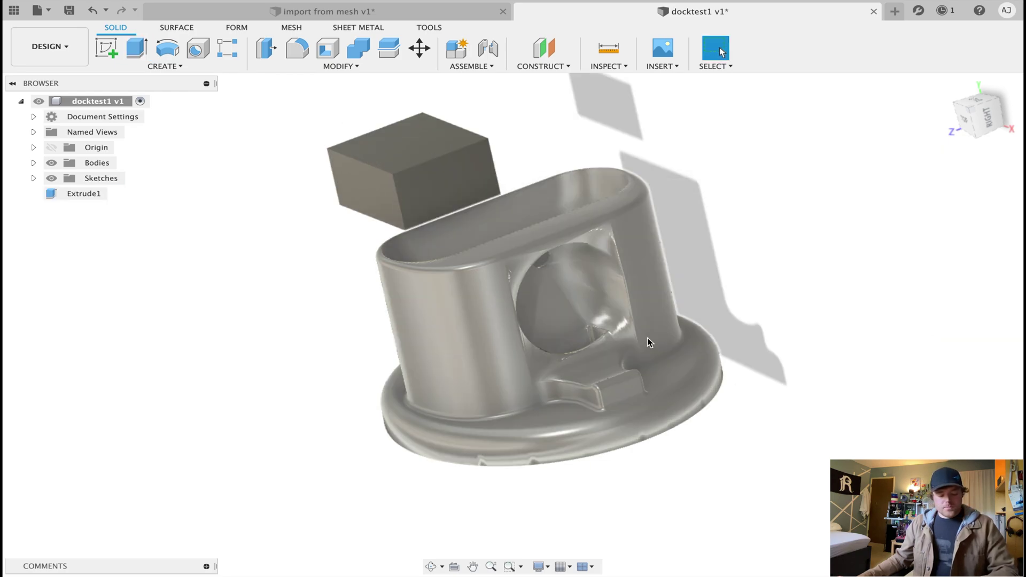
# Step: Sketch a circle about 124 mm in diameter near the middle of the box's upper face and finish the sketch
pyautogui.moveTo(649, 342)
pyautogui.keyDown('shift'); pyautogui.mouseDown(button='middle')
pyautogui.moveTo(701, 384)
pyautogui.moveTo(663, 353)
pyautogui.mouseUp(button='middle'); pyautogui.keyUp('shift')
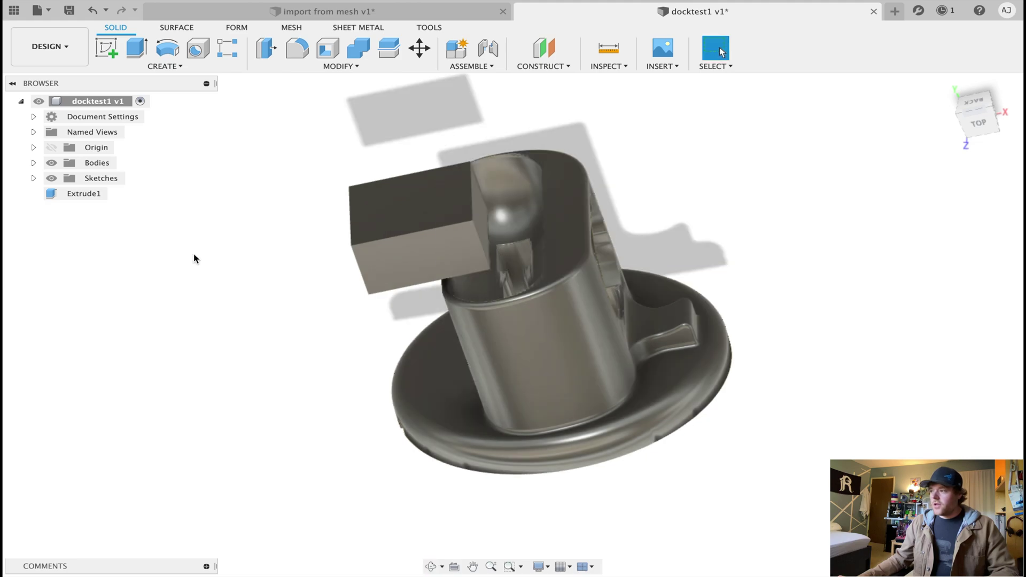
pyautogui.click(383, 193)
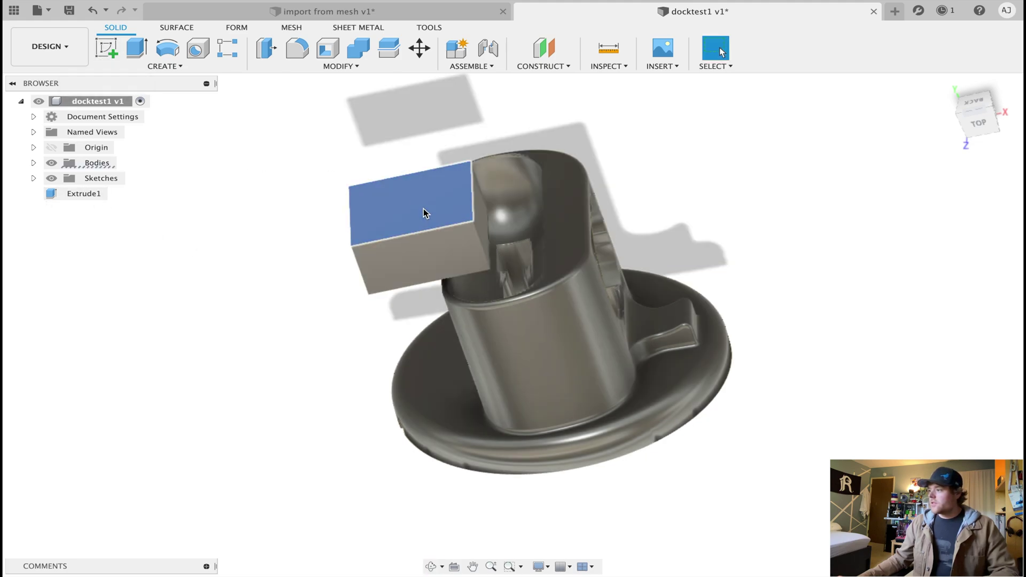
pyautogui.click(108, 48)
pyautogui.press('c')
pyautogui.click(514, 302)
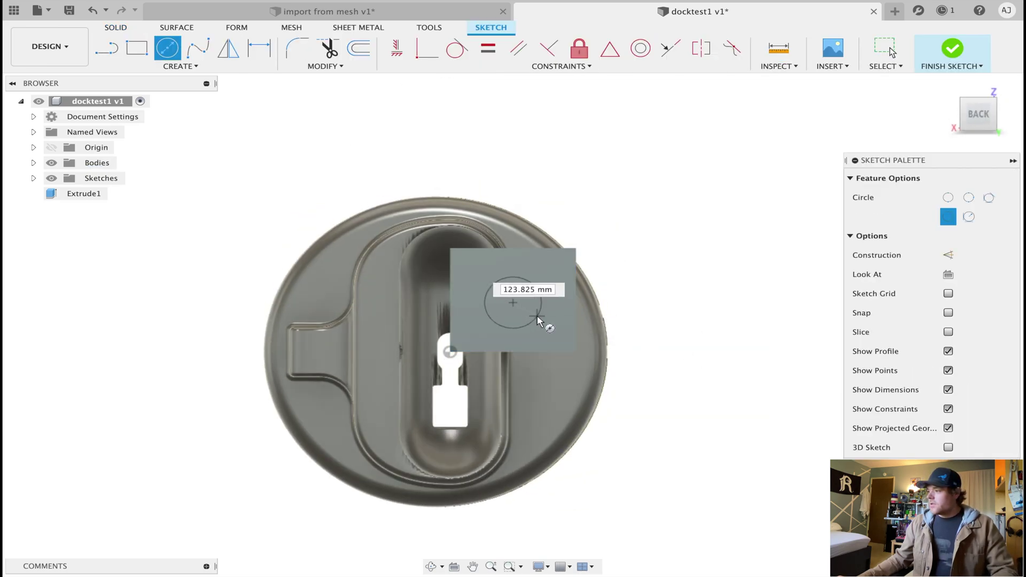
pyautogui.click(538, 319)
pyautogui.press('Escape')
pyautogui.moveTo(779, 394)
pyautogui.keyDown('shift'); pyautogui.mouseDown(button='middle')
pyautogui.moveTo(534, 321)
pyautogui.moveTo(591, 355)
pyautogui.moveTo(423, 219)
pyautogui.mouseUp(button='middle'); pyautogui.keyUp('shift')
# Step: Extrude the circle by -175 mm as a cut into the box
pyautogui.click(420, 208)
pyautogui.press('Return')
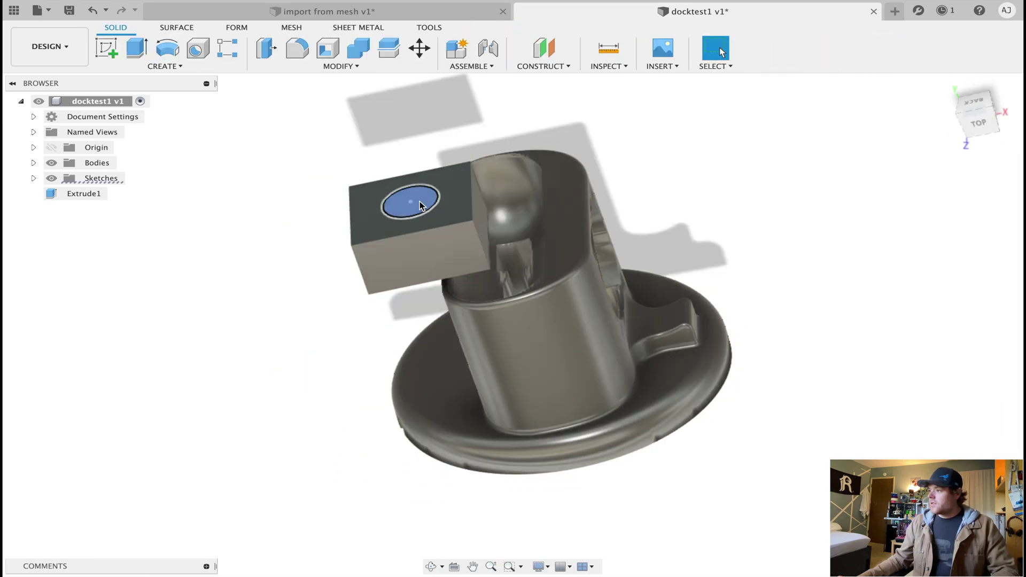
pyautogui.click(133, 49)
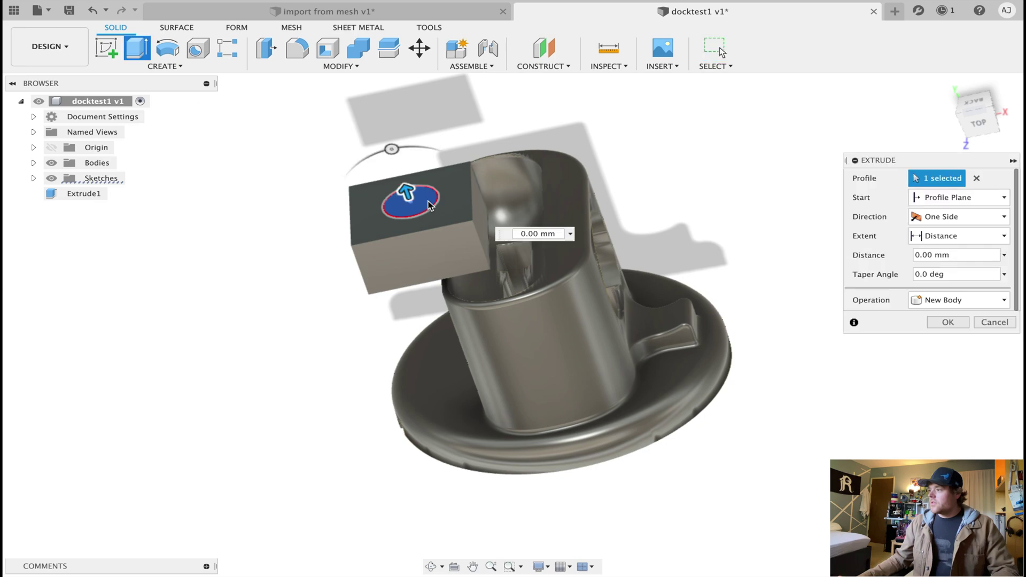
pyautogui.write('-175')
pyautogui.press('Return')
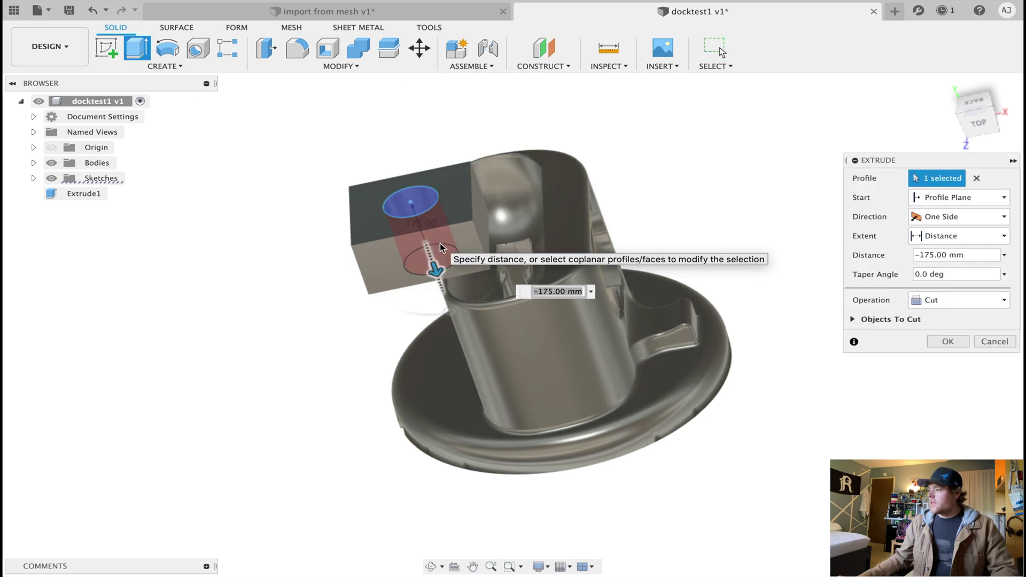
pyautogui.click(946, 342)
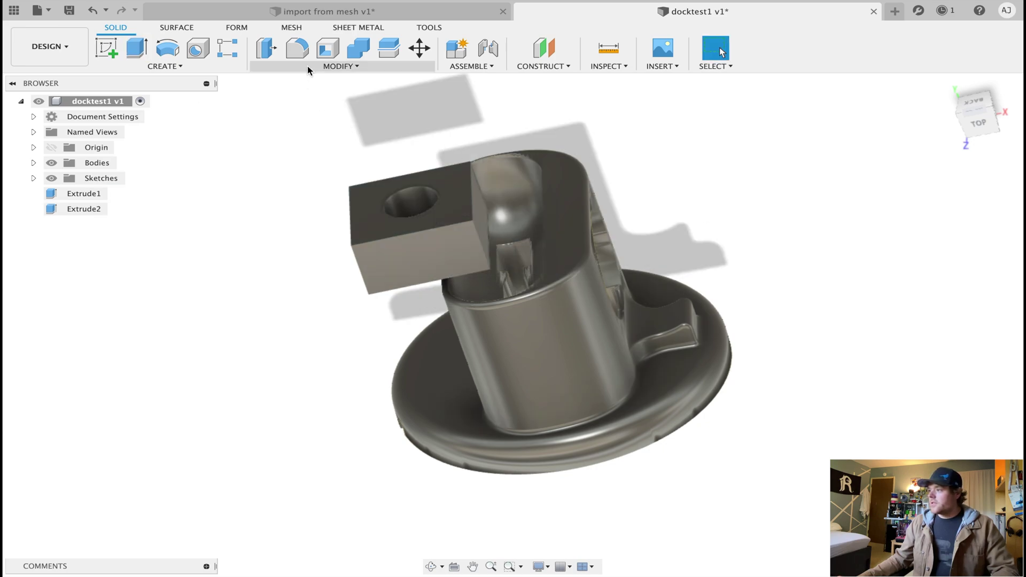
# Step: Fillet the box's four corner edges parallel to the hole with a 112.5 mm radius
pyautogui.press('f')
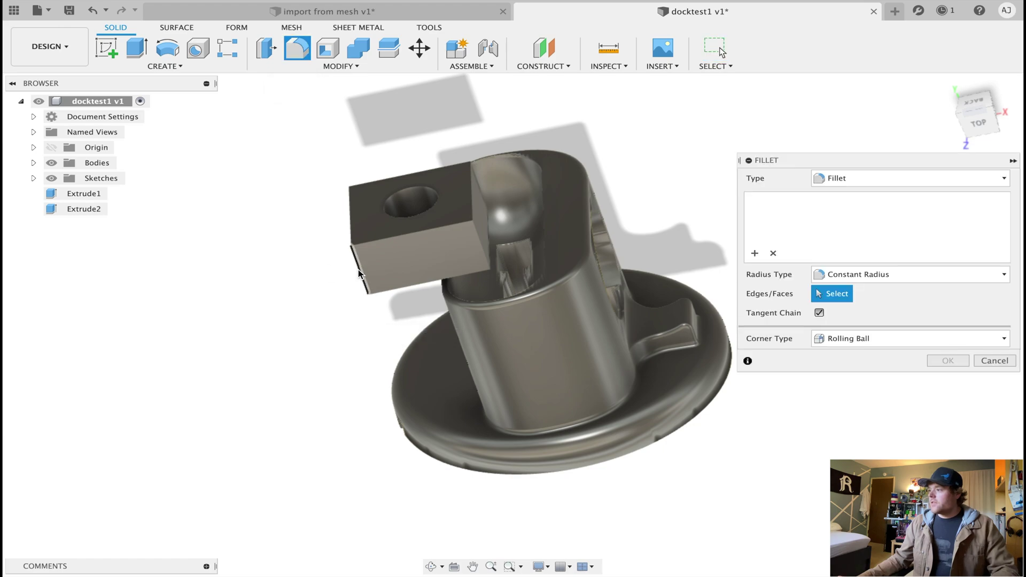
pyautogui.click(361, 274)
pyautogui.click(476, 239)
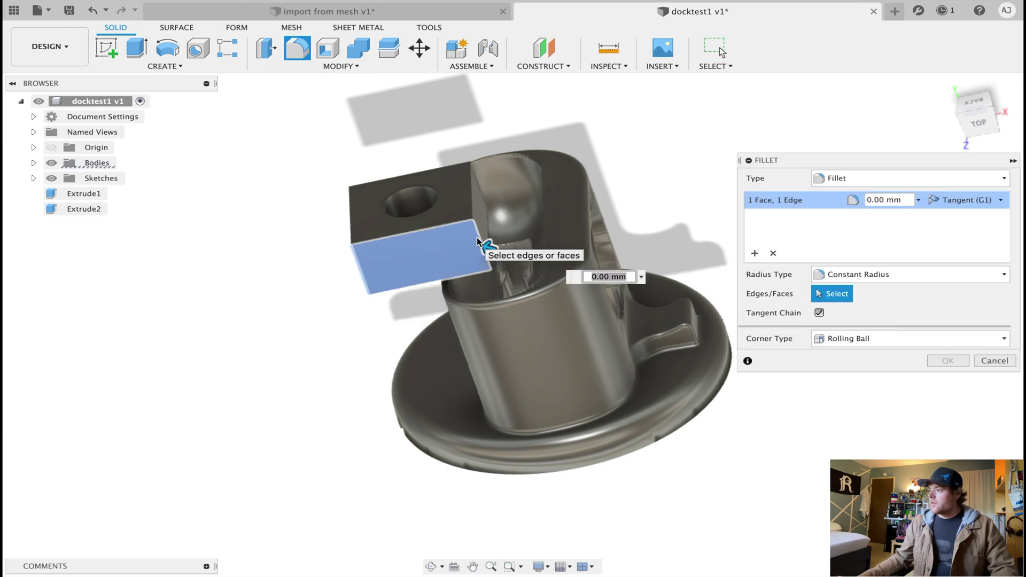
pyautogui.click(476, 179)
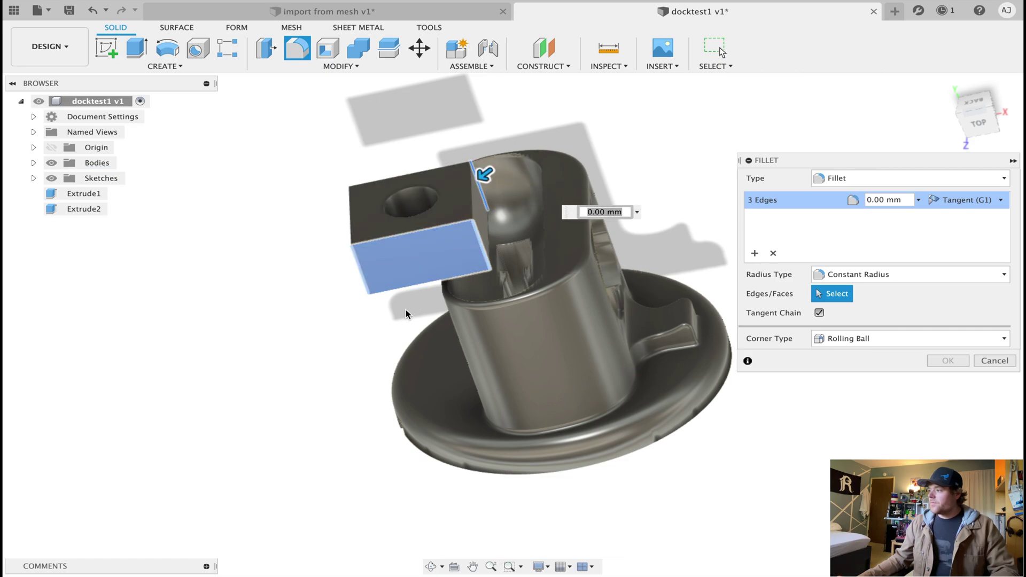
pyautogui.keyDown('shift'); pyautogui.moveTo(406, 309); pyautogui.dragTo(473, 268, button='middle'); pyautogui.keyUp('shift')
pyautogui.click(417, 202)
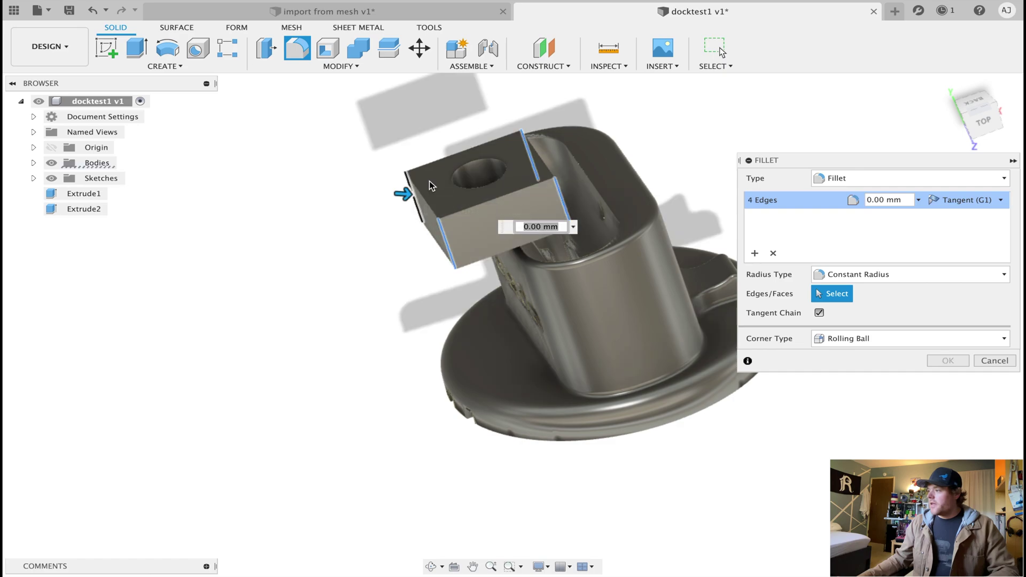
pyautogui.moveTo(405, 197); pyautogui.dragTo(421, 194)
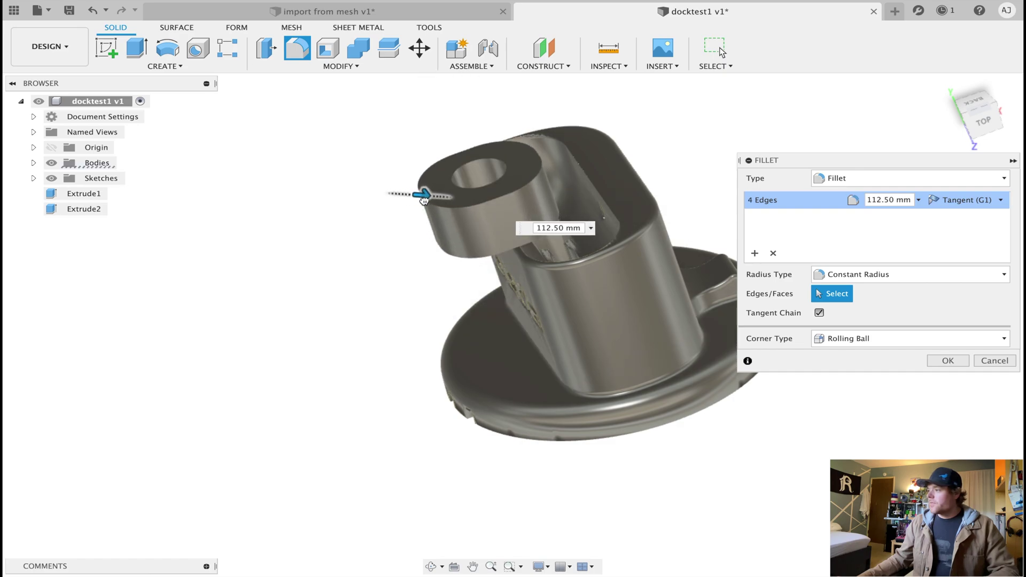
pyautogui.click(947, 362)
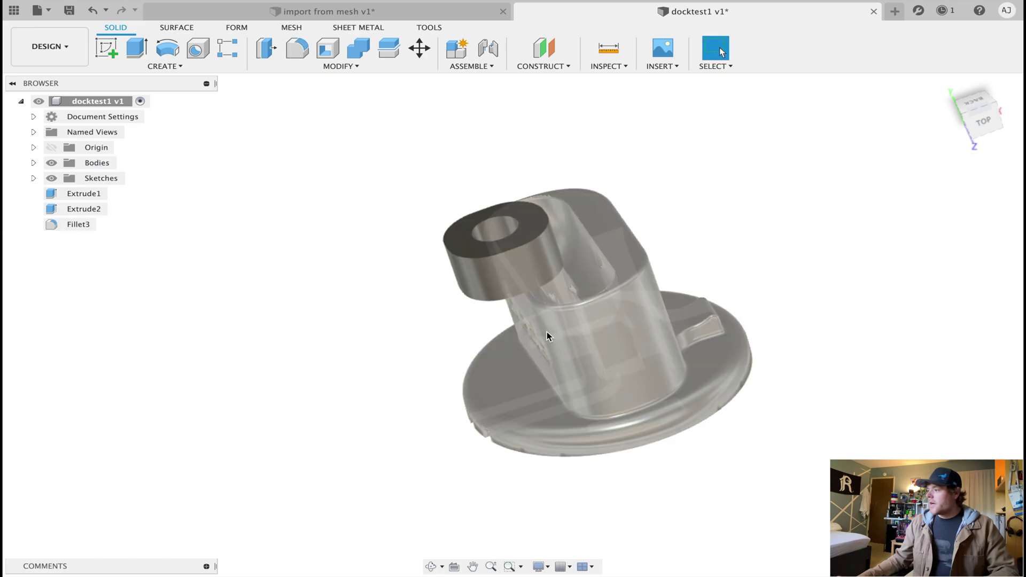
pyautogui.keyDown('shift'); pyautogui.moveTo(546, 335); pyautogui.dragTo(688, 199, button='middle'); pyautogui.keyUp('shift')
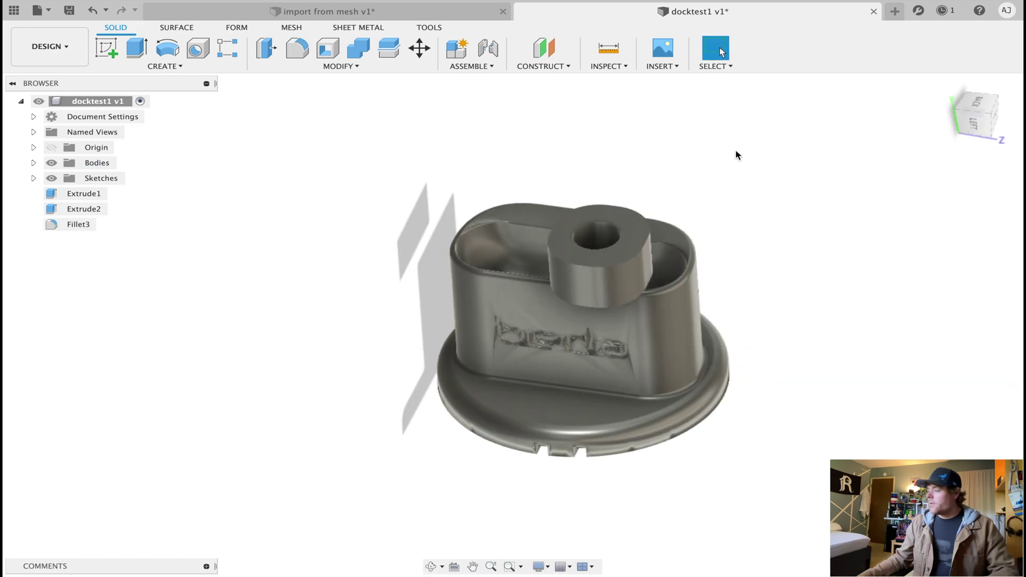
pyautogui.scroll(3, 633, 238)
pyautogui.keyDown('shift'); pyautogui.moveTo(633, 238); pyautogui.dragTo(602, 332, button='middle'); pyautogui.keyUp('shift')
pyautogui.scroll(-3, 459, 301)
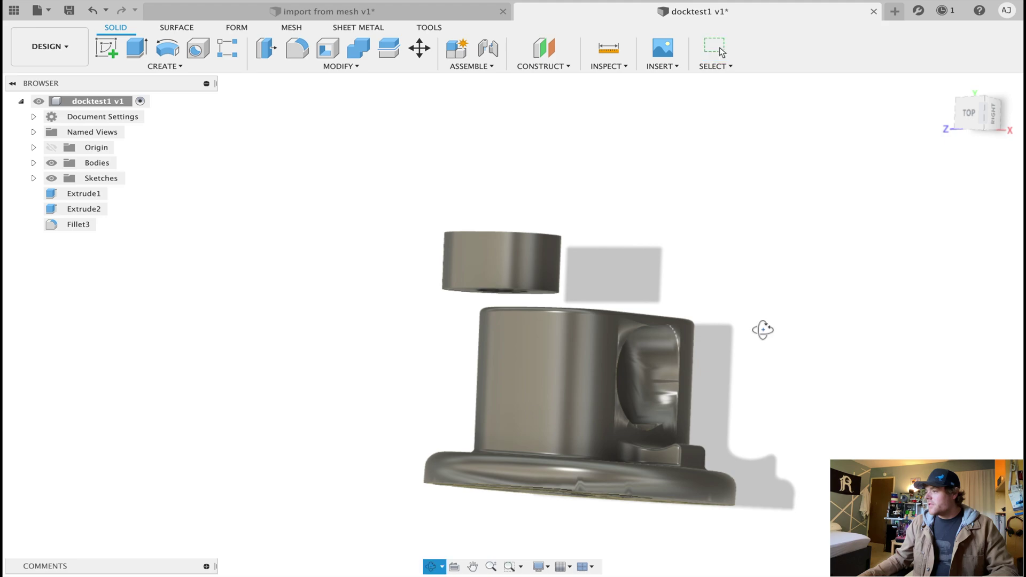
pyautogui.keyDown('shift'); pyautogui.moveTo(763, 329); pyautogui.dragTo(648, 442, button='middle'); pyautogui.keyUp('shift')
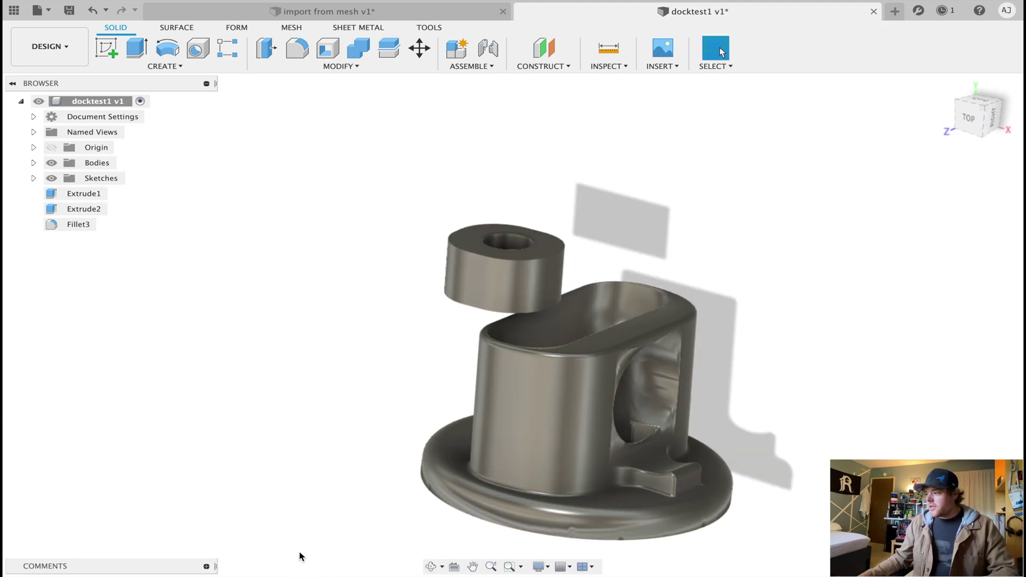
pyautogui.scroll(4, 523, 235)
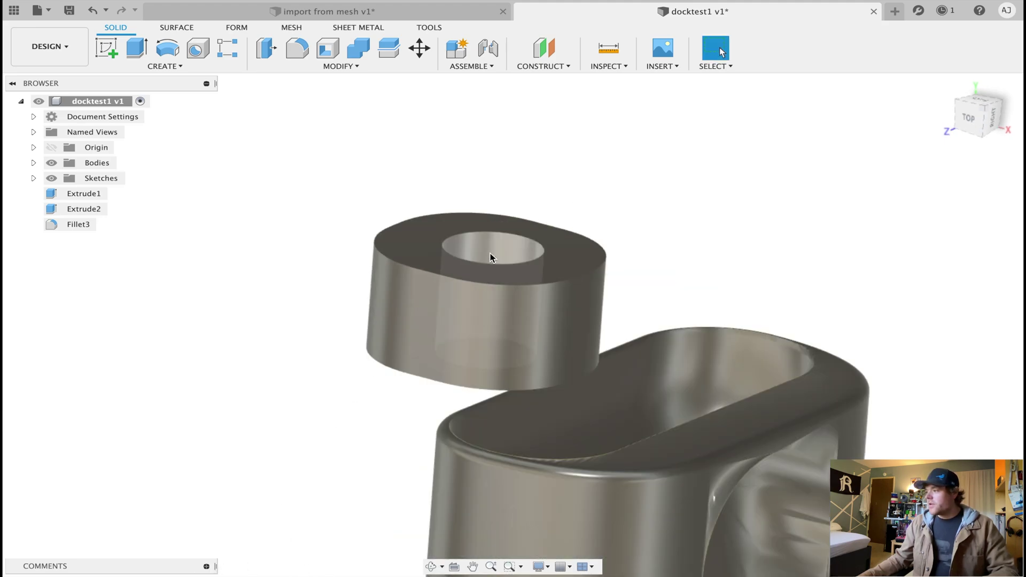
pyautogui.click(498, 244)
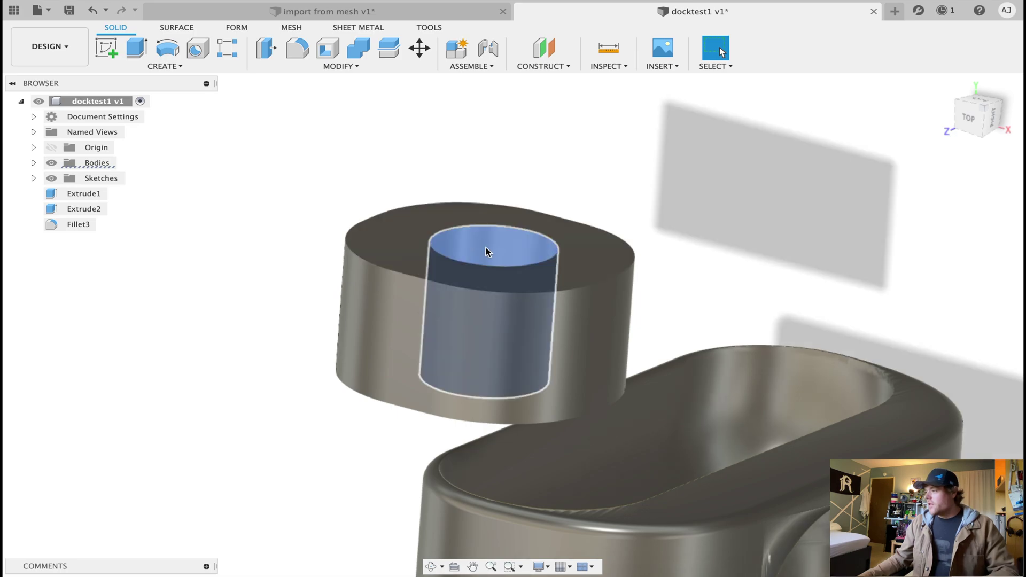
pyautogui.scroll(-3, 489, 248)
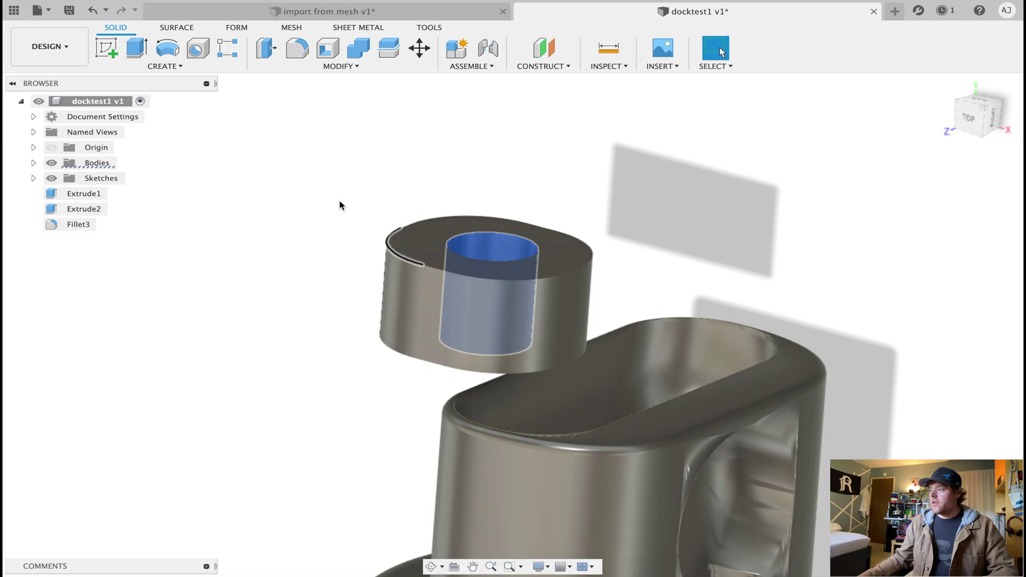
pyautogui.click(339, 201)
pyautogui.scroll(-3, 489, 214)
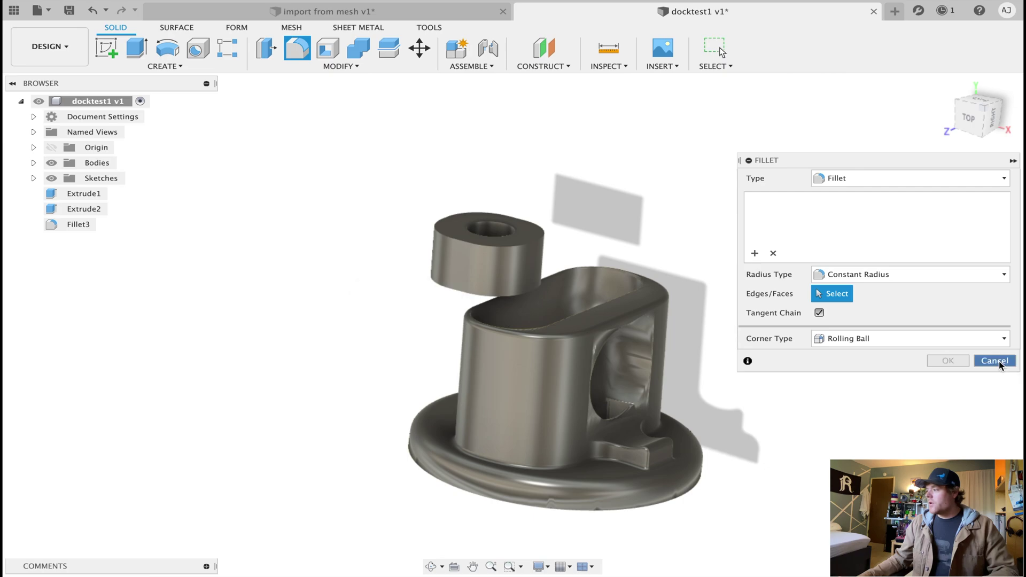
pyautogui.click(997, 362)
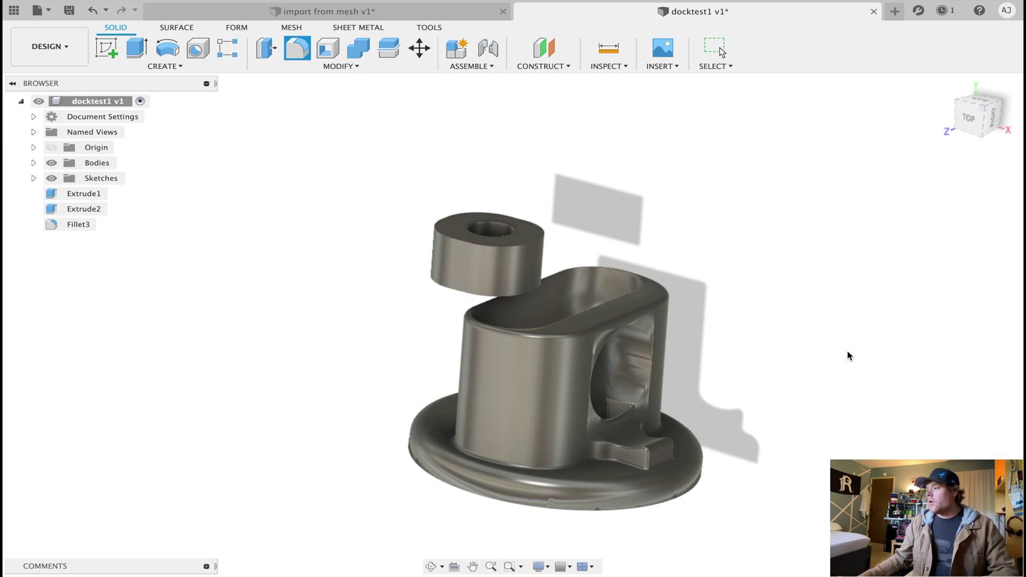
# Step: Highlight the Extrude1 feature, expand the Sketches folder and show both Sketch1 and Sketch2
pyautogui.click(65, 196)
pyautogui.click(33, 178)
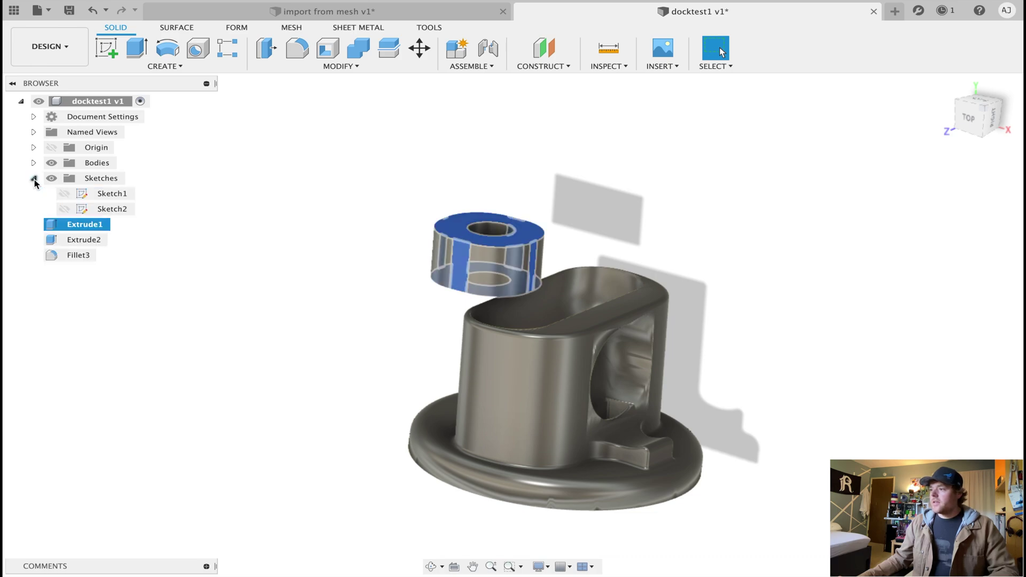
pyautogui.click(64, 209)
pyautogui.click(65, 194)
# Step: Edit Sketch2, shrink its circle to well inside the existing hole and finish the sketch
pyautogui.click(102, 209)
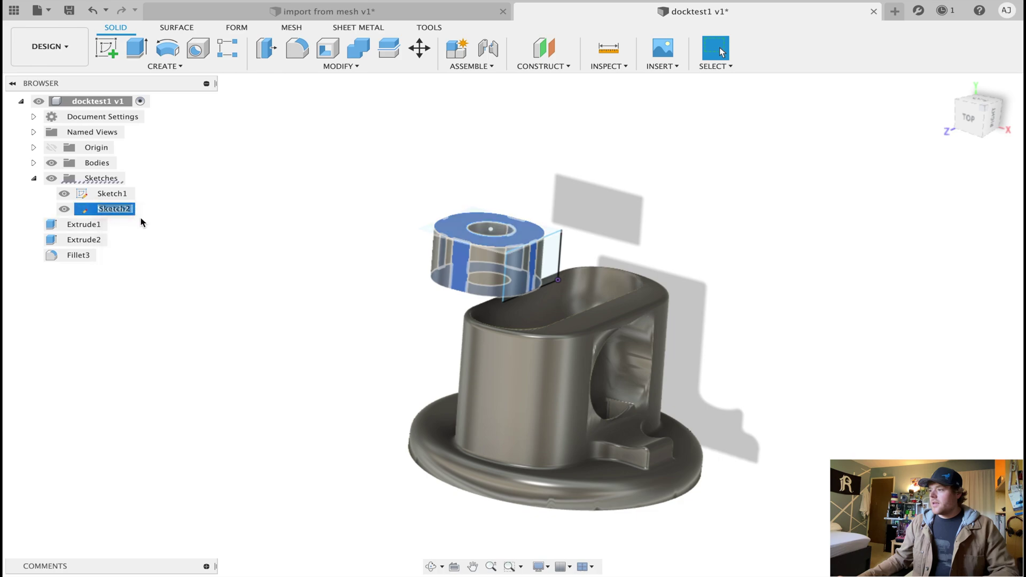
pyautogui.rightClick(121, 209)
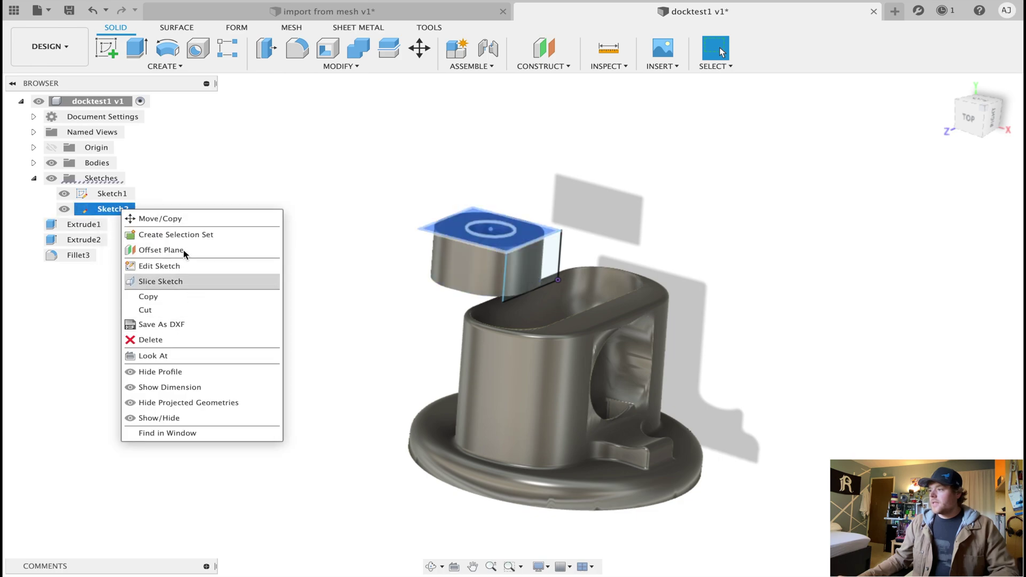
pyautogui.click(179, 267)
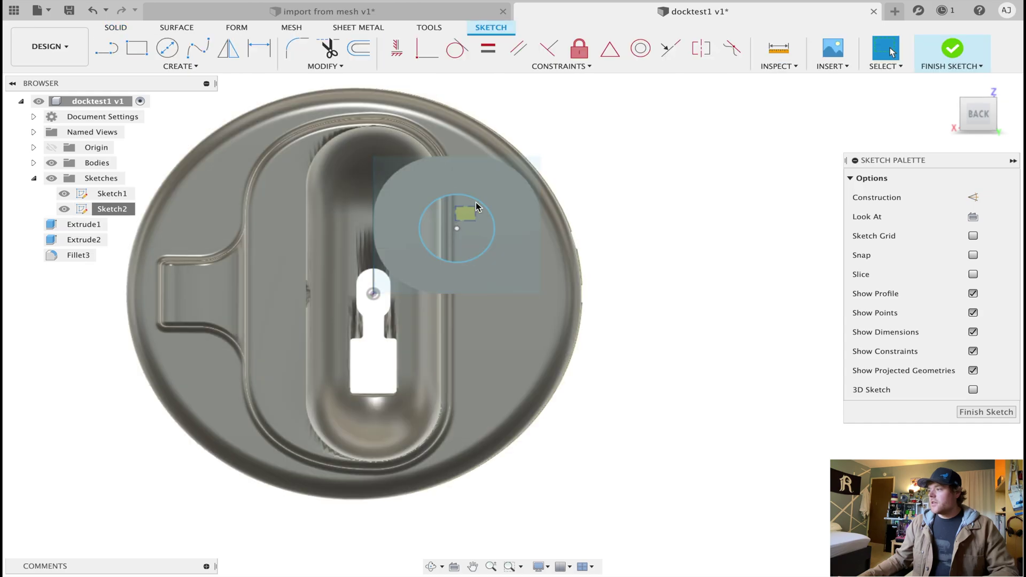
pyautogui.click(475, 215)
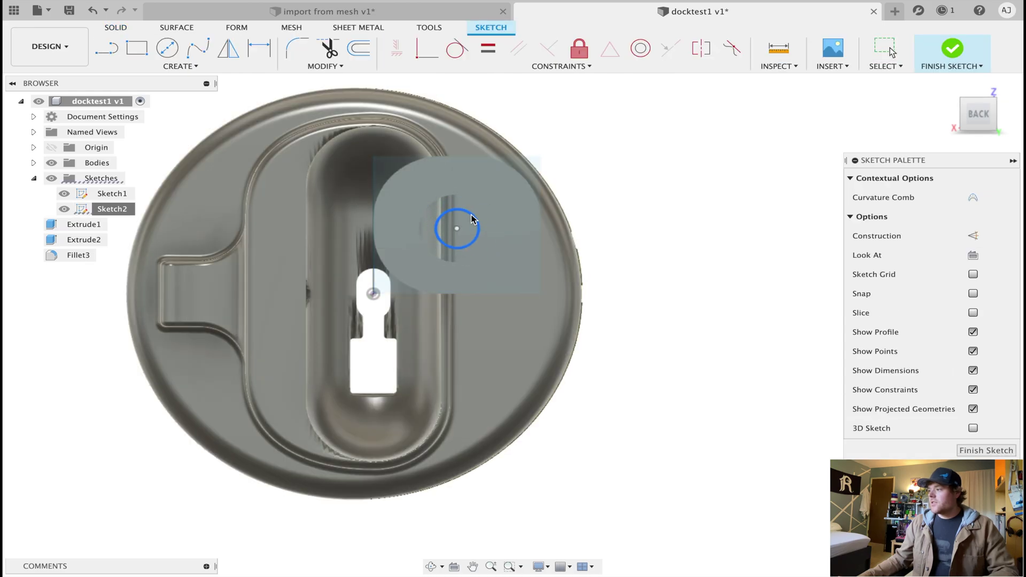
pyautogui.click(987, 451)
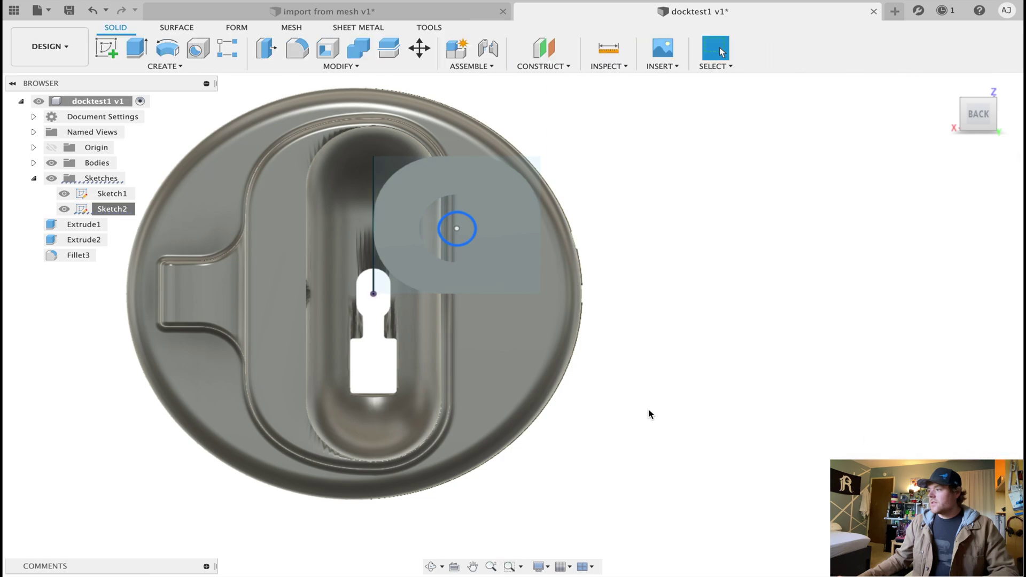
# Step: Enlarge the Sketch2 circle directly in the model so that it extends beyond the hole's edge
pyautogui.keyDown('shift'); pyautogui.moveTo(637, 398); pyautogui.dragTo(625, 339, button='middle'); pyautogui.keyUp('shift')
pyautogui.scroll(-5, 657, 494)
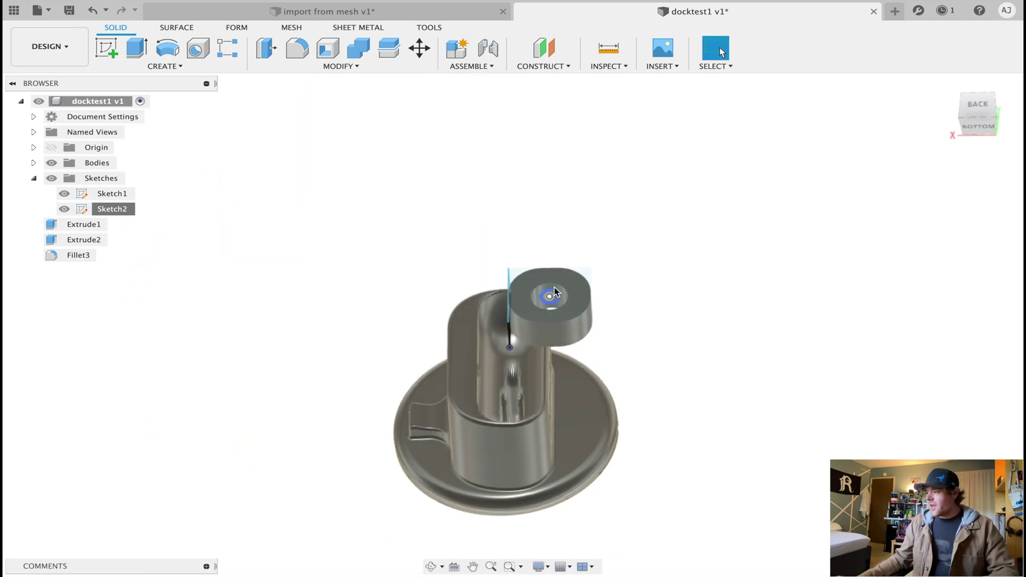
pyautogui.scroll(6, 554, 289)
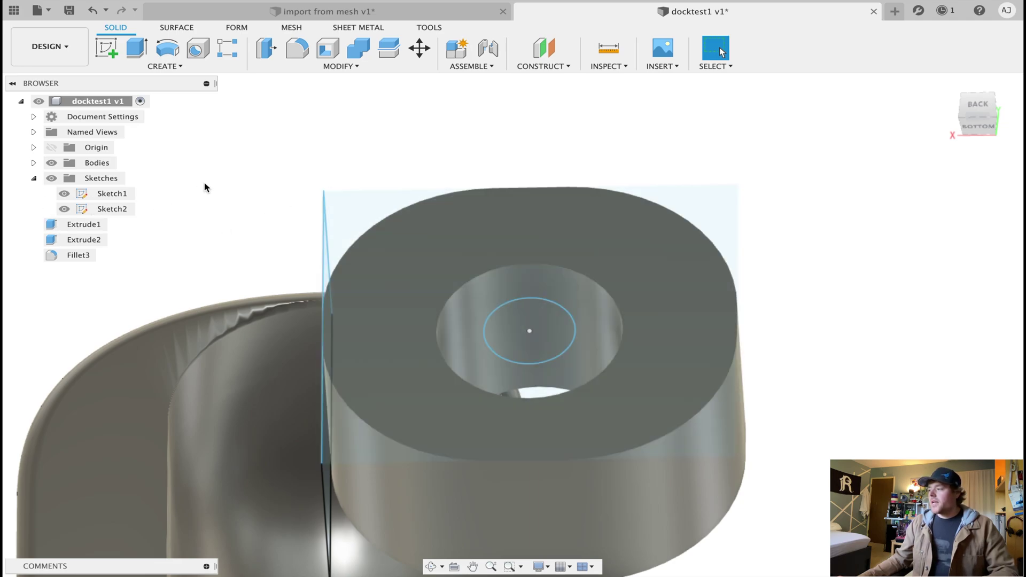
pyautogui.click(551, 305)
pyautogui.moveTo(555, 300); pyautogui.dragTo(621, 254)
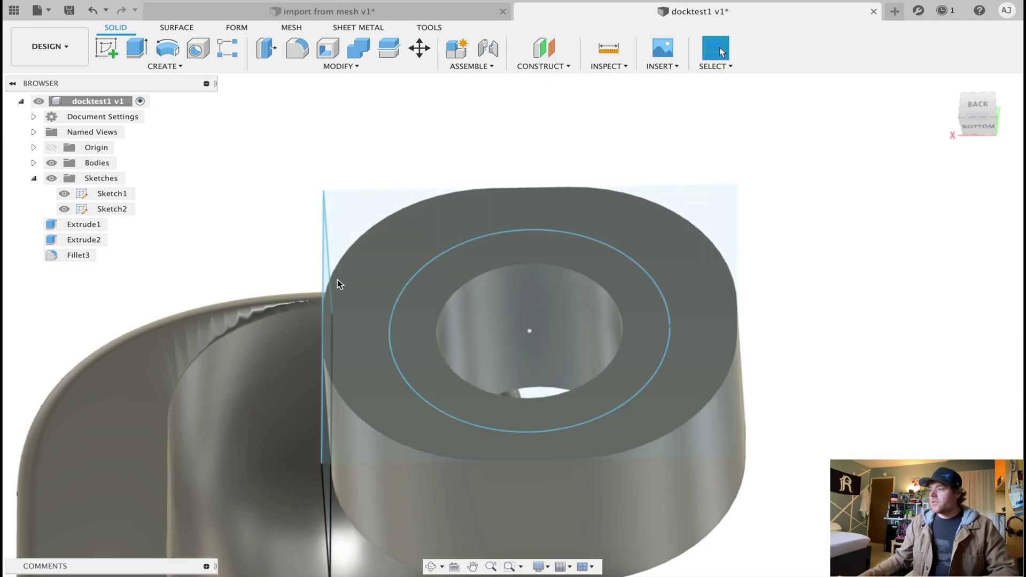
pyautogui.click(338, 173)
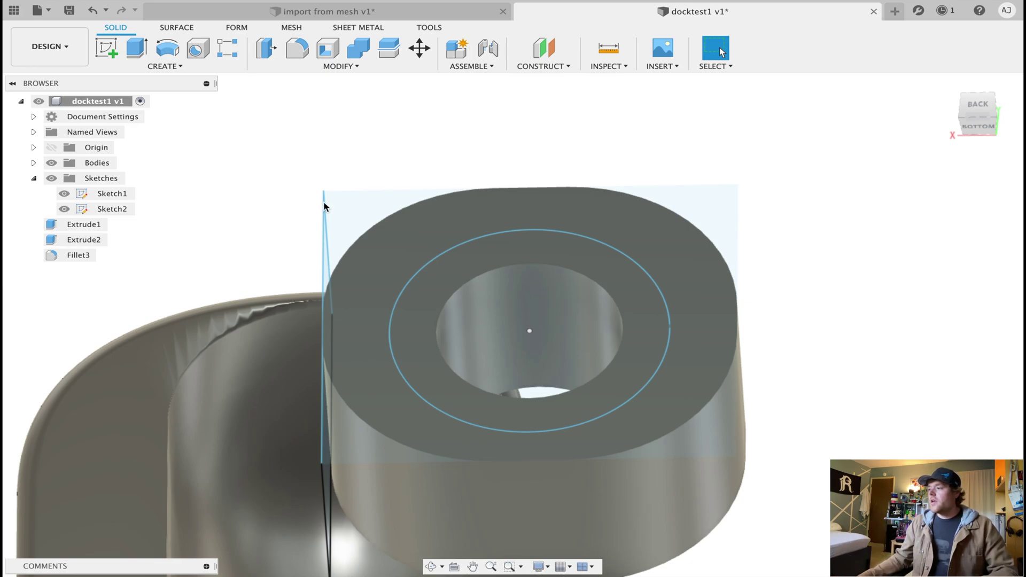
# Step: Highlight Extrude2 to compare it with the sketch circle, and reduce the circle slightly while keeping it larger than the hole
pyautogui.click(74, 240)
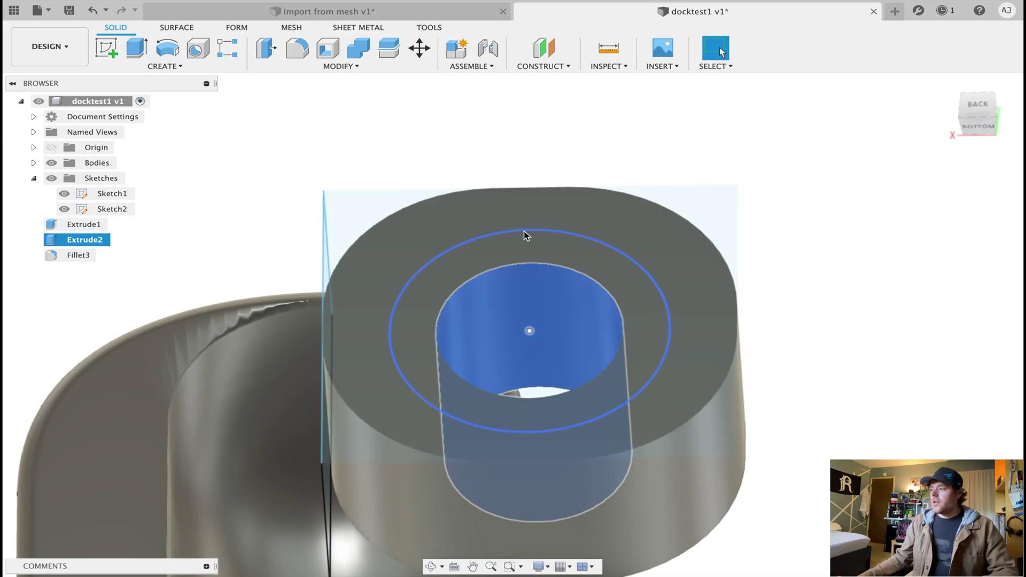
pyautogui.click(533, 239)
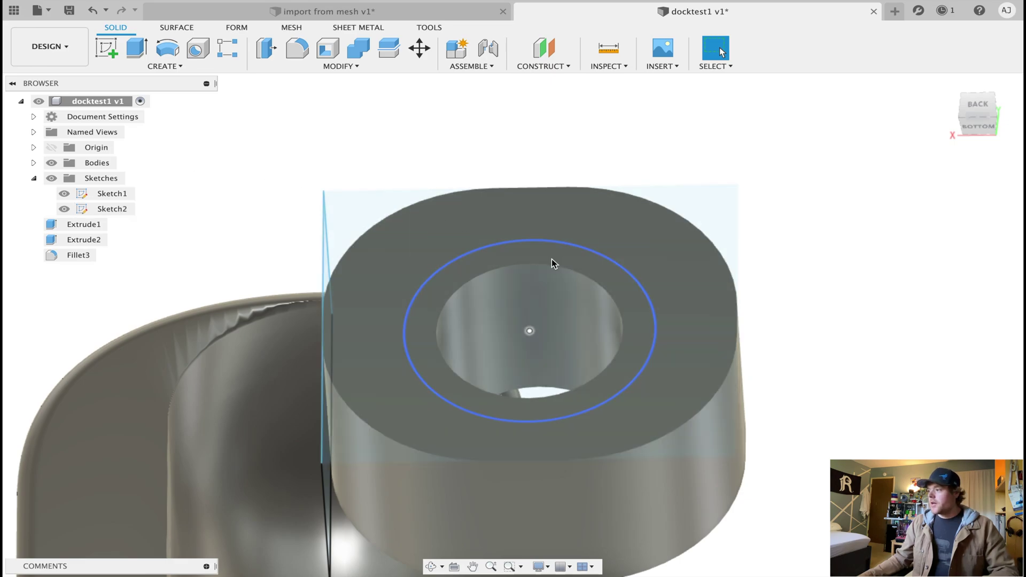
pyautogui.click(562, 300)
pyautogui.scroll(-2, 588, 278)
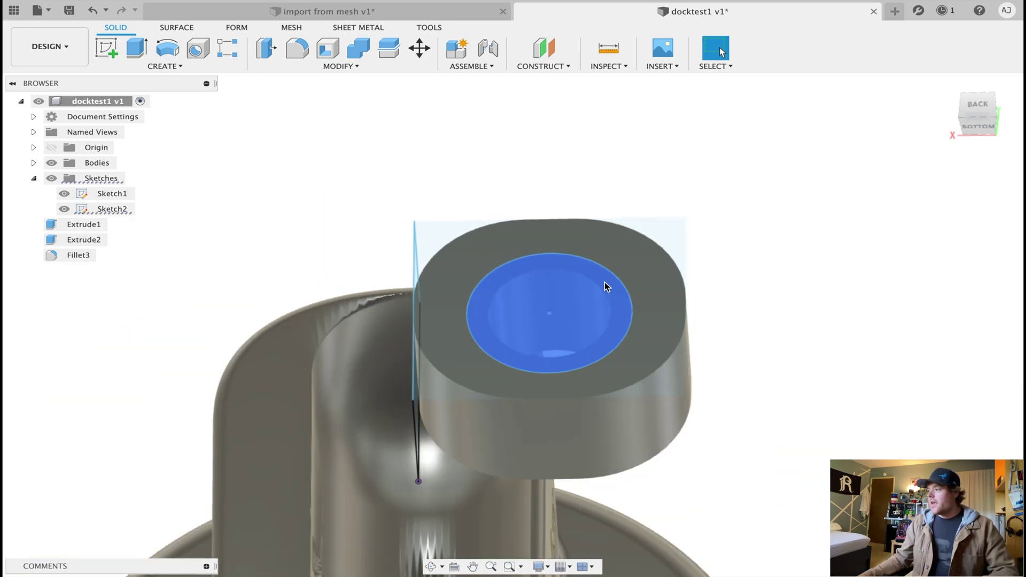
# Step: Delete the Extrude2 feature to remove the hole from the rounded block
pyautogui.click(92, 242)
pyautogui.rightClick(93, 245)
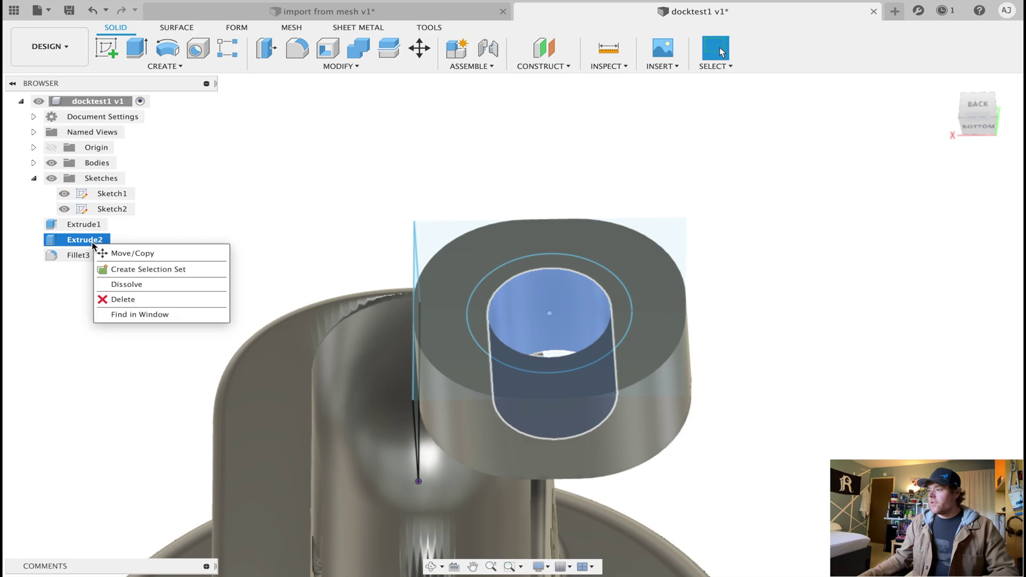
pyautogui.click(158, 296)
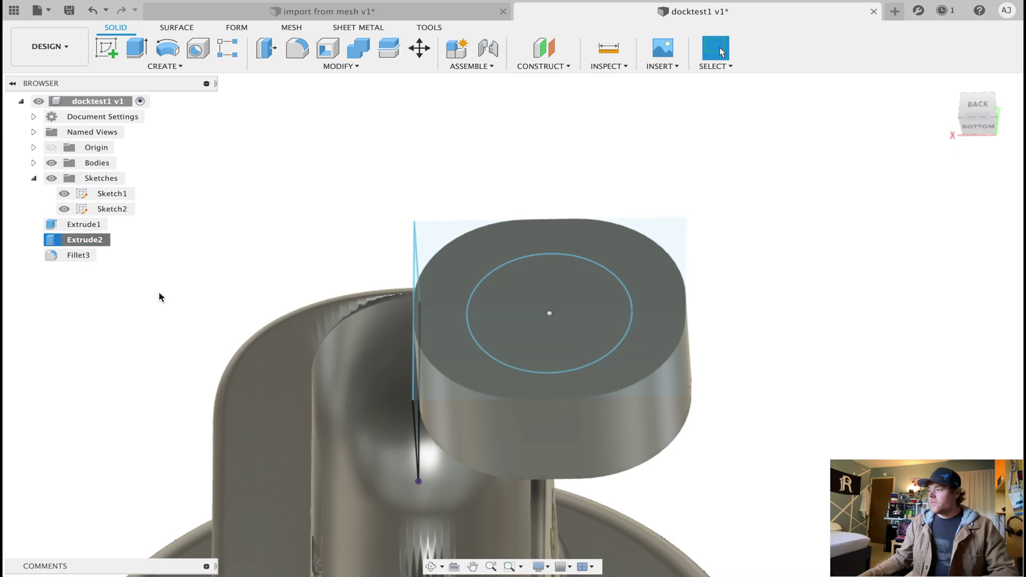
# Step: Shrink the Sketch2 circle to roughly the former hole's size and extrude it as a cut through the rounded block
pyautogui.click(596, 281)
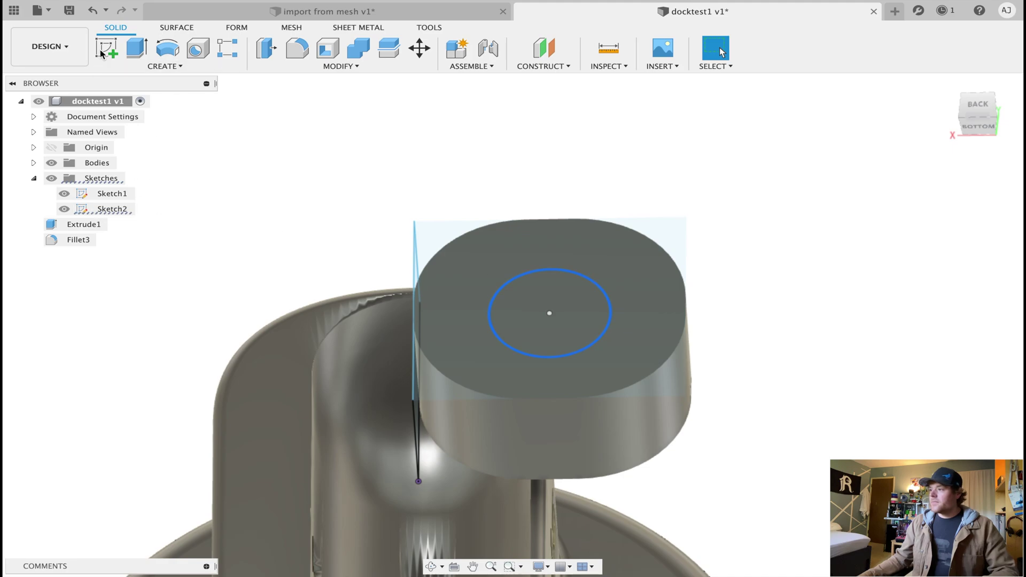
pyautogui.press('e')
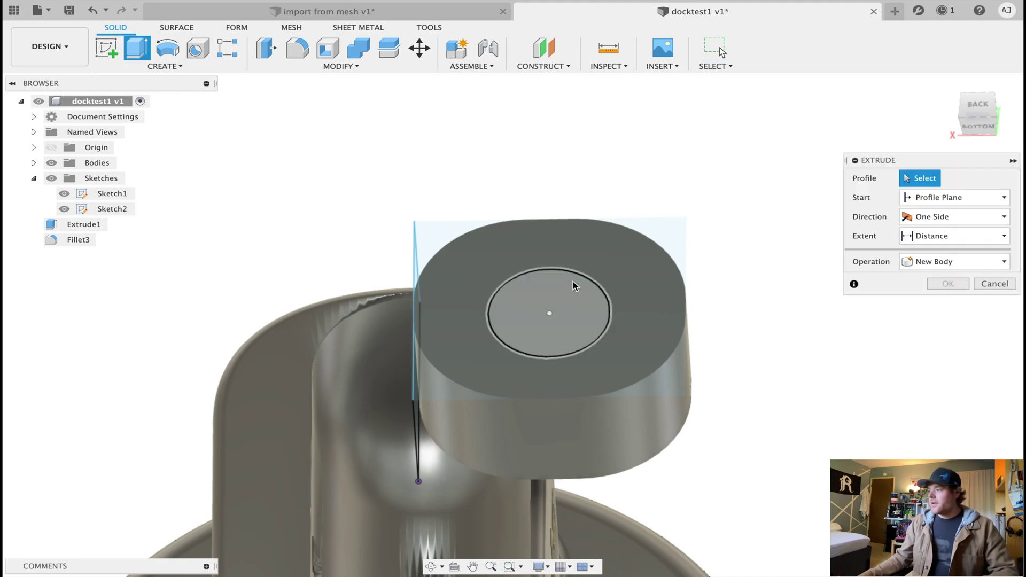
pyautogui.click(573, 284)
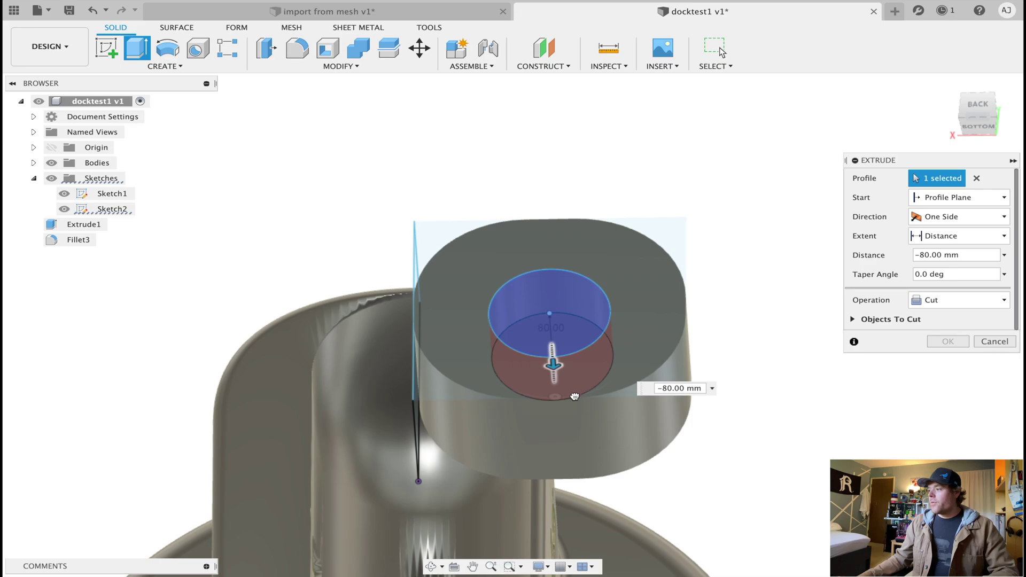
pyautogui.moveTo(574, 396); pyautogui.dragTo(577, 440)
pyautogui.click(947, 342)
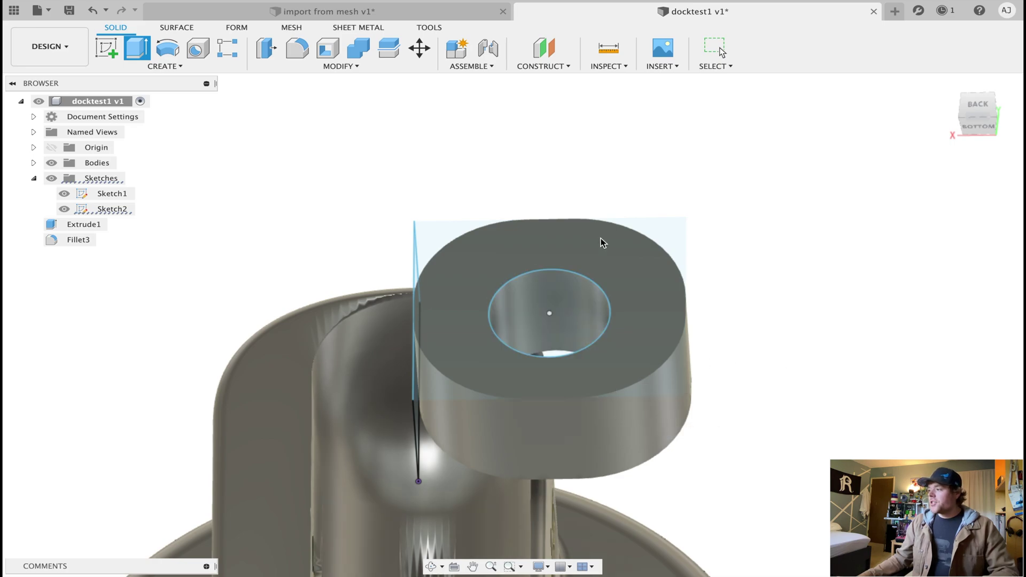
# Step: Examine the recut block and the dock body from several sides, up close and from farther away
pyautogui.scroll(3, 595, 223)
pyautogui.keyDown('shift'); pyautogui.moveTo(592, 316); pyautogui.dragTo(634, 280, button='middle'); pyautogui.keyUp('shift')
pyautogui.scroll(-3, 527, 271)
pyautogui.scroll(4, 509, 379)
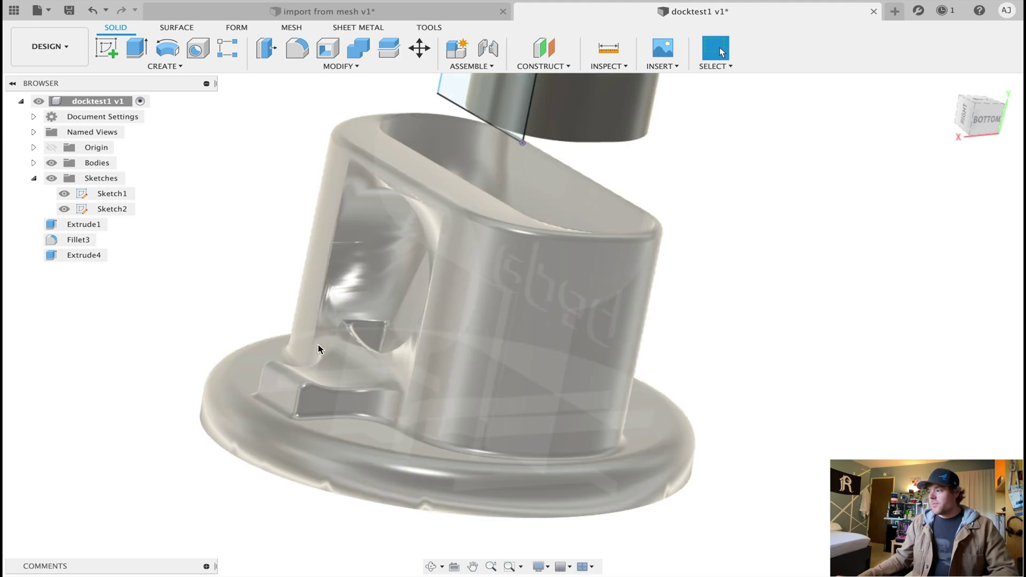
pyautogui.keyDown('shift'); pyautogui.moveTo(318, 548); pyautogui.dragTo(160, 373, button='middle'); pyautogui.keyUp('shift')
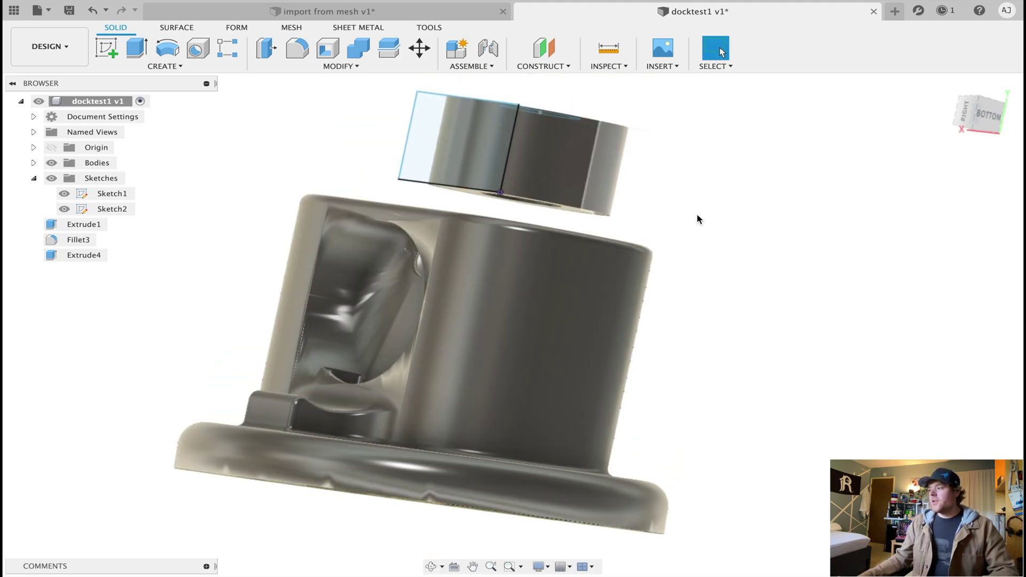
pyautogui.keyDown('shift'); pyautogui.moveTo(695, 223); pyautogui.dragTo(600, 293, button='middle'); pyautogui.keyUp('shift')
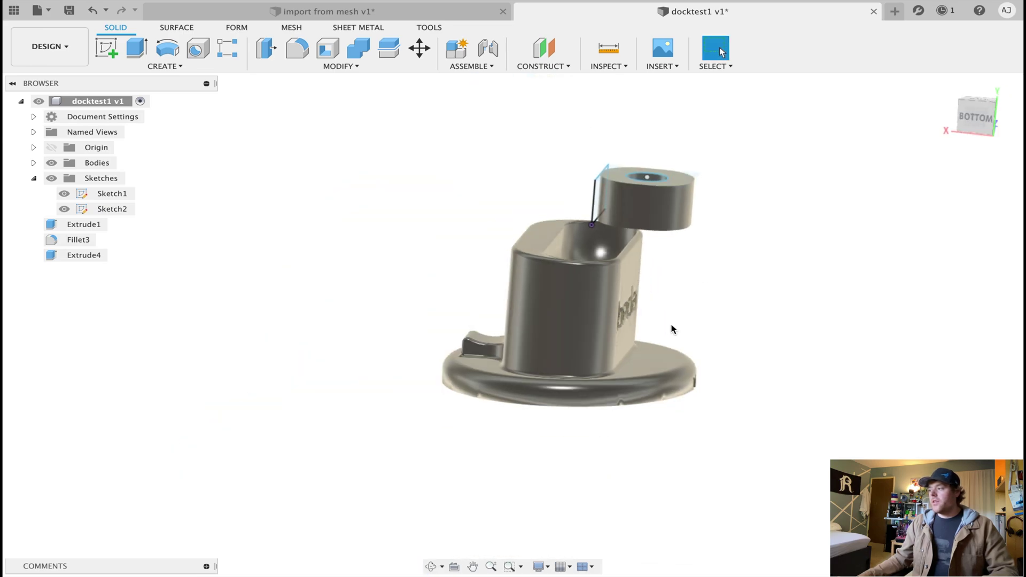
pyautogui.scroll(5, 540, 362)
pyautogui.keyDown('shift'); pyautogui.moveTo(540, 362); pyautogui.dragTo(595, 360, button='middle'); pyautogui.keyUp('shift')
pyautogui.scroll(3, 596, 360)
pyautogui.scroll(-8, 597, 360)
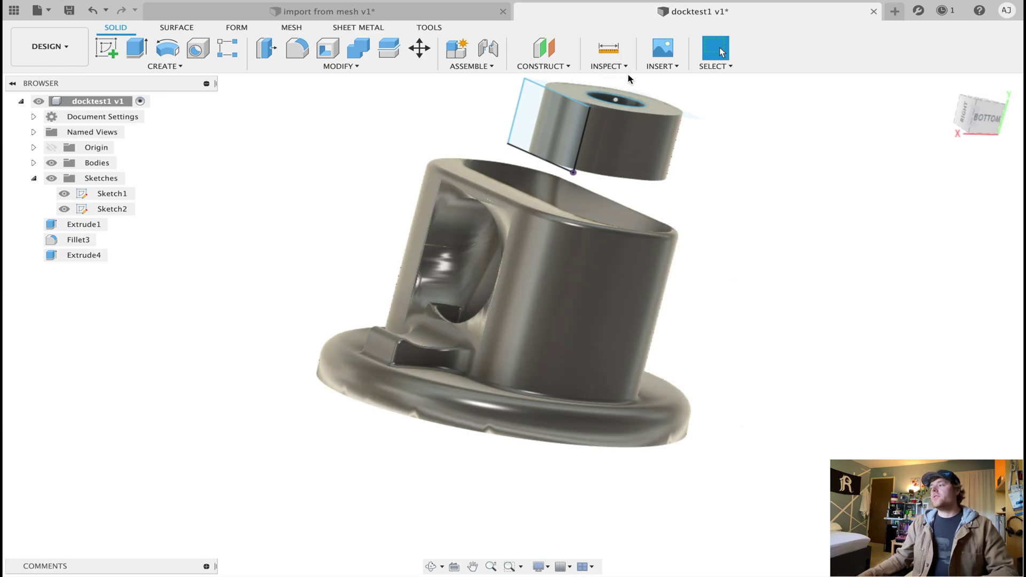
pyautogui.scroll(2, 590, 149)
pyautogui.scroll(-4, 587, 152)
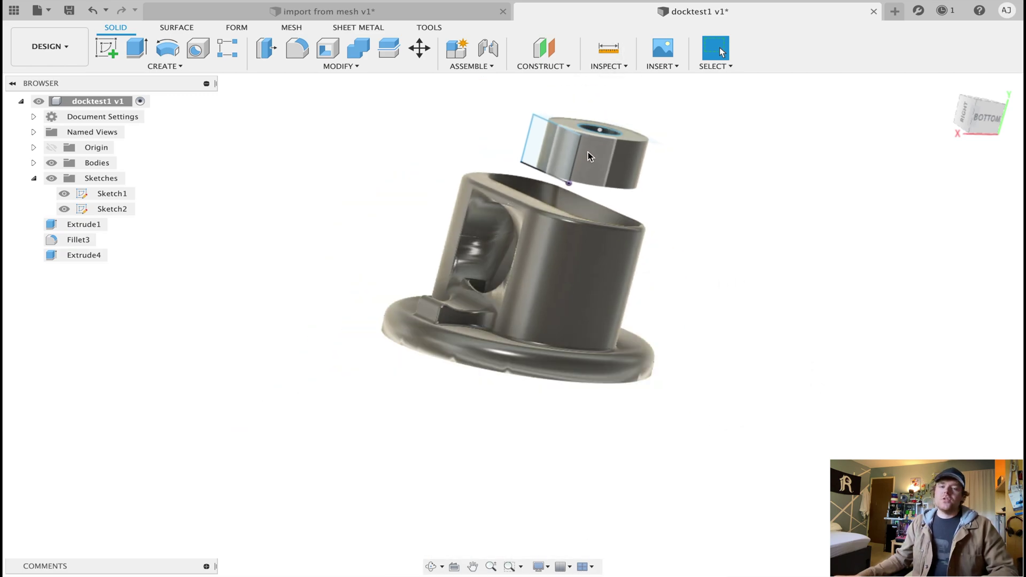
pyautogui.scroll(2, 529, 305)
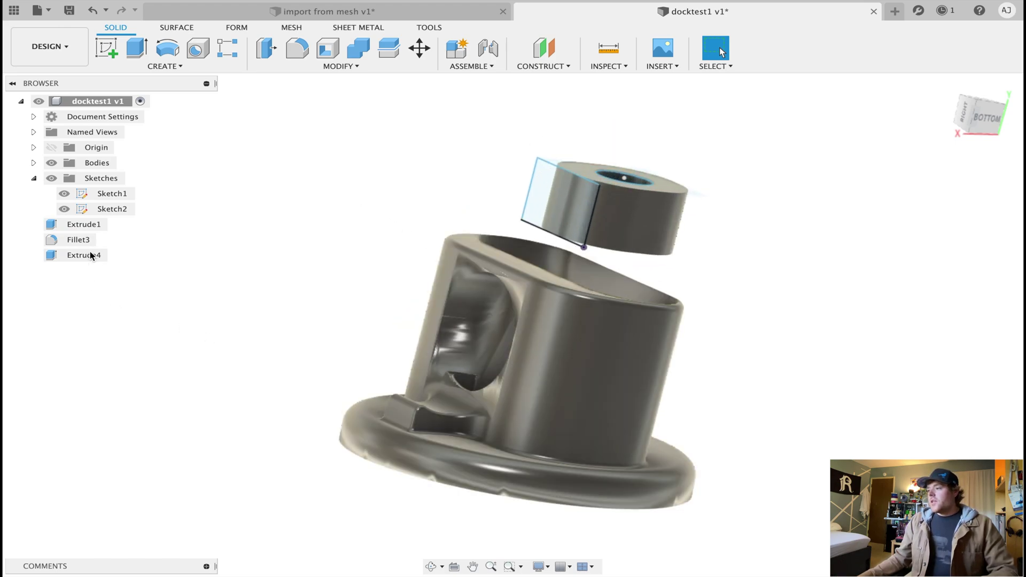
# Step: Delete the Extrude4 cut and the Fillet3 feature from the block
pyautogui.click(90, 254)
pyautogui.rightClick(90, 254)
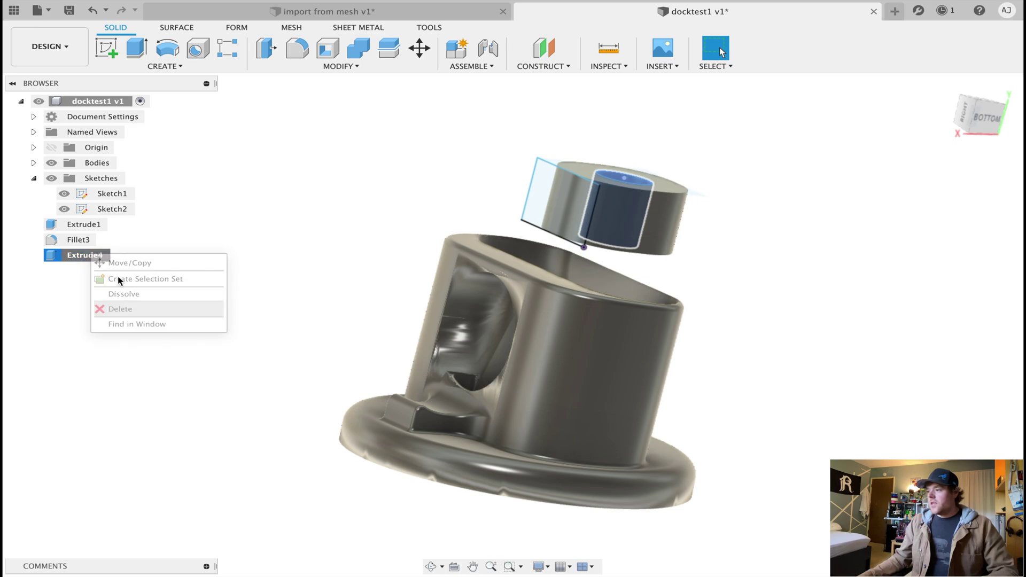
pyautogui.click(120, 308)
pyautogui.click(85, 241)
pyautogui.rightClick(85, 242)
pyautogui.click(148, 308)
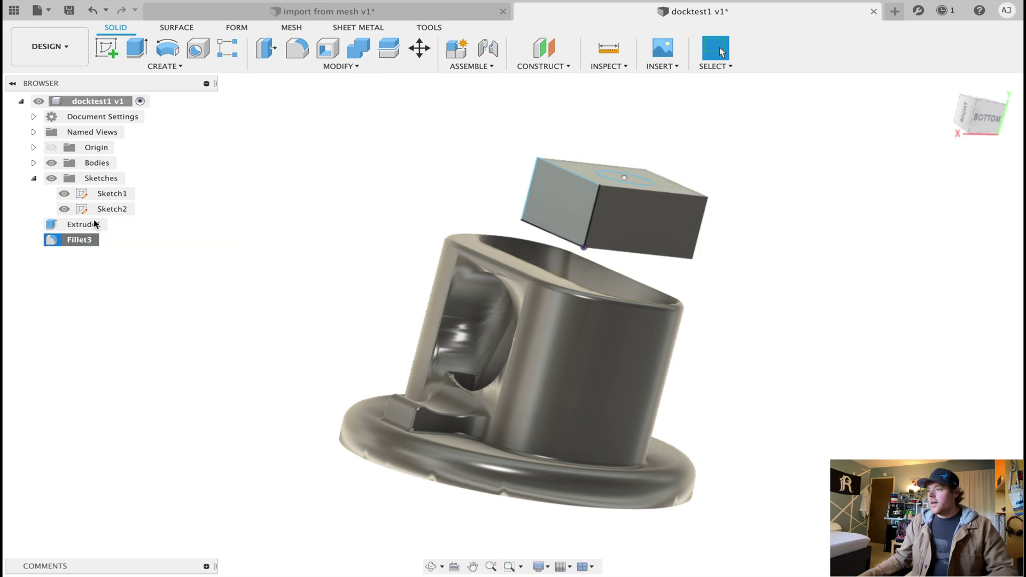
# Step: Delete the Extrude1 block and the circle sketch Sketch2
pyautogui.rightClick(70, 227)
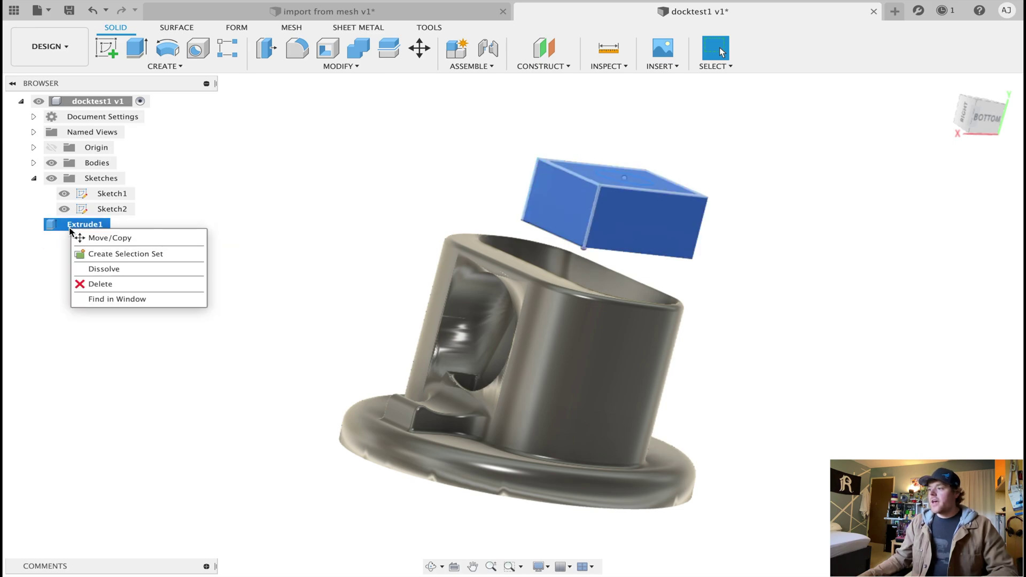
pyautogui.click(119, 283)
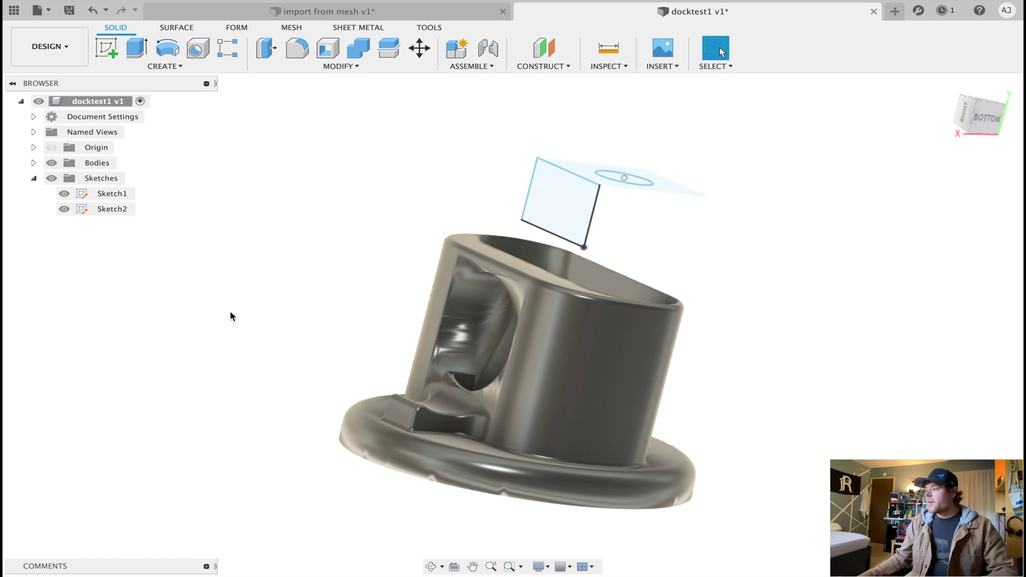
pyautogui.rightClick(117, 212)
pyautogui.click(149, 344)
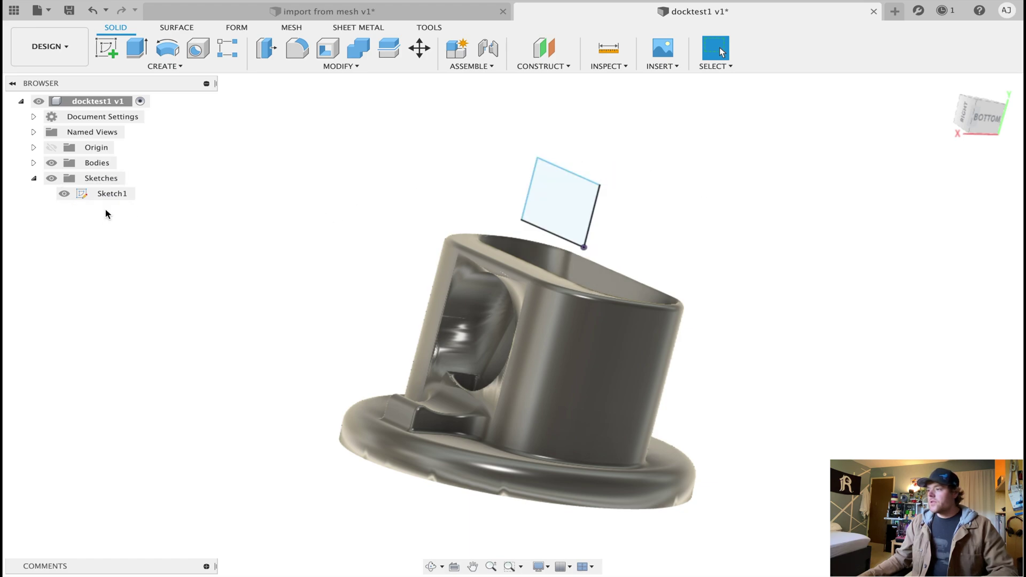
# Step: Delete Sketch1 and enable design history capture for the docktest1 design
pyautogui.rightClick(107, 201)
pyautogui.click(163, 328)
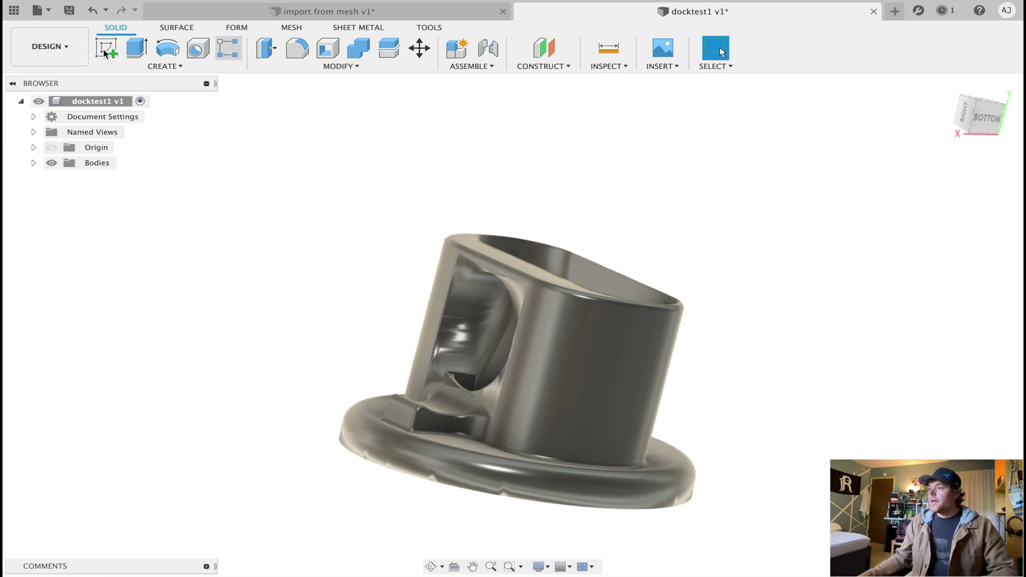
pyautogui.rightClick(92, 106)
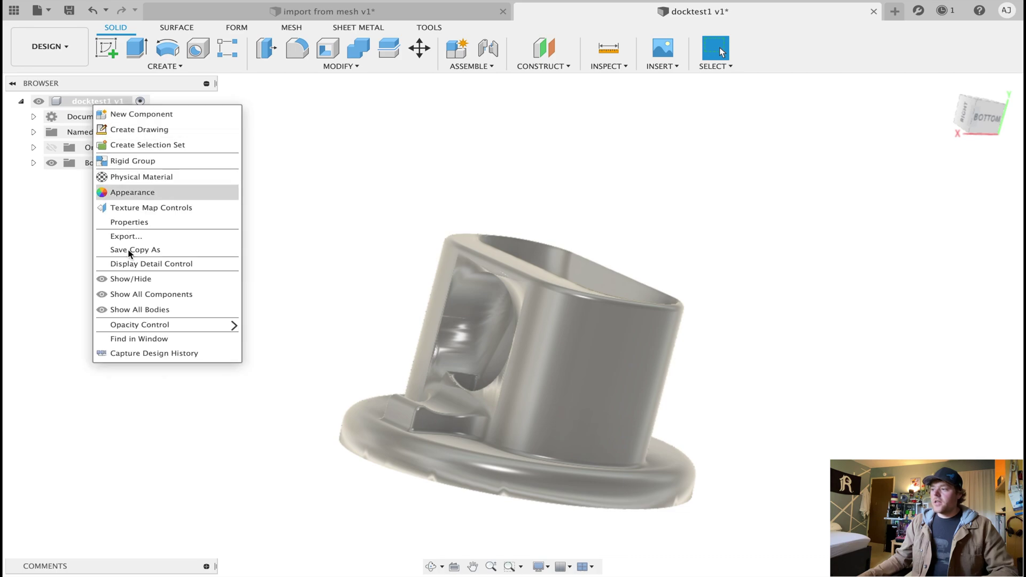
pyautogui.click(140, 354)
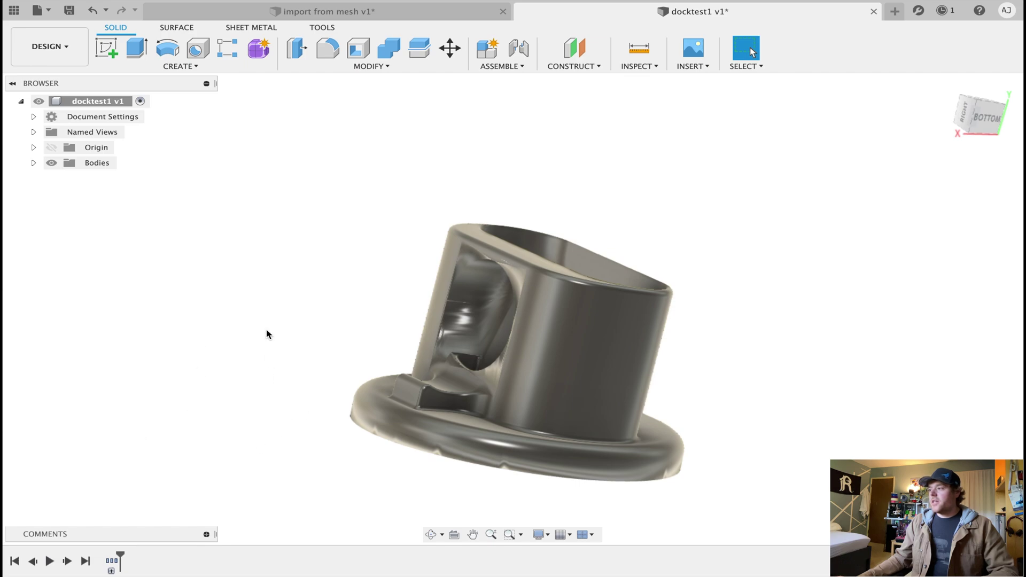
# Step: Sketch a circle centred on the origin on the XY plane, reaching over the dock's open end, and finish the sketch
pyautogui.click(106, 48)
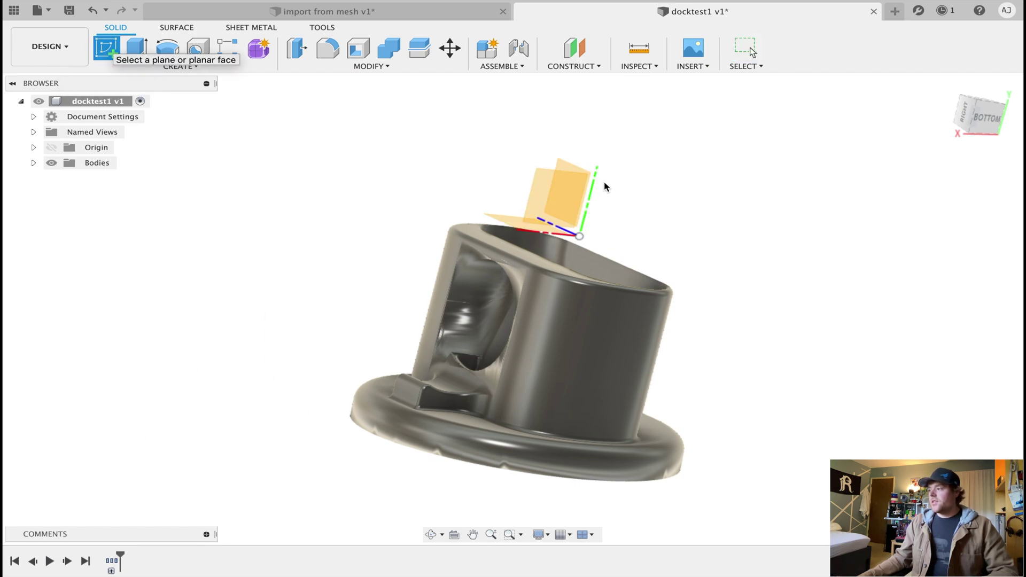
pyautogui.click(550, 199)
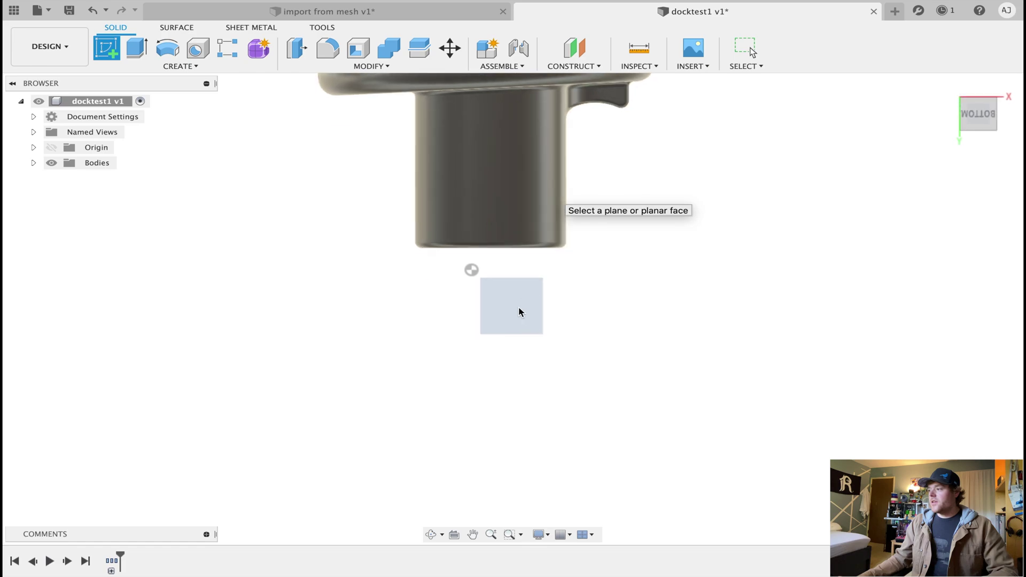
pyautogui.press('c')
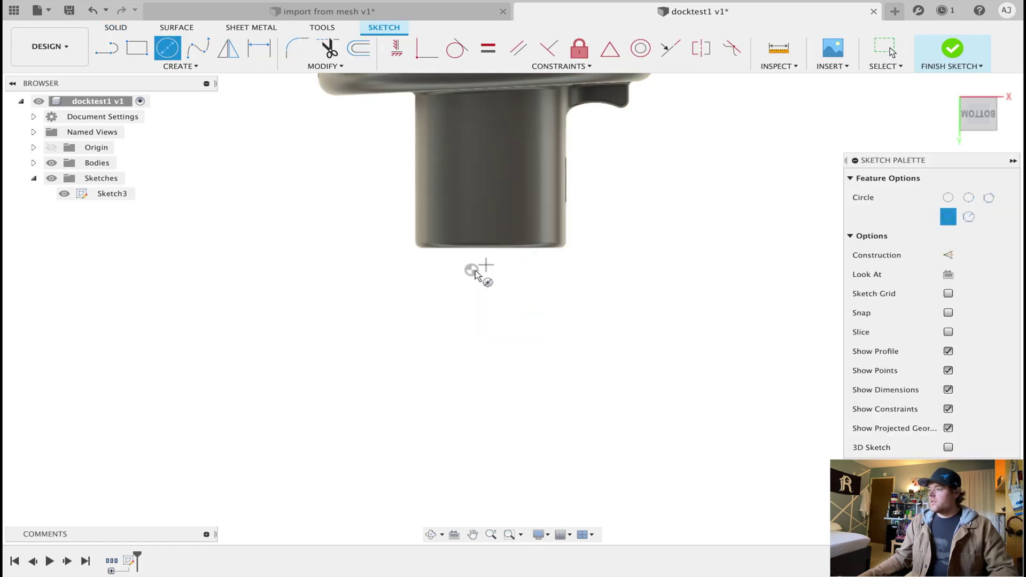
pyautogui.click(471, 270)
pyautogui.click(560, 305)
pyautogui.press('Escape')
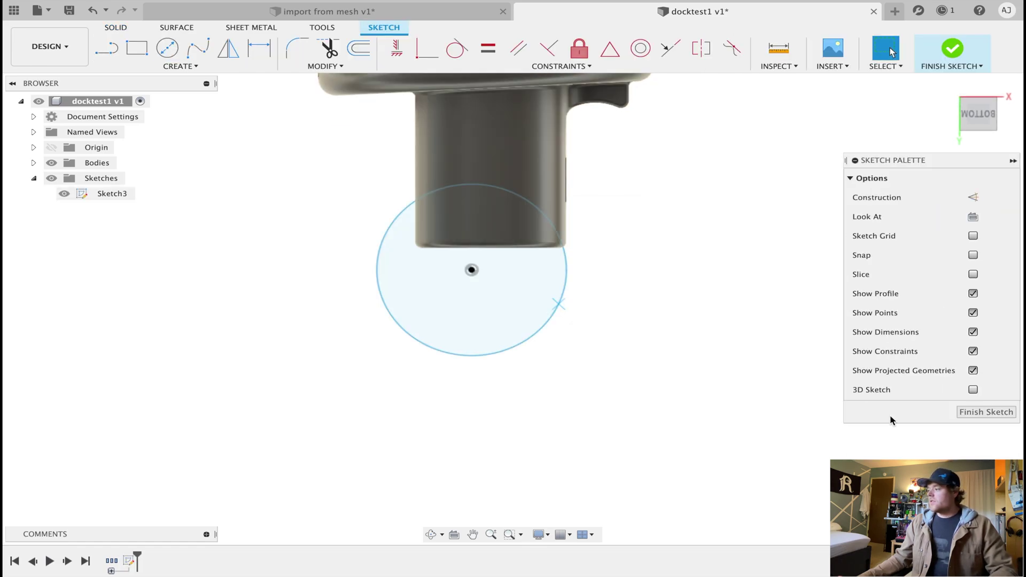
pyautogui.click(986, 413)
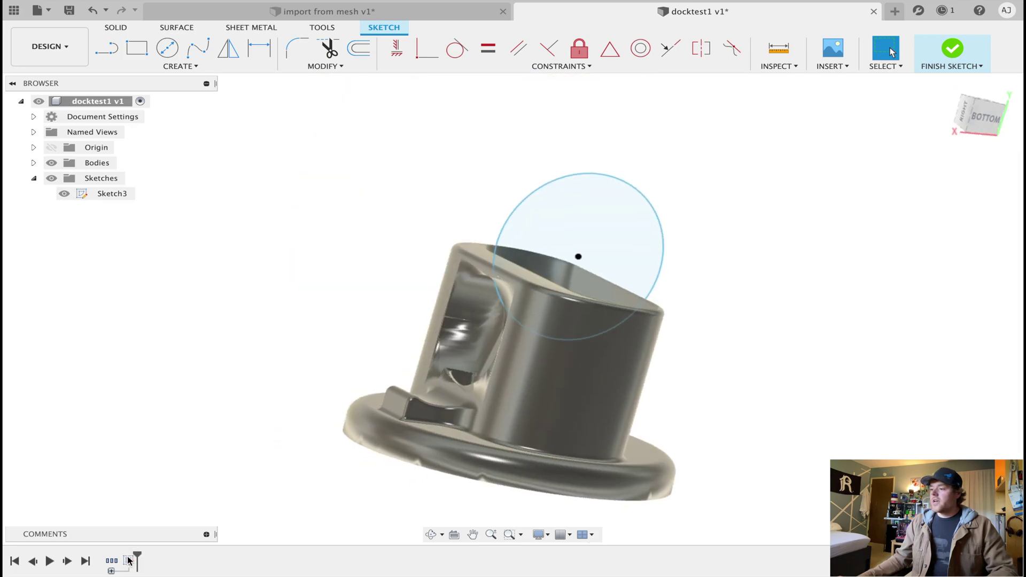
# Step: Extrude the circle profile 450 mm as a new body
pyautogui.click(614, 182)
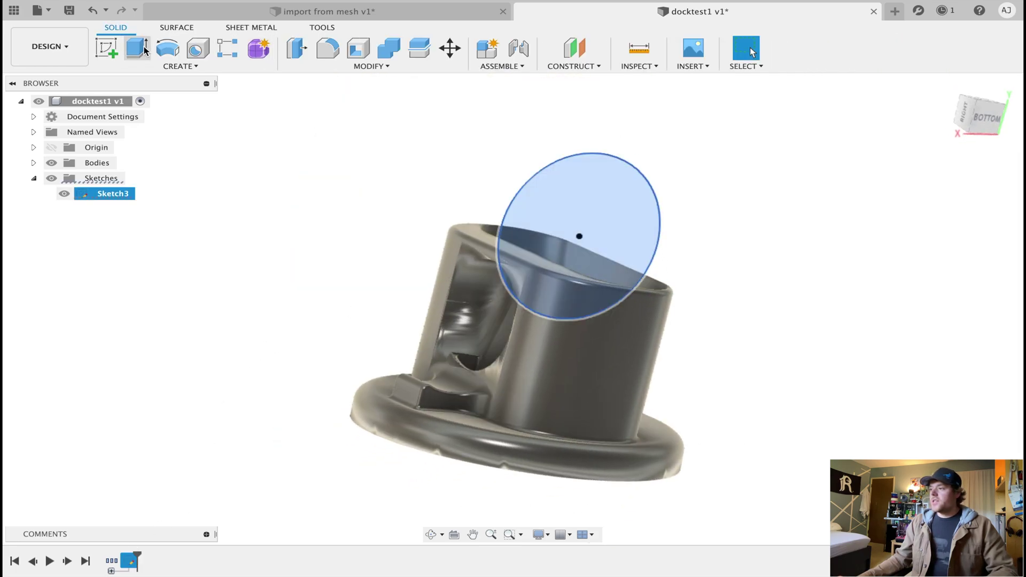
pyautogui.write('e')
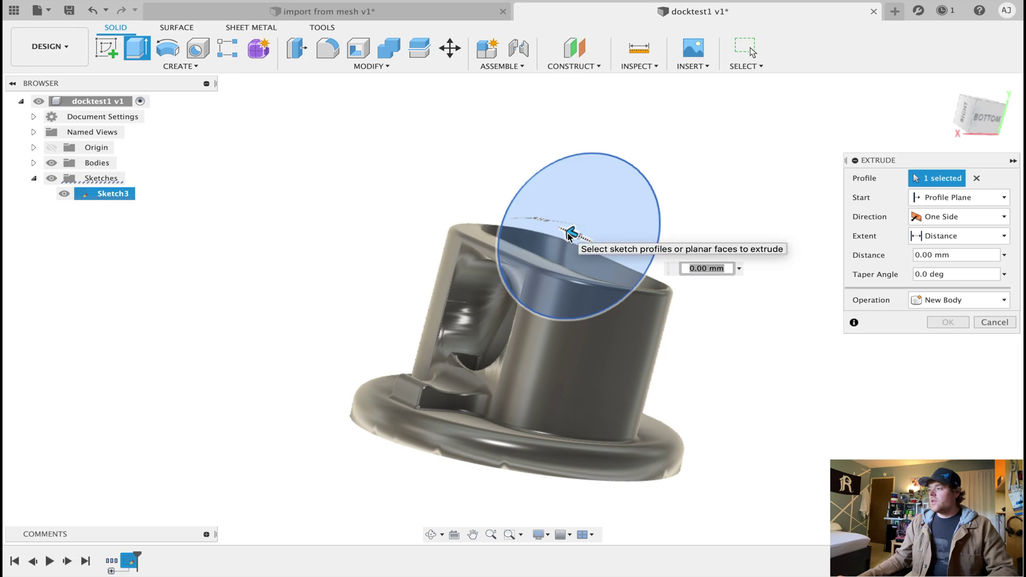
pyautogui.write('450')
pyautogui.press('Return')
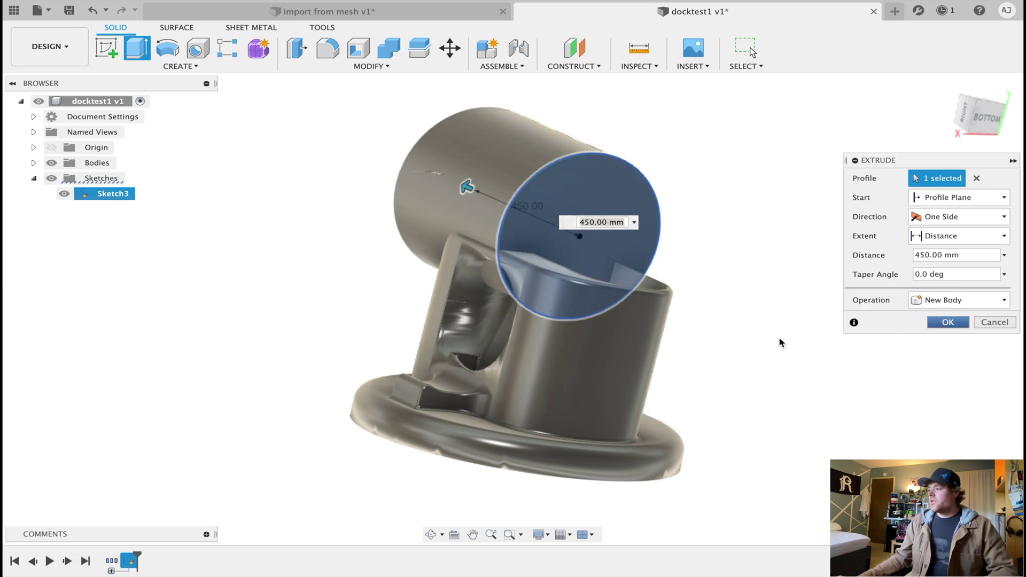
# Step: Fillet the circular edge at the cylinder's far end from the sketch with a 100 mm radius
pyautogui.keyDown('shift'); pyautogui.moveTo(599, 315); pyautogui.dragTo(643, 311, button='middle'); pyautogui.keyUp('shift')
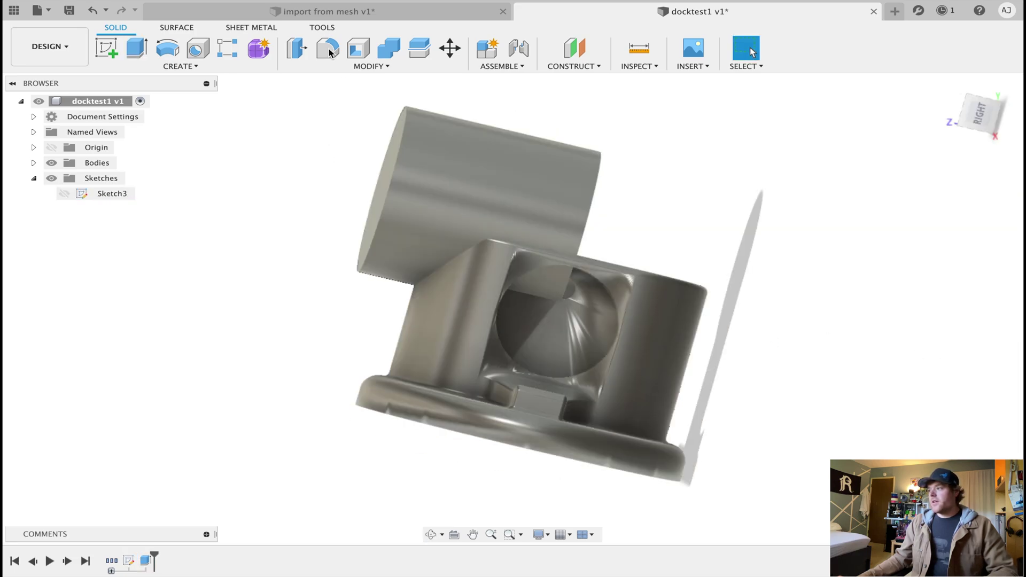
pyautogui.click(330, 52)
pyautogui.click(403, 124)
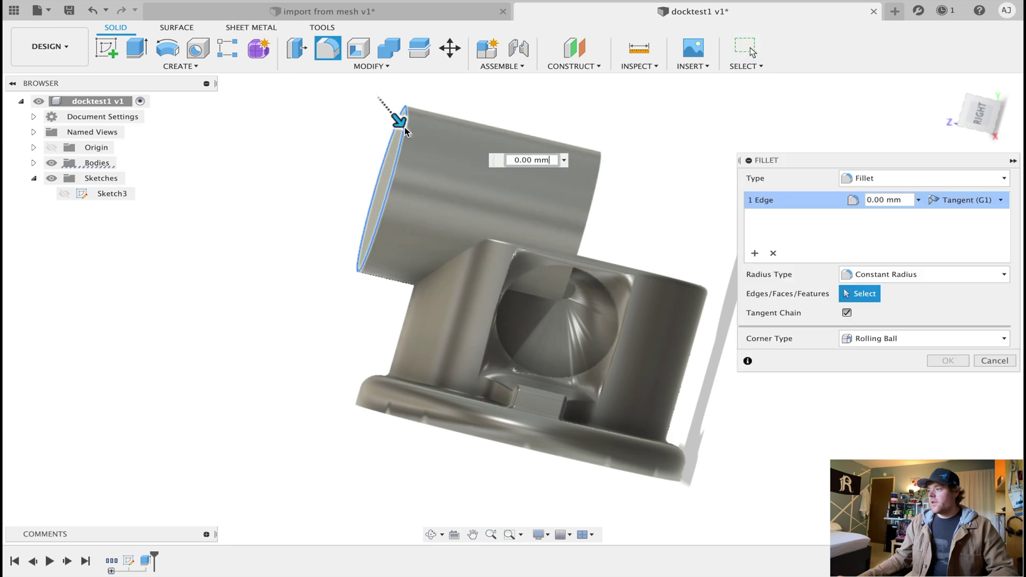
pyautogui.write('100')
pyautogui.press('Return')
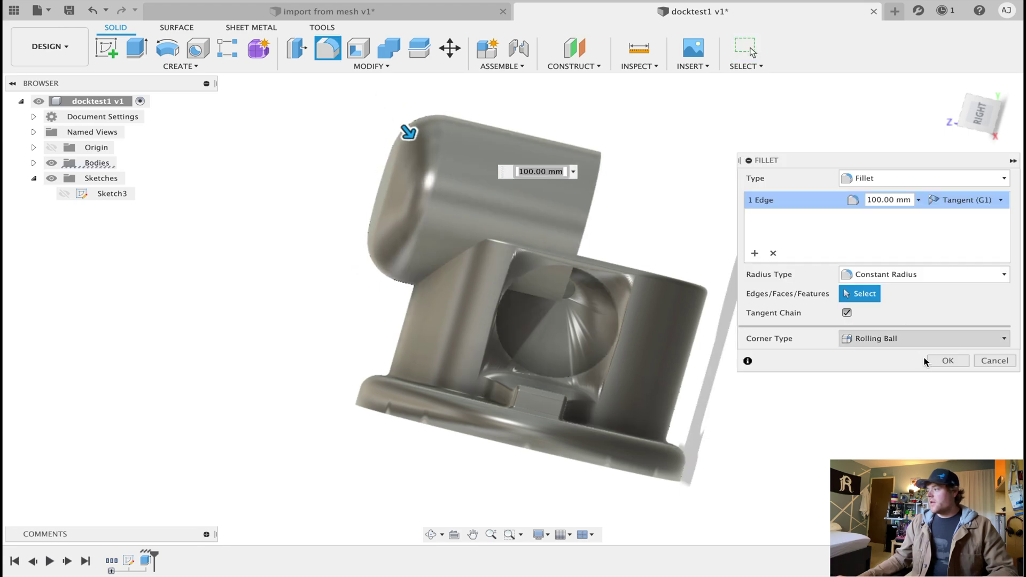
pyautogui.click(935, 361)
# Step: Reopen the cylinder's Sketch3 from the design history, shrink its circle to a little over half its size, and finish the sketch
pyautogui.keyDown('shift'); pyautogui.moveTo(658, 211); pyautogui.dragTo(586, 263, button='middle'); pyautogui.keyUp('shift')
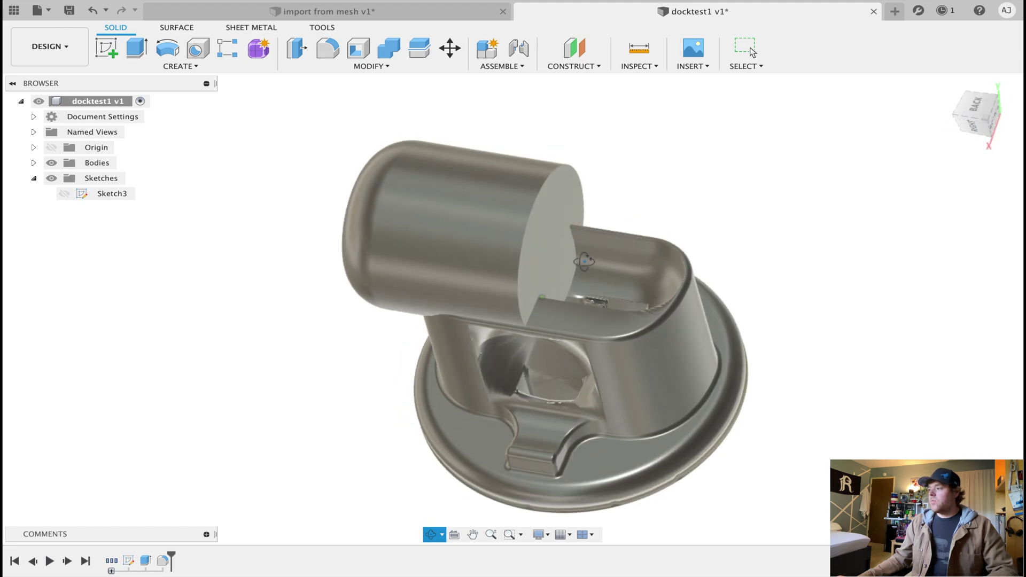
pyautogui.keyDown('shift'); pyautogui.moveTo(583, 261); pyautogui.dragTo(530, 208, button='middle'); pyautogui.keyUp('shift')
pyautogui.keyDown('shift'); pyautogui.moveTo(550, 278); pyautogui.dragTo(428, 207, button='middle'); pyautogui.keyUp('shift')
pyautogui.moveTo(165, 569)
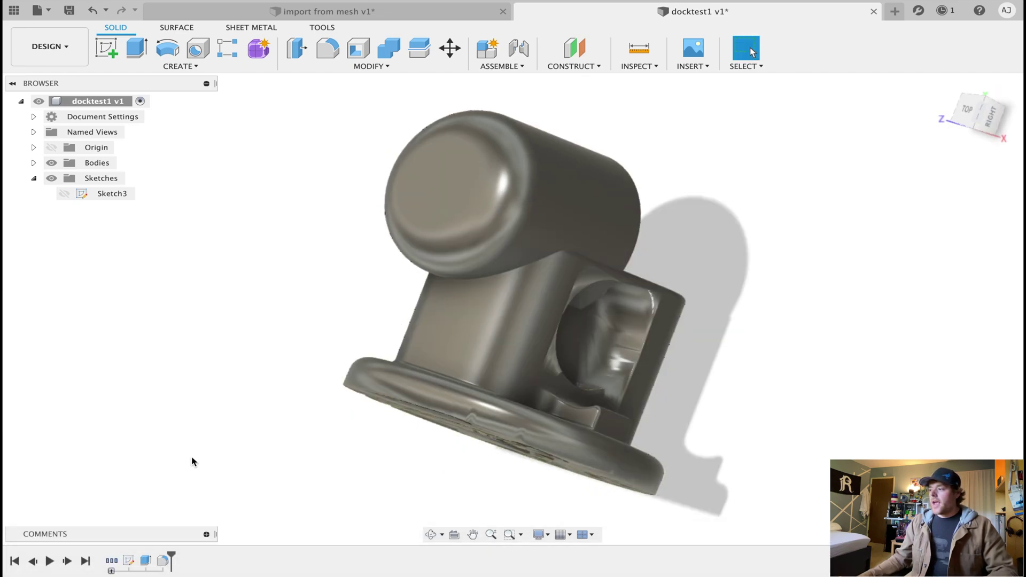
pyautogui.moveTo(563, 190)
pyautogui.keyDown('shift'); pyautogui.mouseDown(button='middle')
pyautogui.moveTo(616, 167)
pyautogui.moveTo(563, 197)
pyautogui.mouseUp(button='middle'); pyautogui.keyUp('shift')
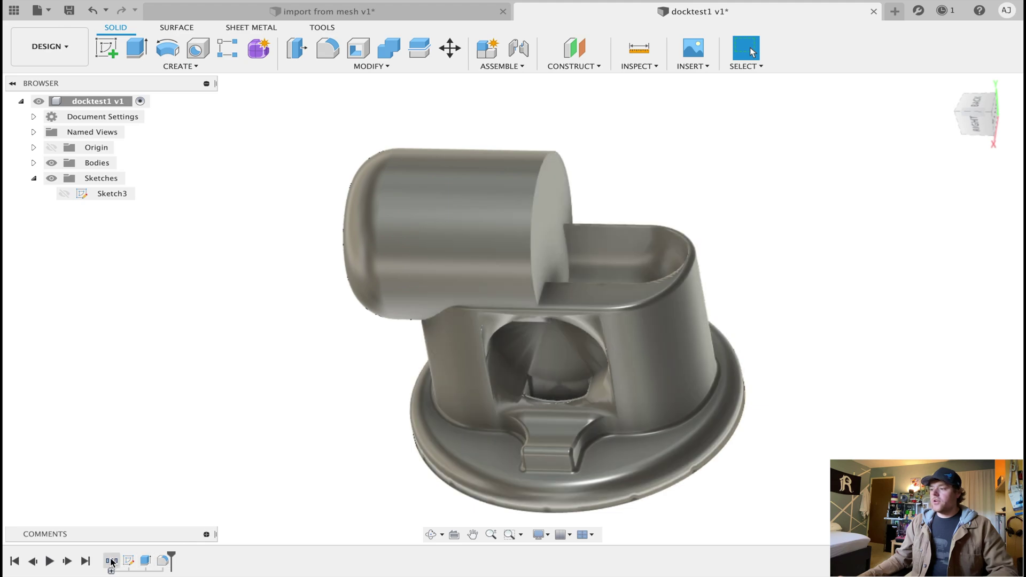
pyautogui.click(131, 562)
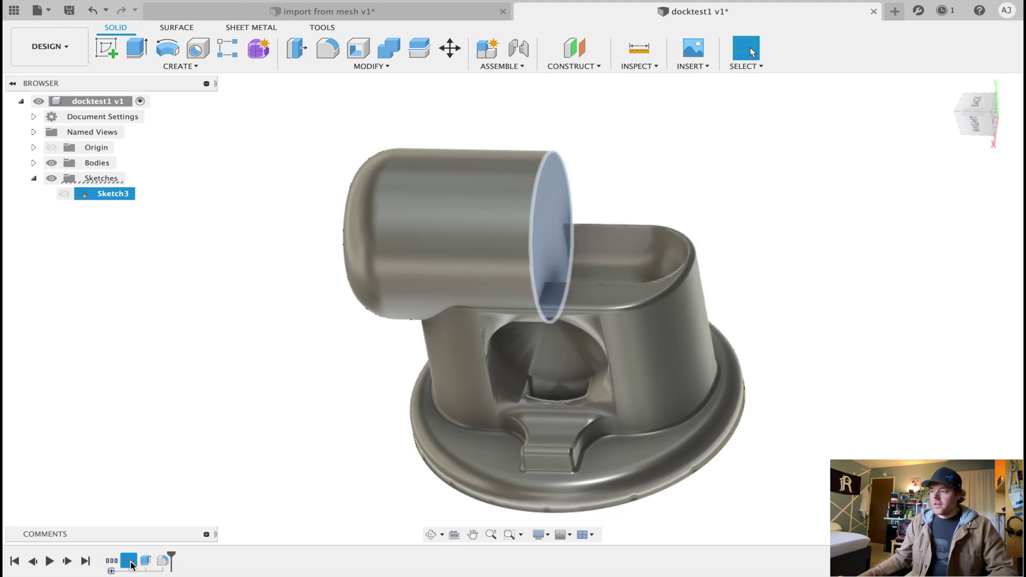
pyautogui.rightClick(131, 562)
pyautogui.click(163, 429)
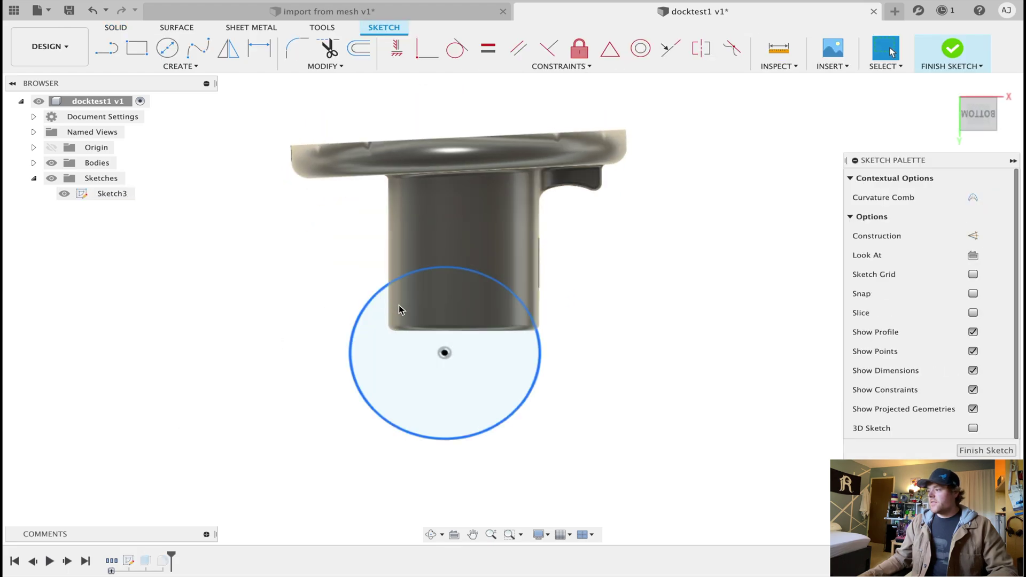
pyautogui.click(974, 450)
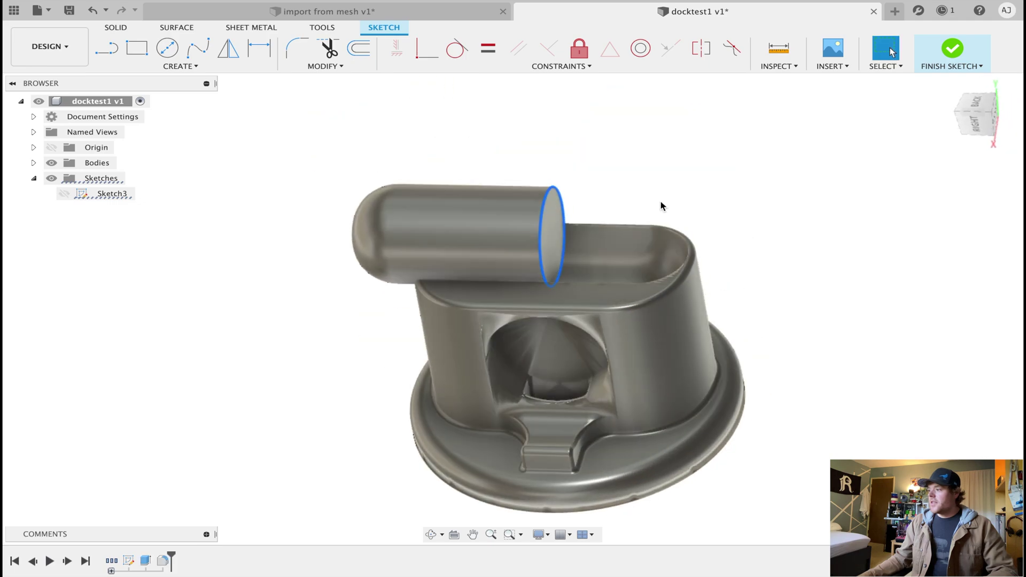
# Step: Inspect the resized cylinder, then switch to the import from mesh design and examine its disc above the dock
pyautogui.moveTo(579, 222)
pyautogui.keyDown('shift'); pyautogui.mouseDown(button='middle')
pyautogui.moveTo(628, 210)
pyautogui.moveTo(630, 229)
pyautogui.moveTo(729, 222)
pyautogui.moveTo(659, 229)
pyautogui.moveTo(713, 223)
pyautogui.moveTo(690, 208)
pyautogui.moveTo(669, 229)
pyautogui.mouseUp(button='middle'); pyautogui.keyUp('shift')
pyautogui.keyDown('shift'); pyautogui.moveTo(591, 126); pyautogui.dragTo(226, 296, button='middle'); pyautogui.keyUp('shift')
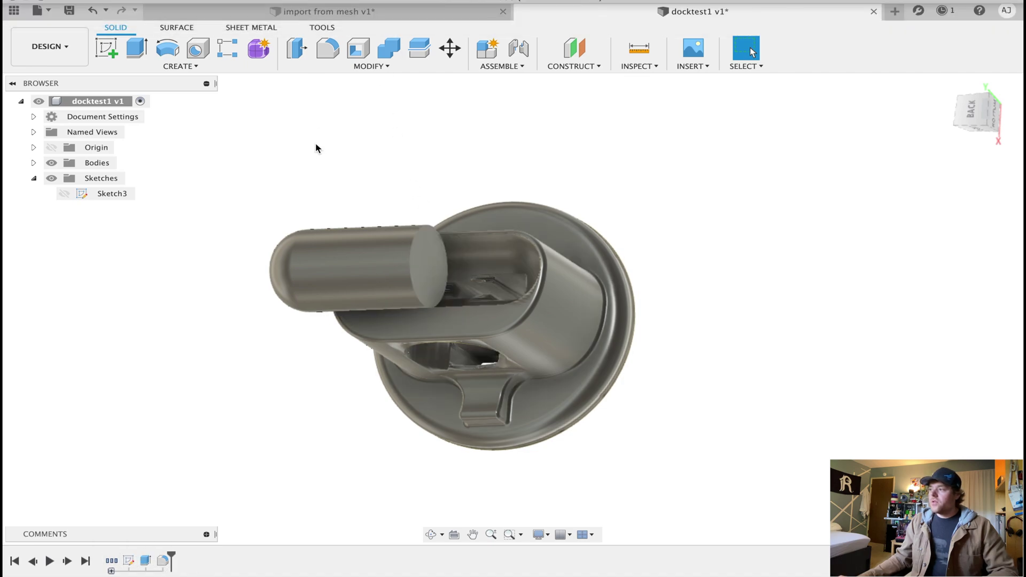
pyautogui.click(325, 16)
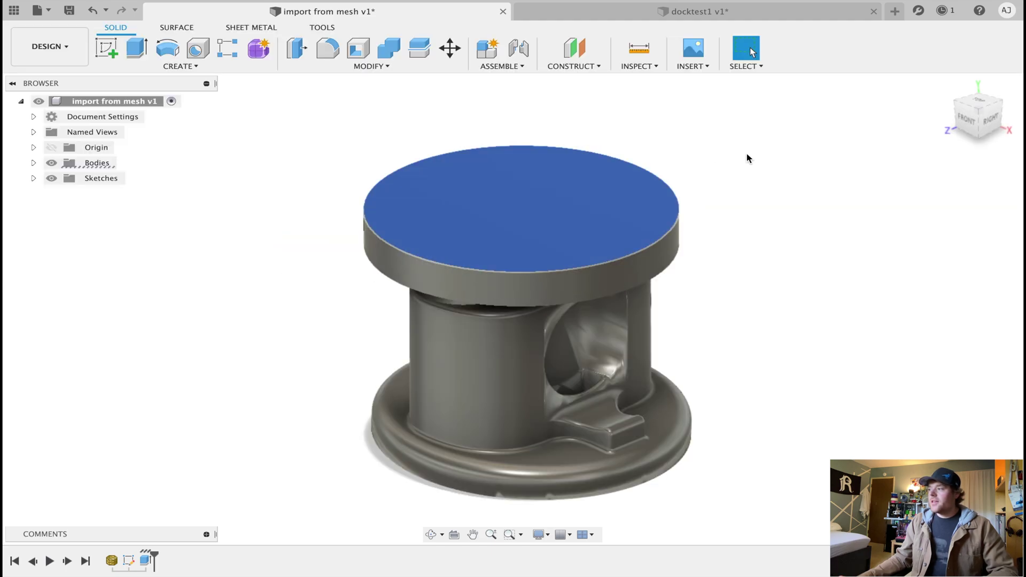
pyautogui.click(694, 66)
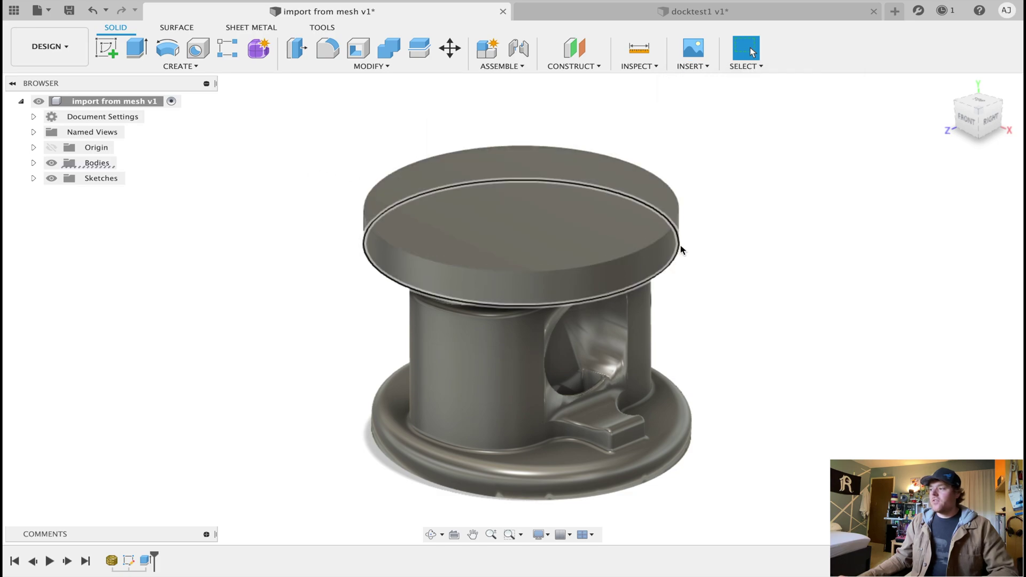
pyautogui.keyDown('shift'); pyautogui.moveTo(681, 250); pyautogui.dragTo(852, 358, button='middle'); pyautogui.keyUp('shift')
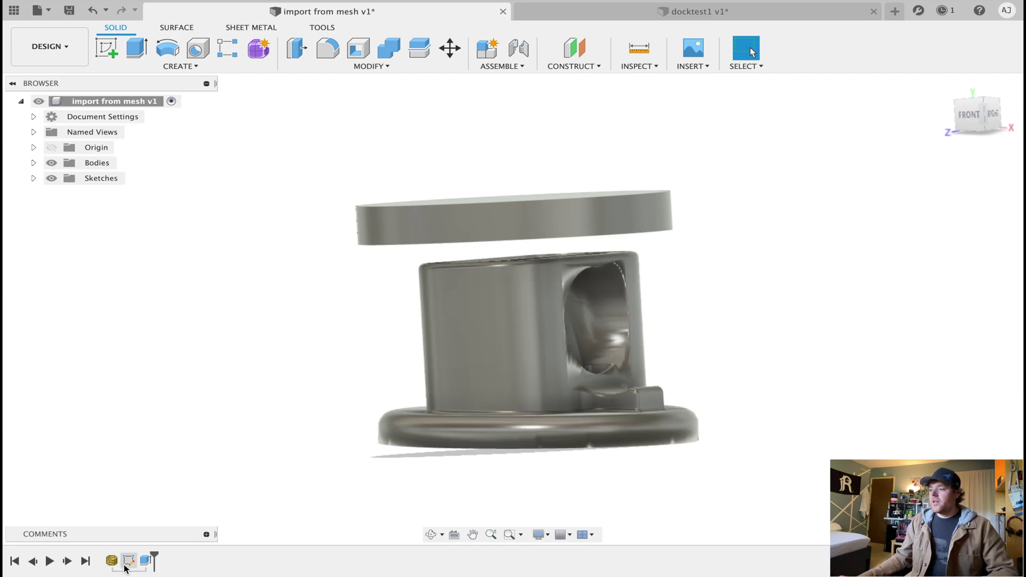
pyautogui.click(421, 213)
pyautogui.click(326, 226)
pyautogui.keyDown('shift'); pyautogui.moveTo(327, 230); pyautogui.dragTo(329, 244, button='middle'); pyautogui.keyUp('shift')
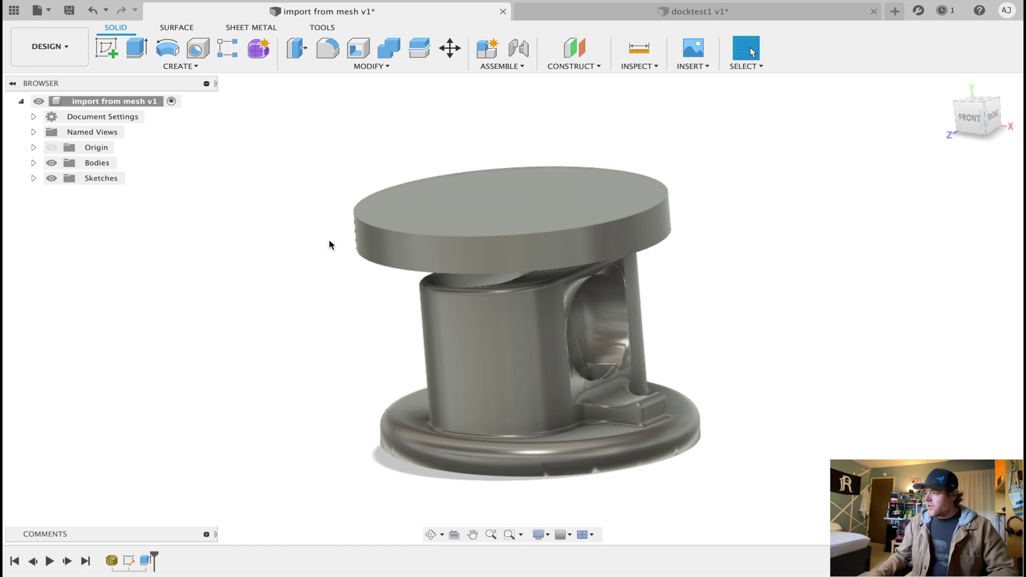
# Step: Consult the forum thread on the missing history timeline in the browser, then return to Fusion 360 and view the docktest1 model
pyautogui.hotkey('ctrl', 'Left')
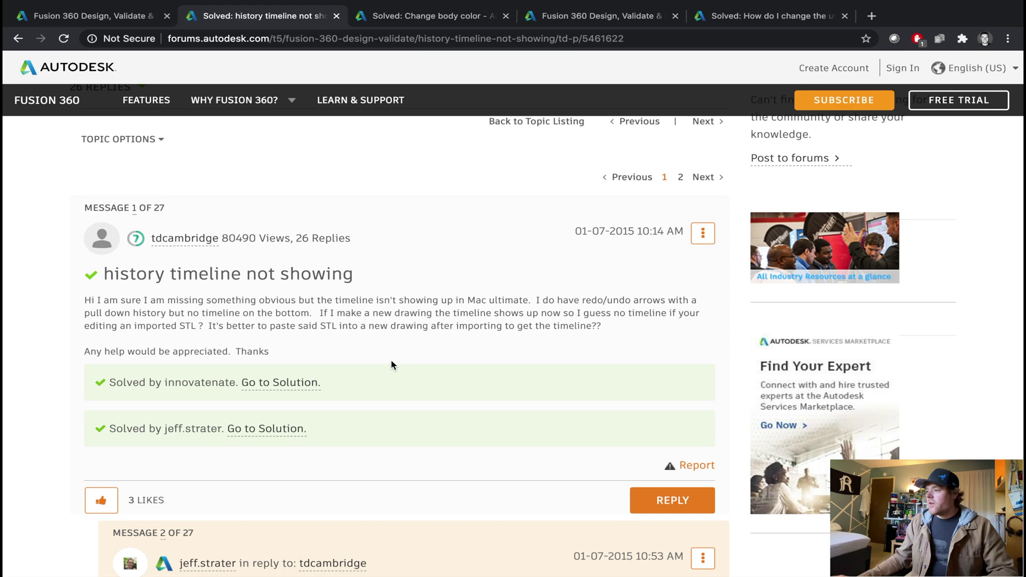
pyautogui.hotkey('ctrl', 'Right')
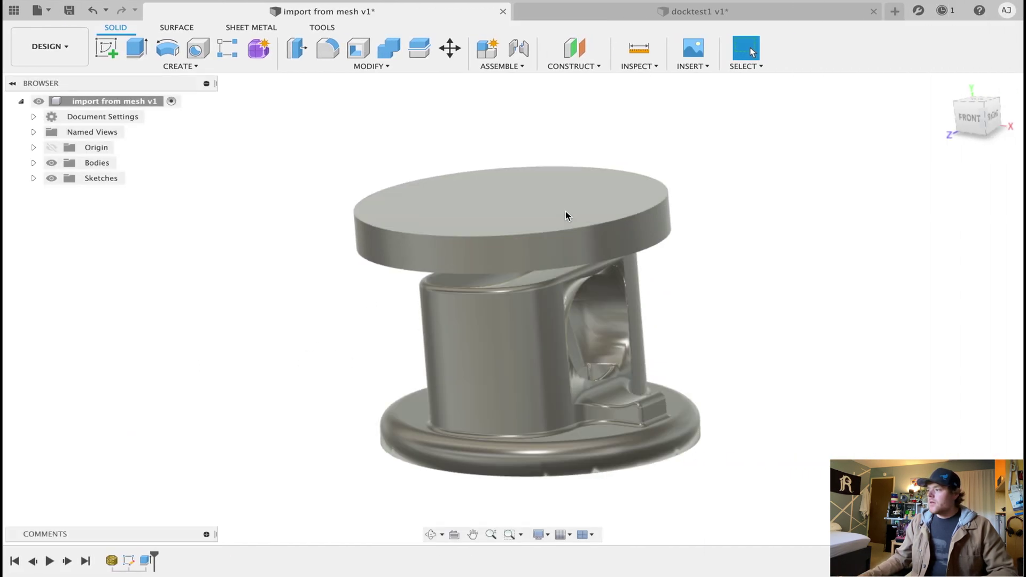
pyautogui.click(565, 210)
pyautogui.click(727, 159)
pyautogui.click(701, 17)
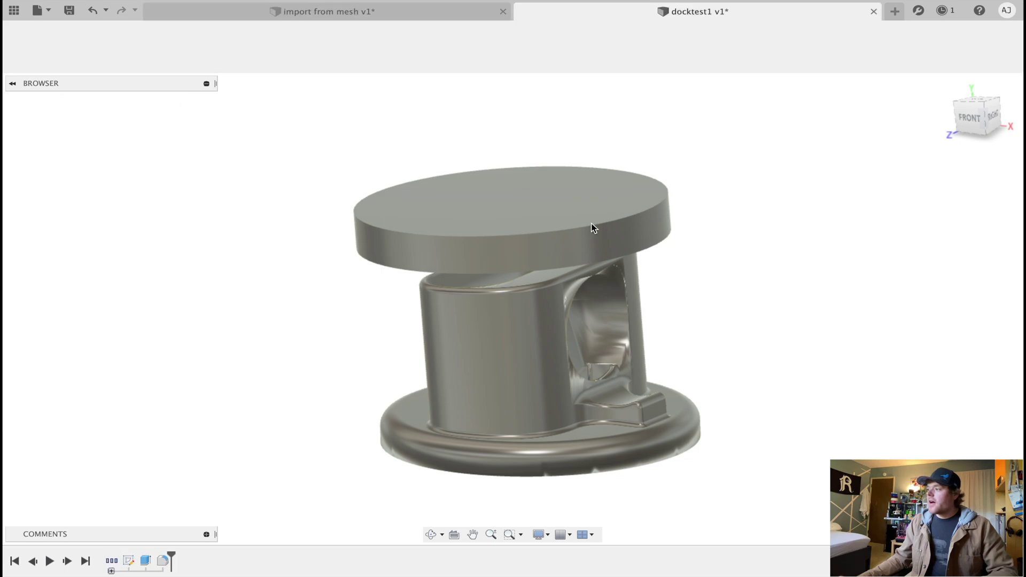
pyautogui.keyDown('shift'); pyautogui.moveTo(516, 268); pyautogui.dragTo(668, 235, button='middle'); pyautogui.keyUp('shift')
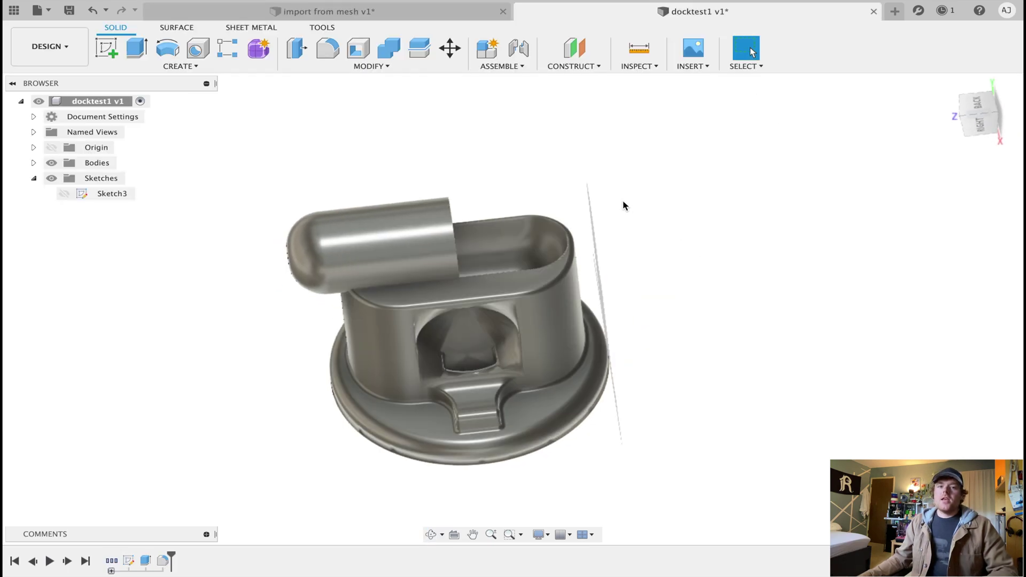
# Step: Undo the disc extrusion, its sketch and the mesh insertion in the import from mesh design
pyautogui.click(346, 15)
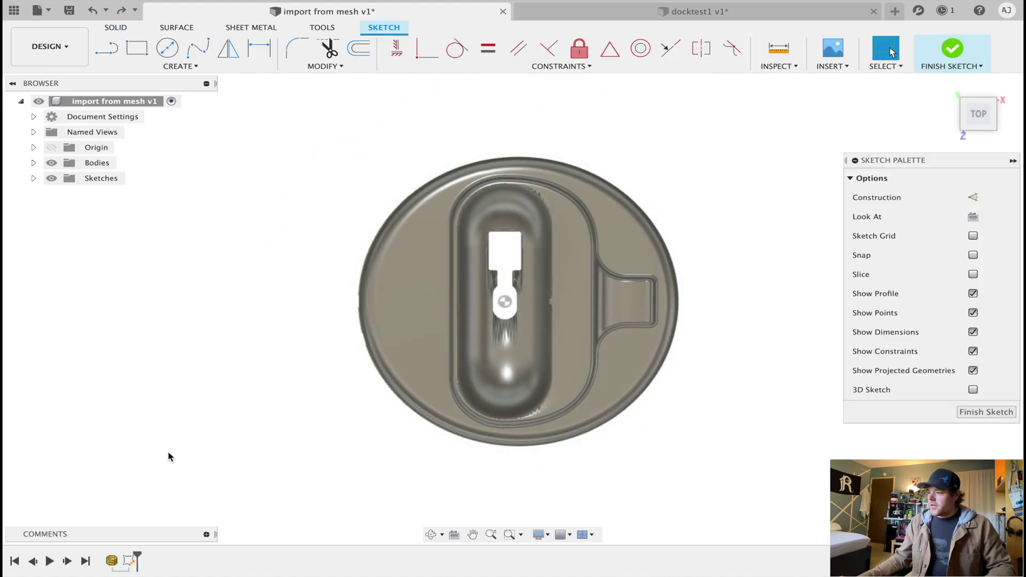
pyautogui.hotkey('ctrl', 'z')
pyautogui.hotkey('ctrl', 'z')
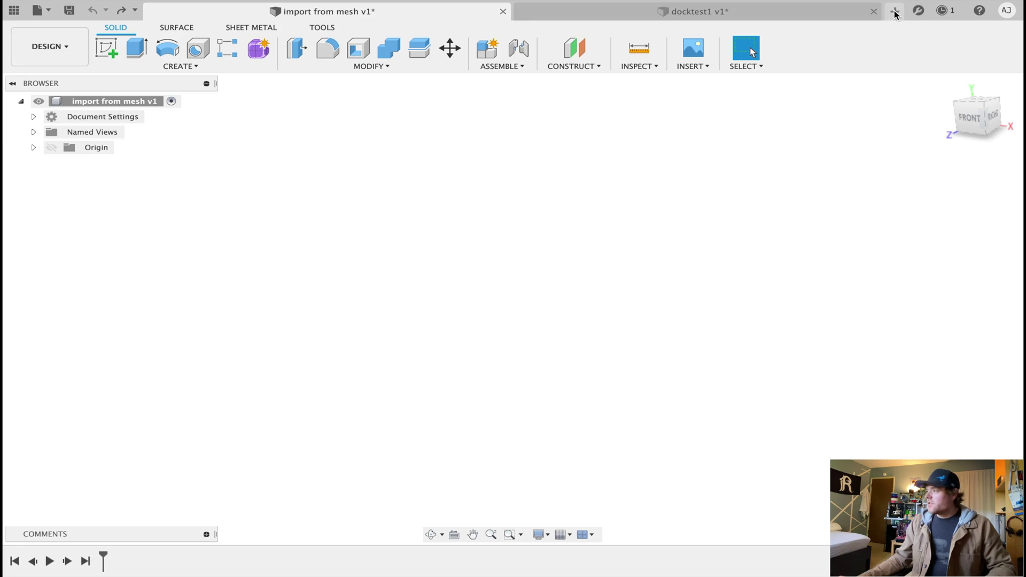
# Step: Create a new untitled design, upload the docktest1 STL file, and dismiss the job status window
pyautogui.press('super+n')
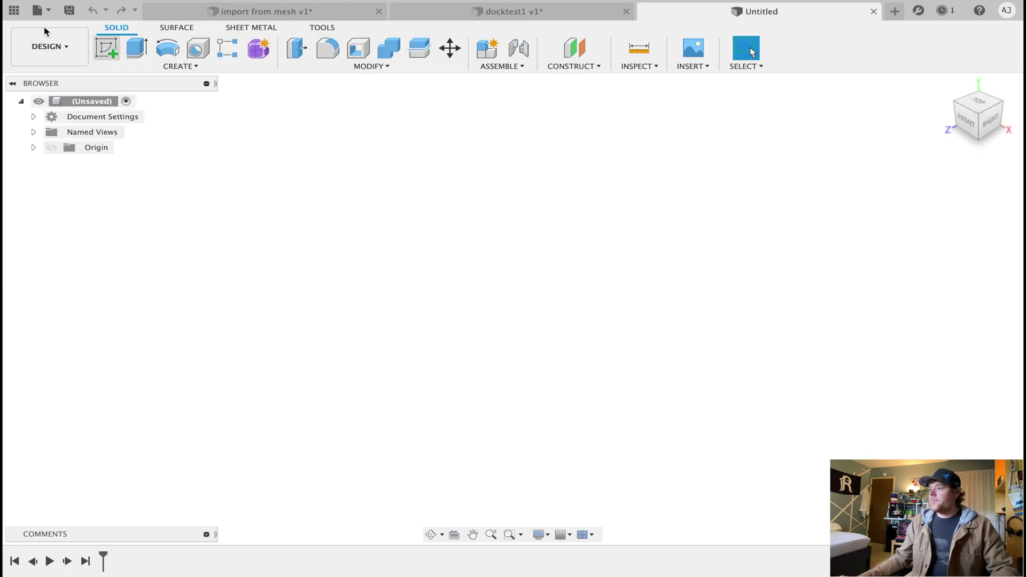
pyautogui.click(37, 10)
pyautogui.click(61, 122)
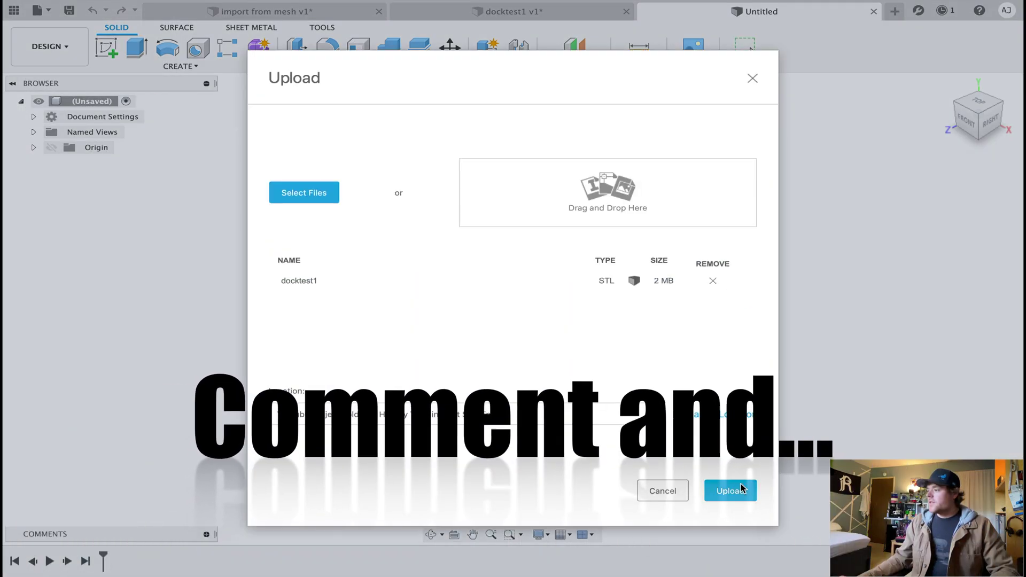
pyautogui.click(741, 489)
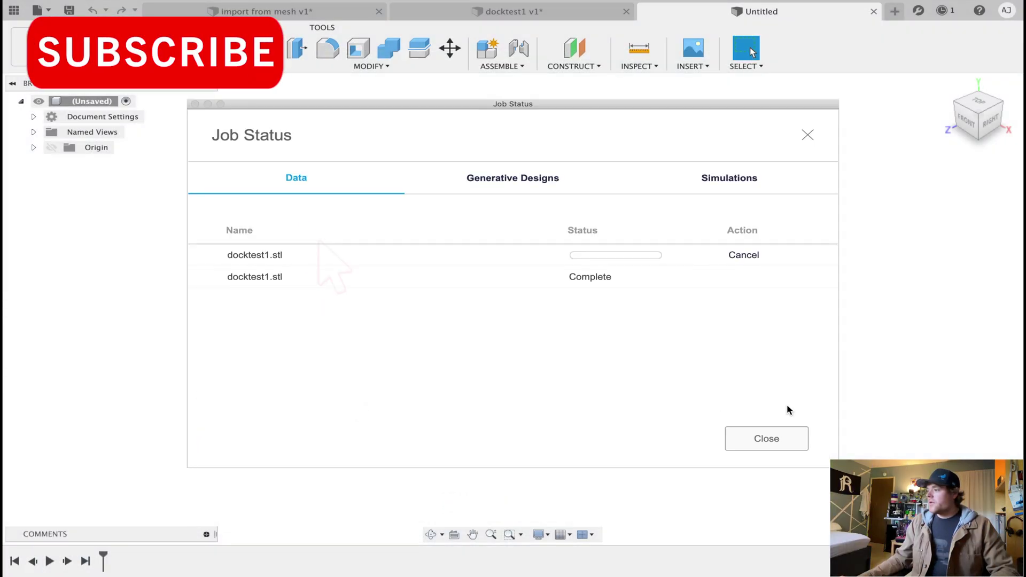
pyautogui.click(766, 432)
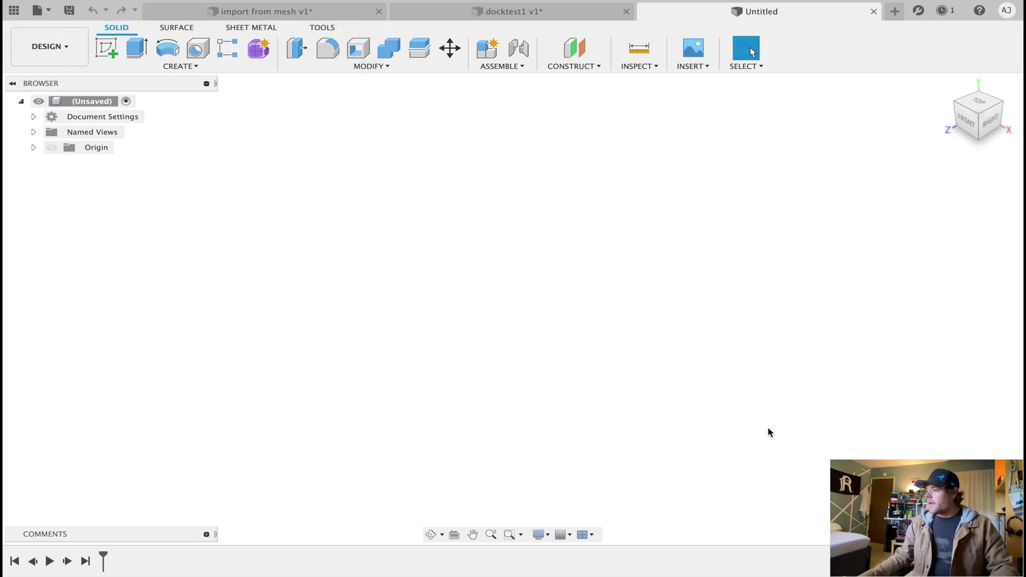
# Step: Open the newly uploaded docktest1 design from the History Timeline Not Showing folder, then close the project file list
pyautogui.click(18, 11)
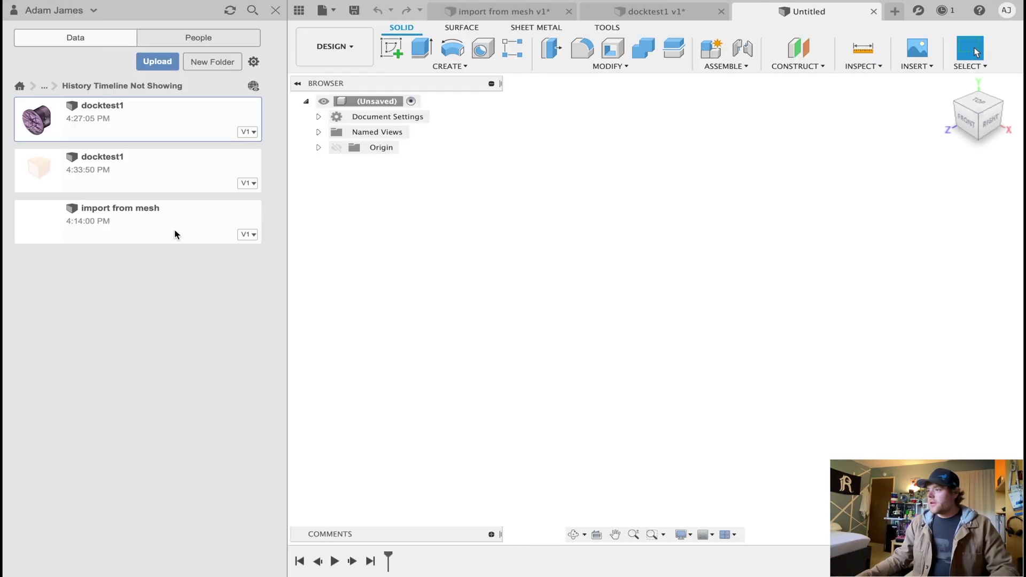
pyautogui.click(164, 171)
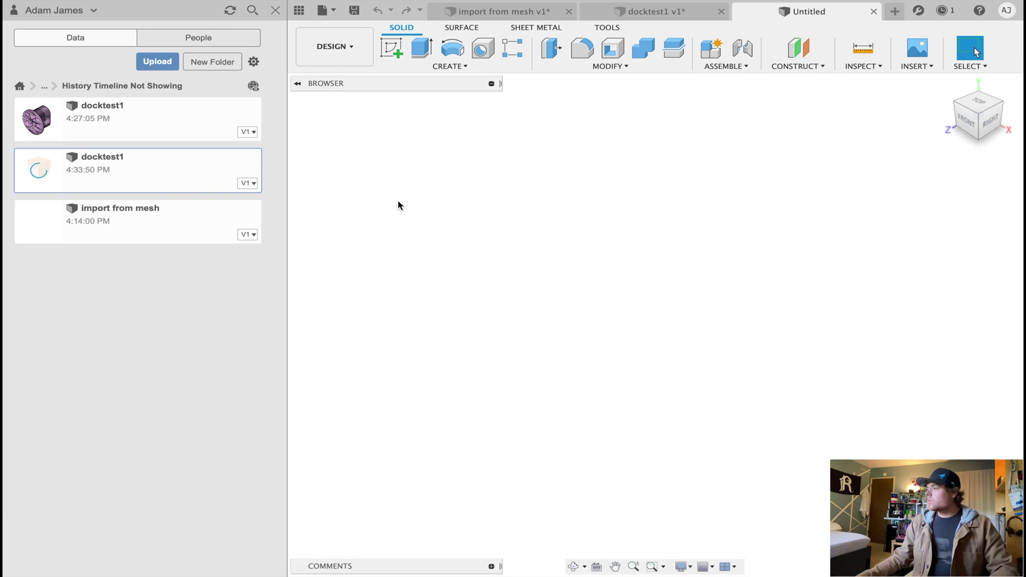
pyautogui.click(276, 11)
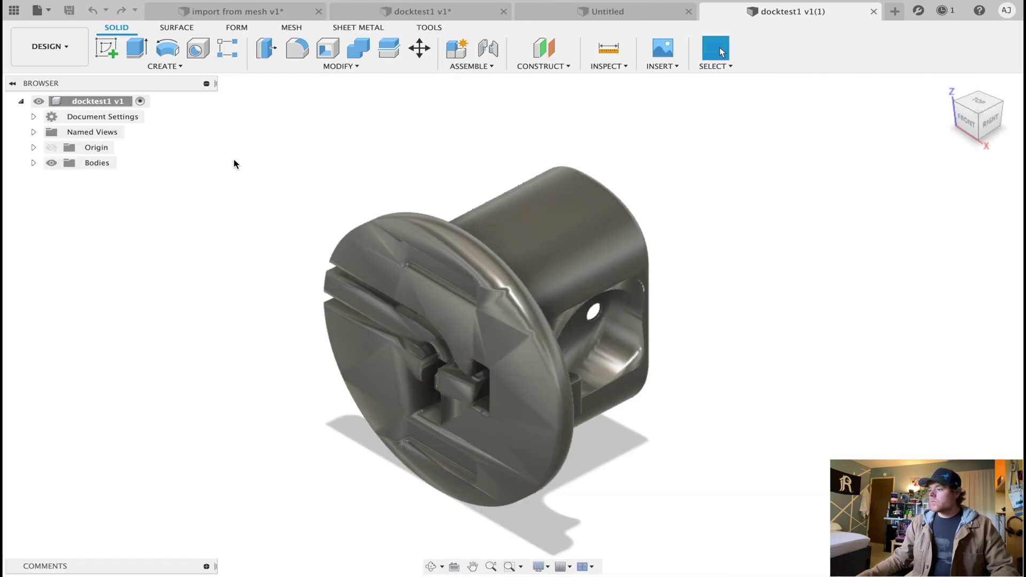
# Step: Try to create a new drawing of the full docktest1 assembly from scratch, using the ISO standard, mm and an A3 sheet
pyautogui.click(49, 10)
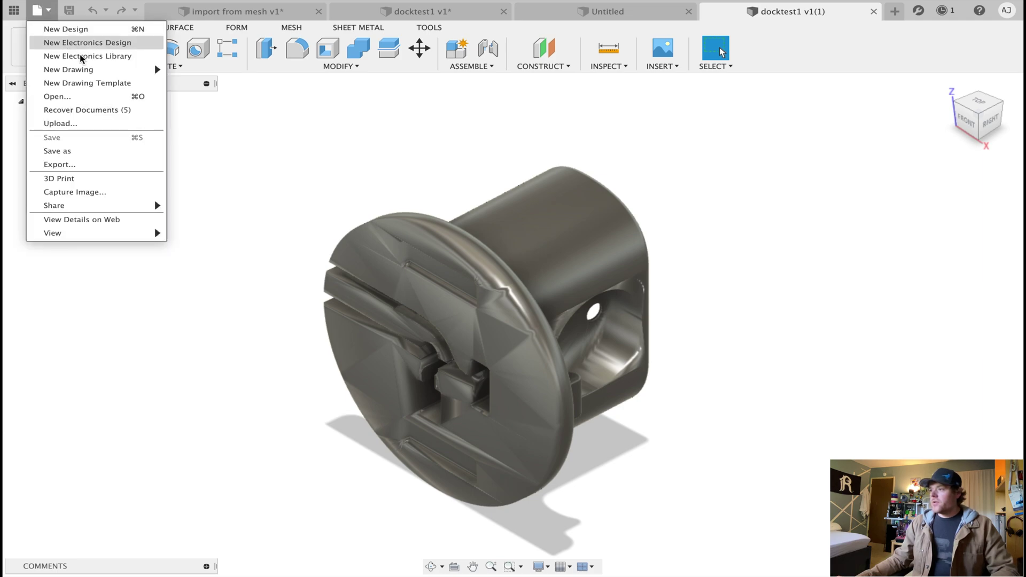
pyautogui.moveTo(106, 78)
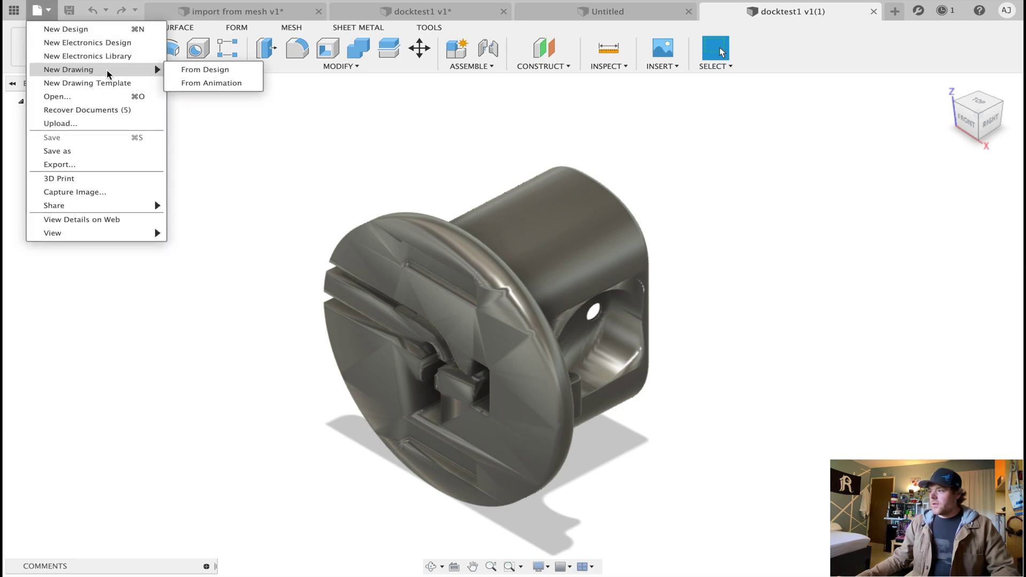
pyautogui.click(210, 70)
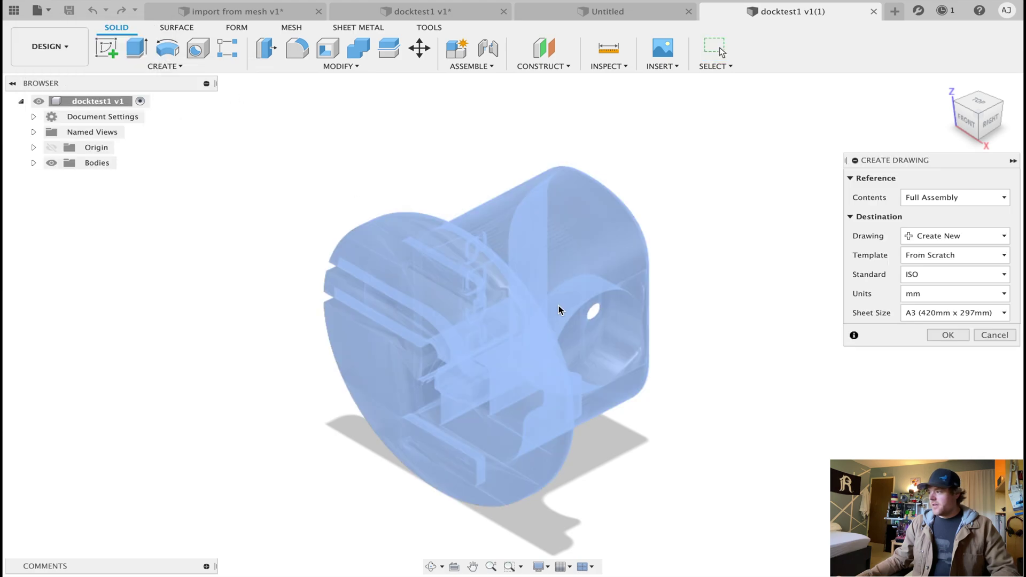
pyautogui.click(962, 335)
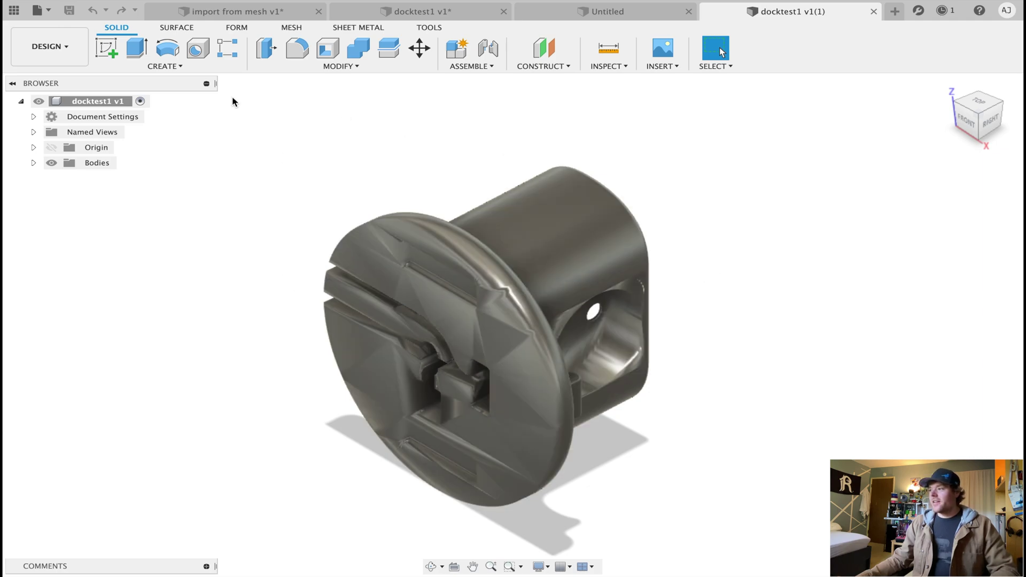
pyautogui.click(38, 10)
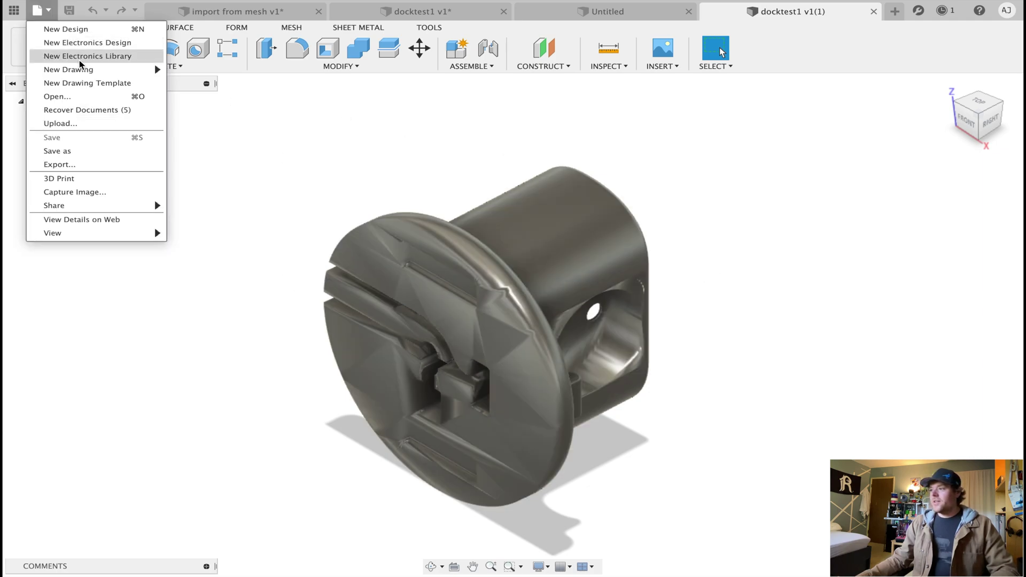
pyautogui.moveTo(84, 70)
pyautogui.click(214, 70)
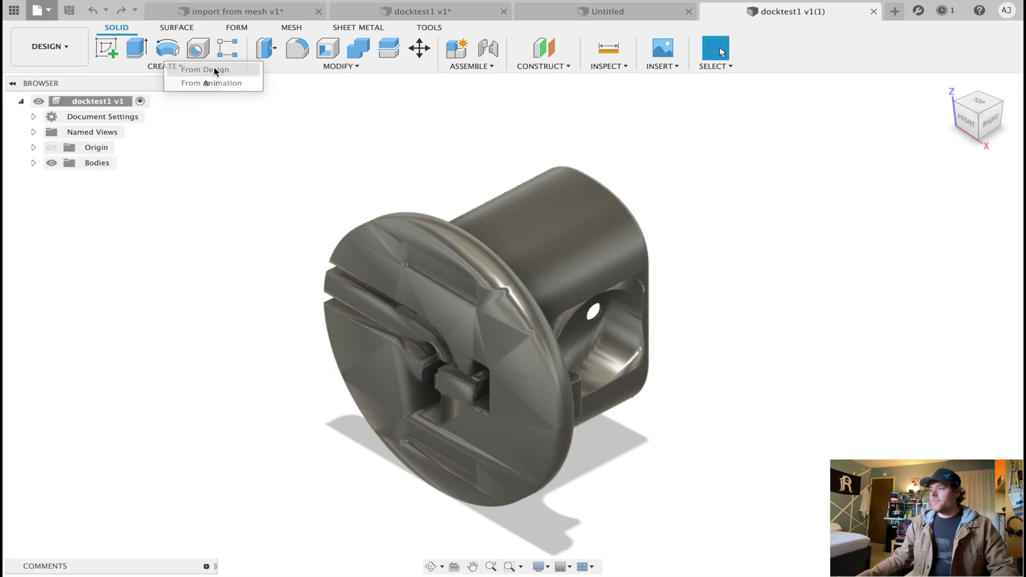
pyautogui.click(948, 335)
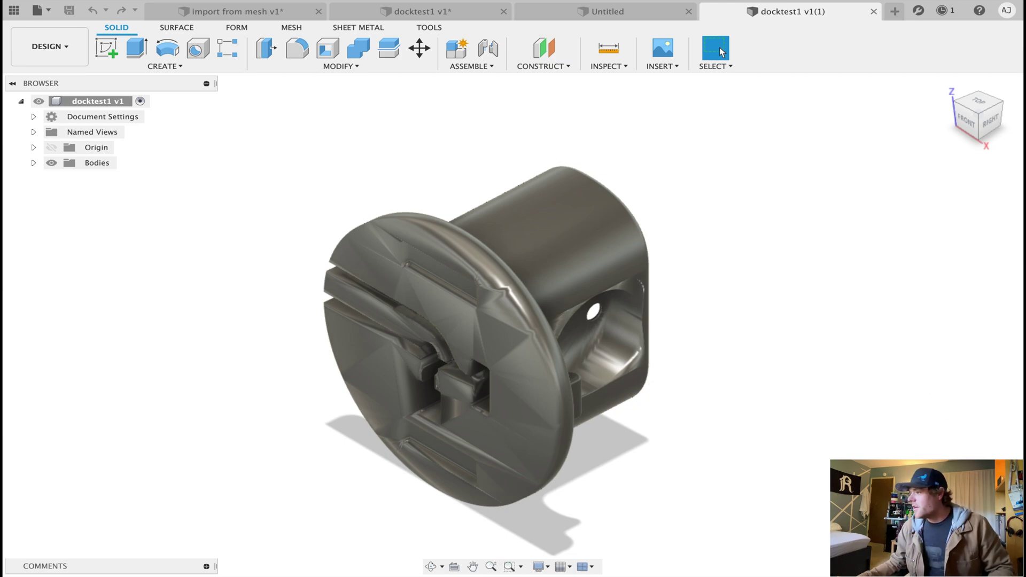
# Step: Look up the Capture Design History command for the docktest1 root component without running it, then clear the selection and view the model
pyautogui.click(93, 104)
pyautogui.rightClick(95, 105)
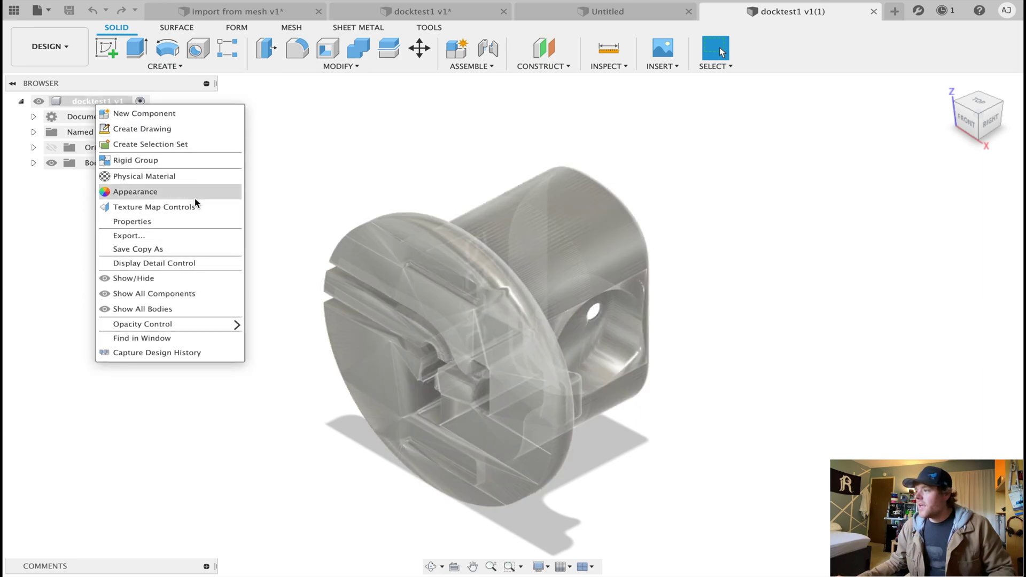
pyautogui.press('Escape')
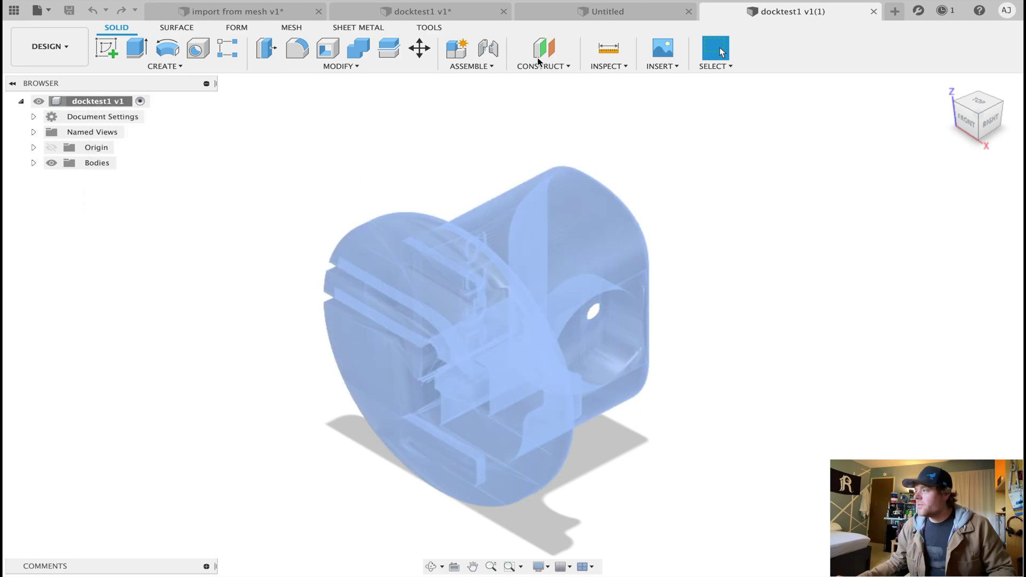
pyautogui.click(506, 154)
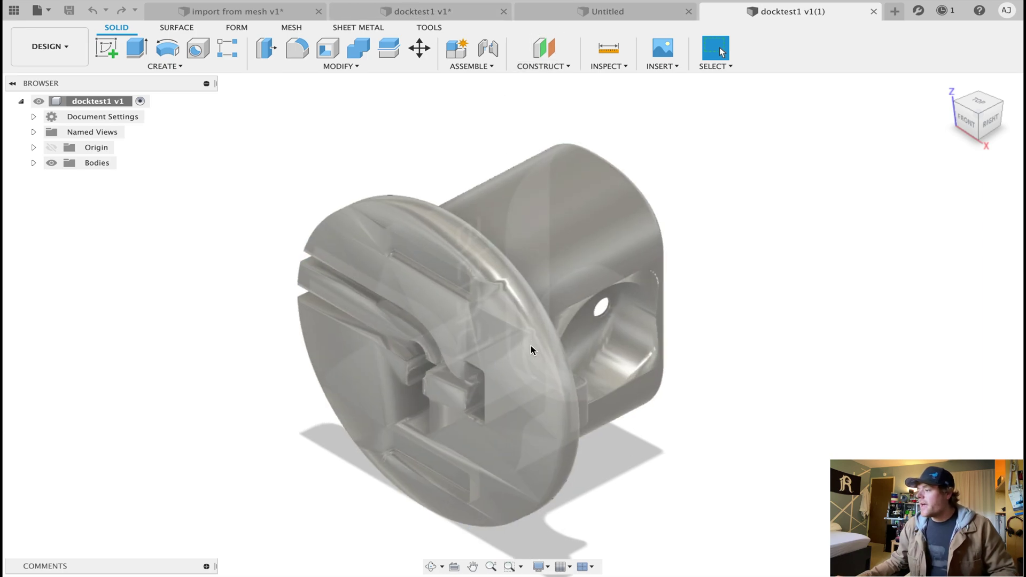
pyautogui.scroll(-2, 531, 350)
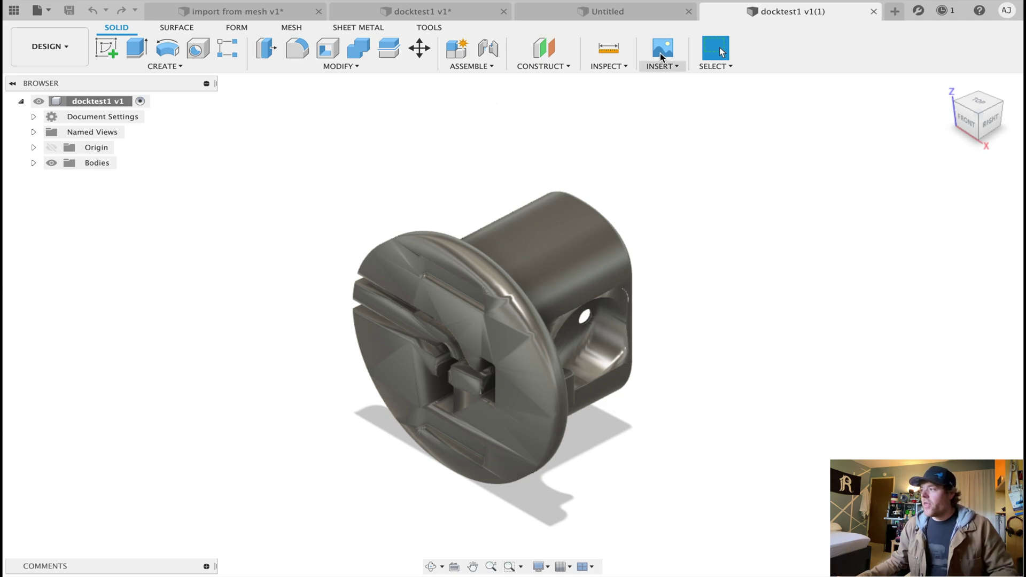
# Step: Close the empty untitled design and switch to the earlier docktest1 design containing Sketch3
pyautogui.click(676, 16)
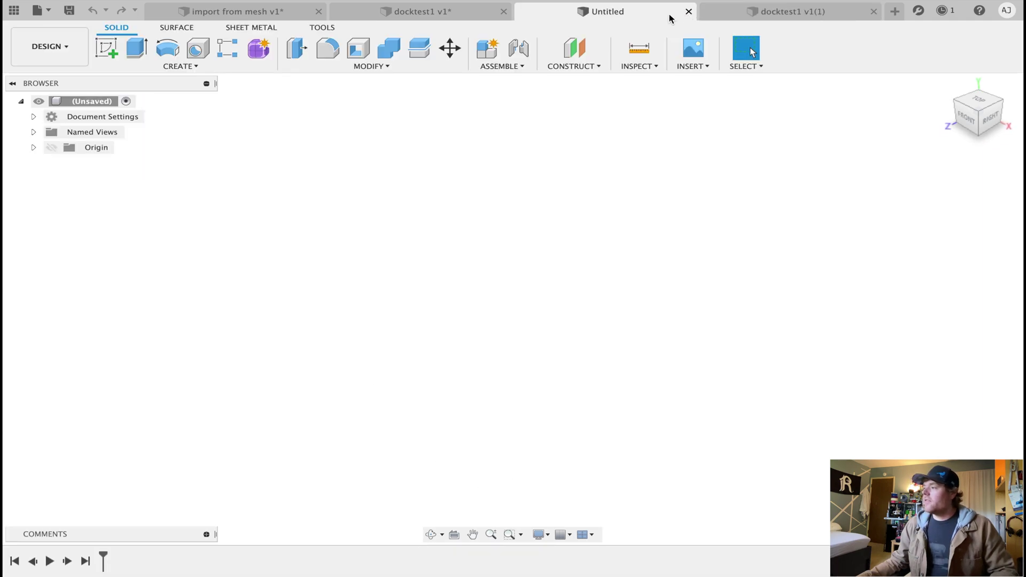
pyautogui.press('super+w')
pyautogui.click(475, 12)
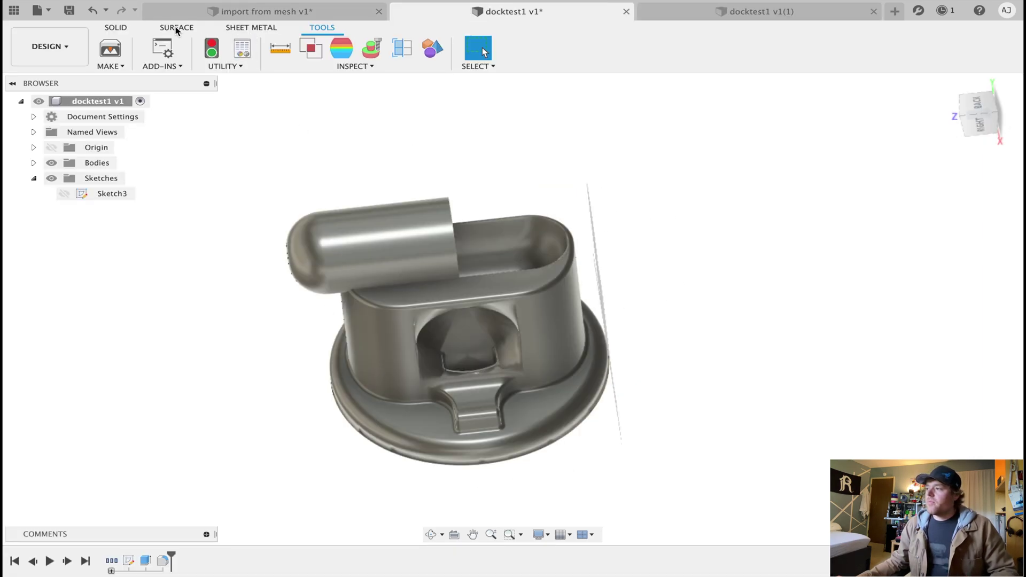
# Step: Review the insert options, including Insert Mesh, in the import from mesh design, then return to the earlier docktest1 design
pyautogui.click(275, 15)
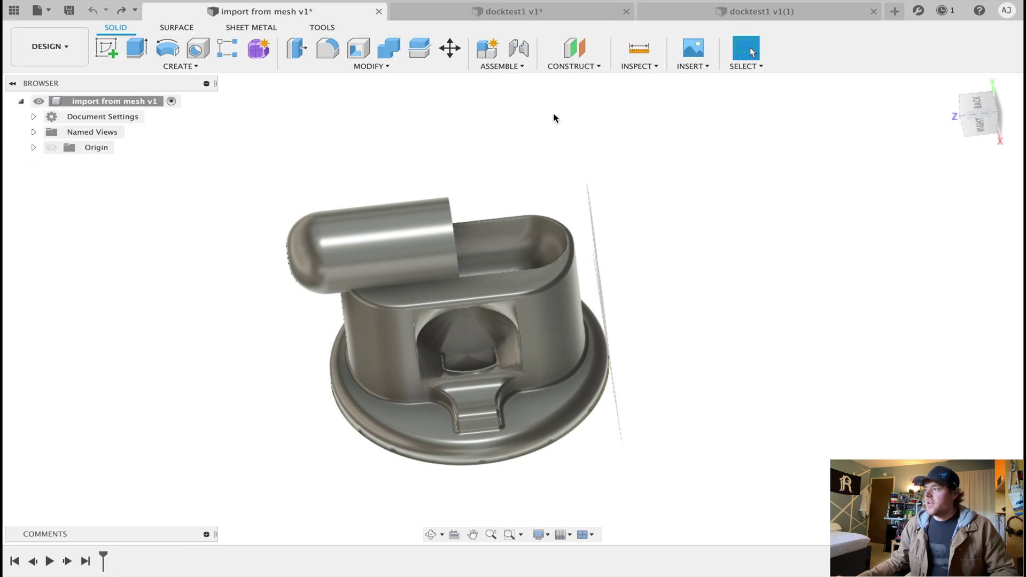
pyautogui.click(700, 66)
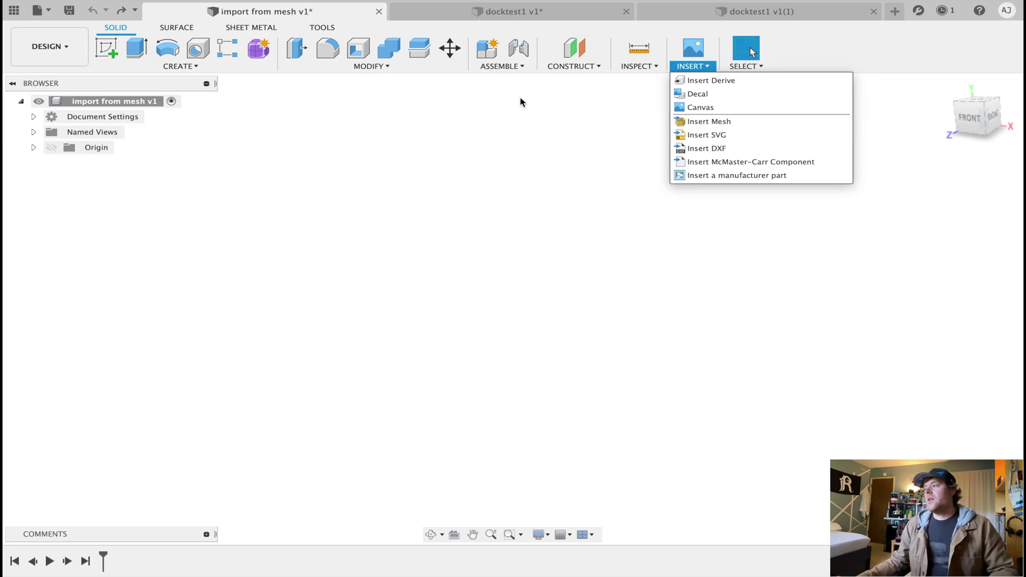
pyautogui.click(520, 12)
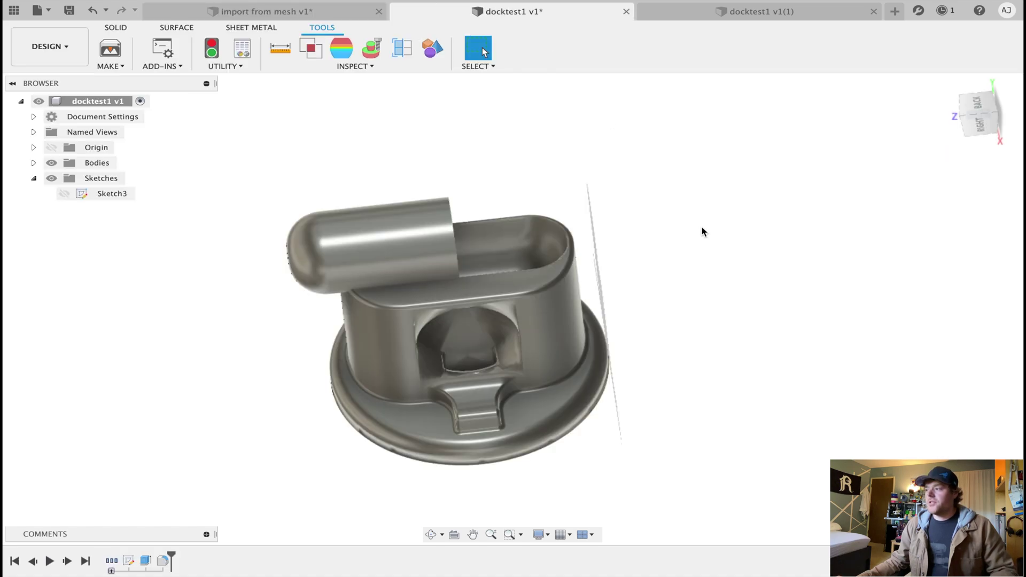